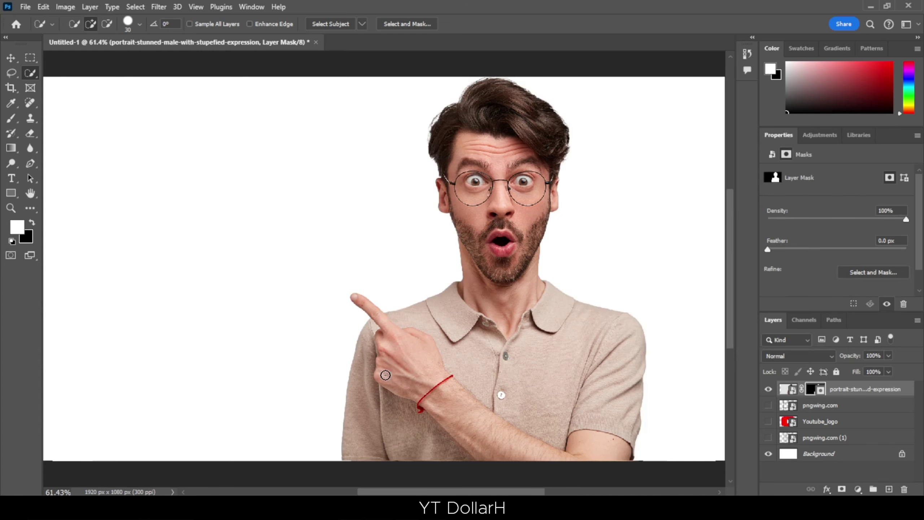
Move the cut-out man to the right side of the canvas, with his pointing hand just right of the centre.
key("v")
left_click_drag(488, 299, 481, 280)
scroll(481, 278, "down", 2)
mouse_move(486, 316)
left_mouse_down()
mouse_move(483, 342)
mouse_move(429, 331)
mouse_move(481, 331)
left_mouse_up()
scroll(429, 332, "up", 2)
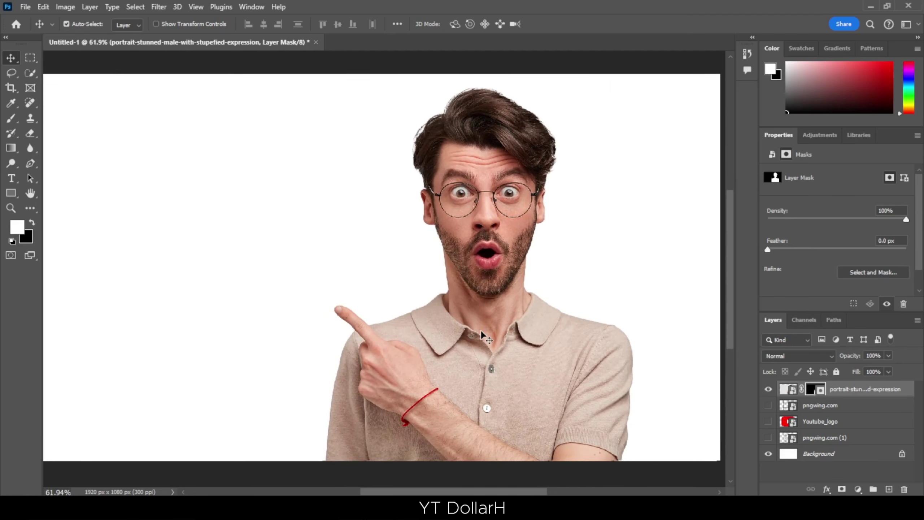
scroll(481, 330, "down", 1)
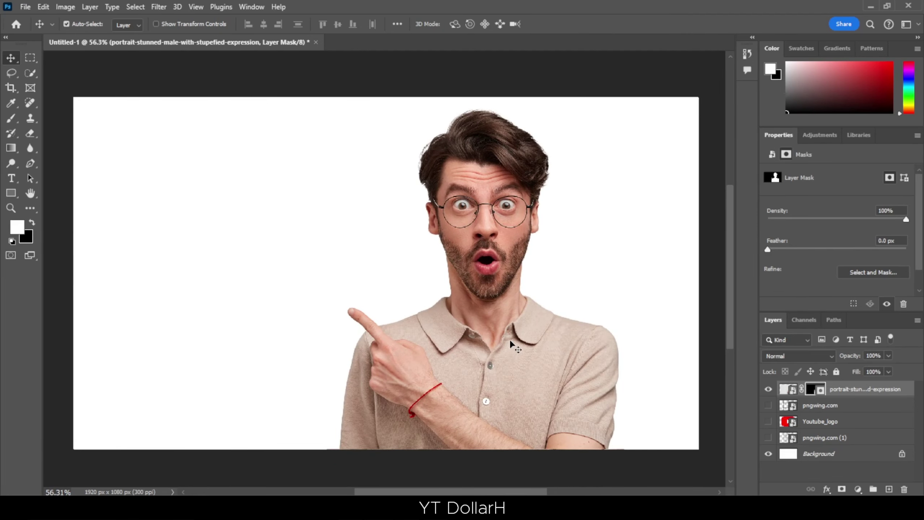
left_click_drag(516, 348, 600, 337)
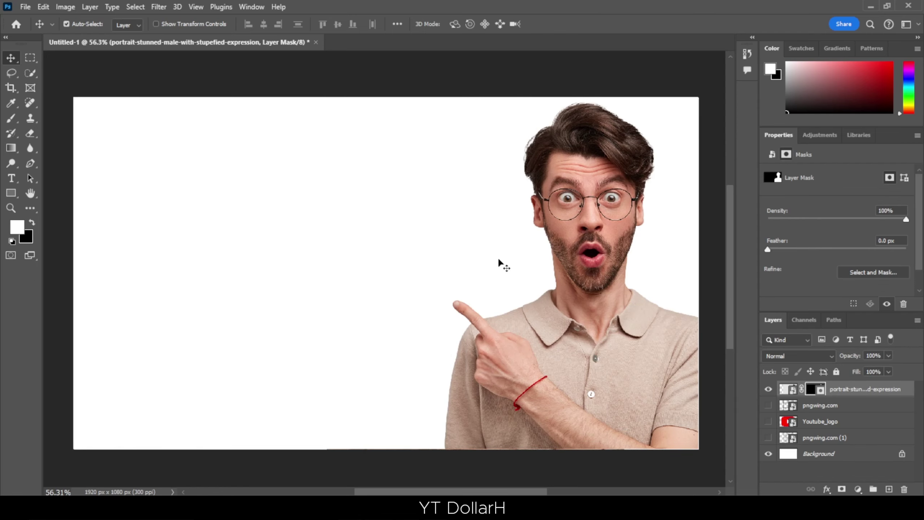
Add a dark orange Solid Color fill layer directly beneath the portrait layer.
left_click(841, 405)
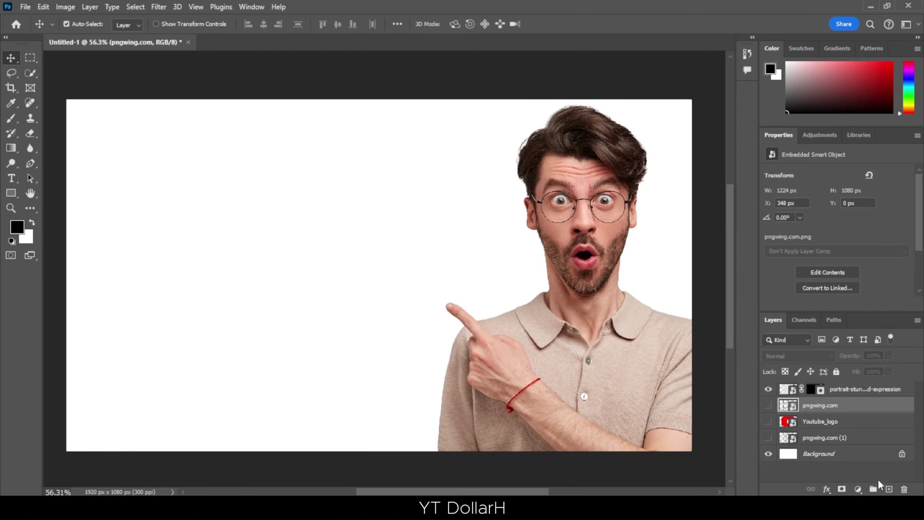
left_click(859, 488)
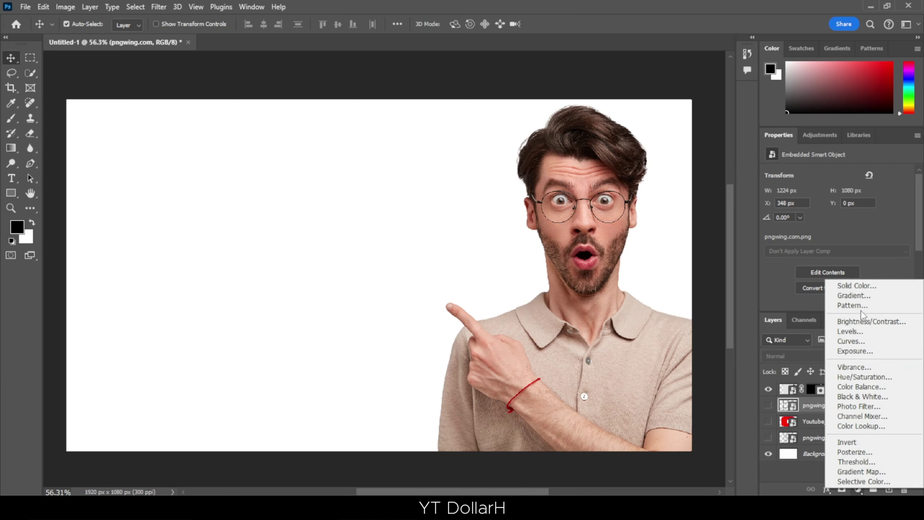
left_click(857, 285)
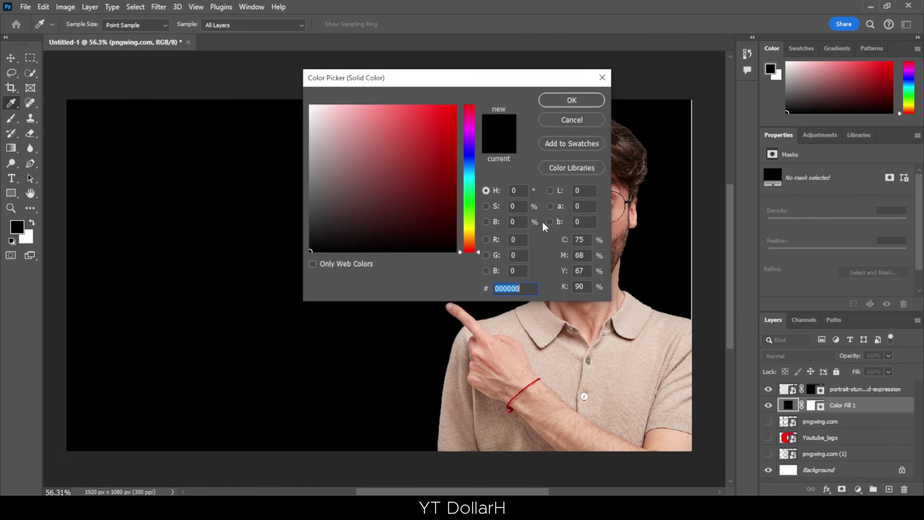
left_click_drag(482, 89, 593, 130)
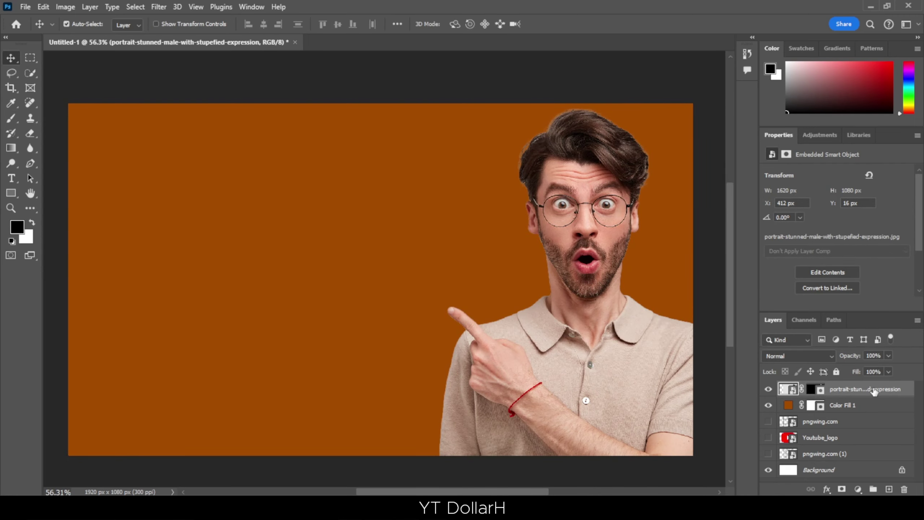
Add an Exposure adjustment above the orange fill layer and clip it to that fill.
left_click(855, 405)
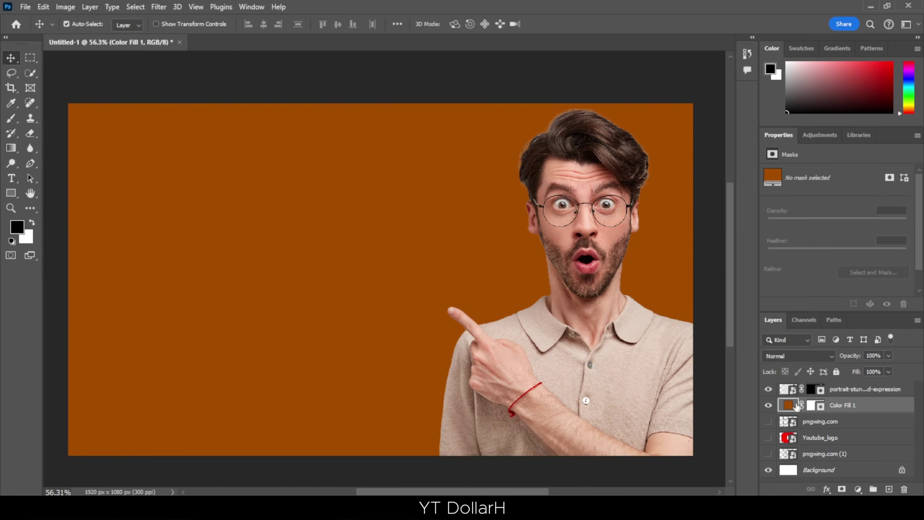
left_click(858, 489)
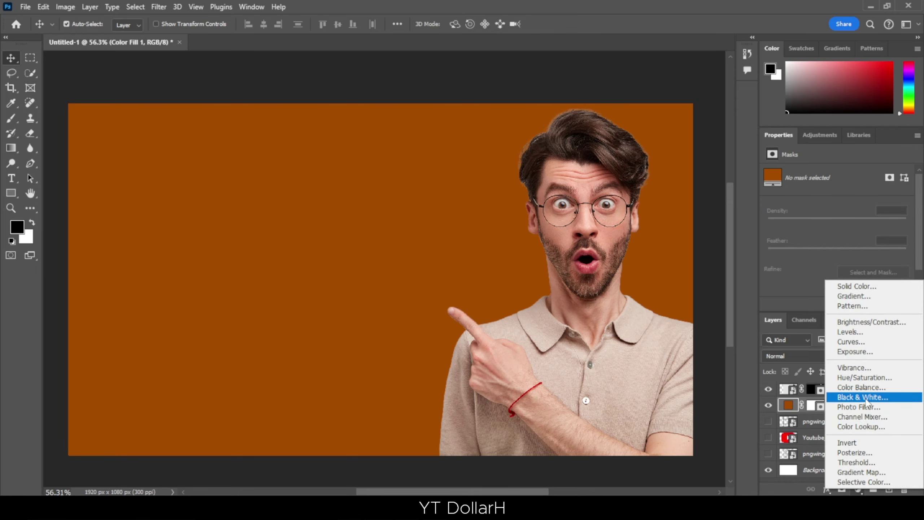
left_click(869, 351)
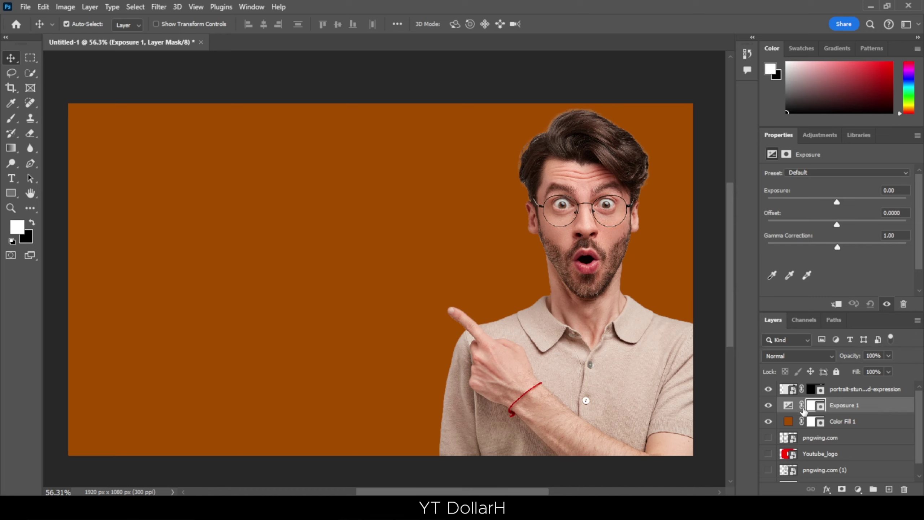
left_click(837, 304)
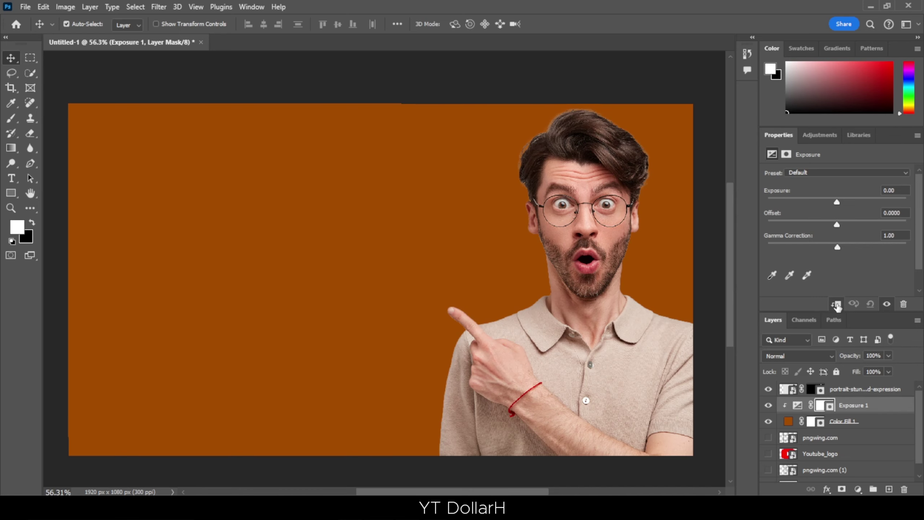
left_click(768, 422)
left_click(769, 421)
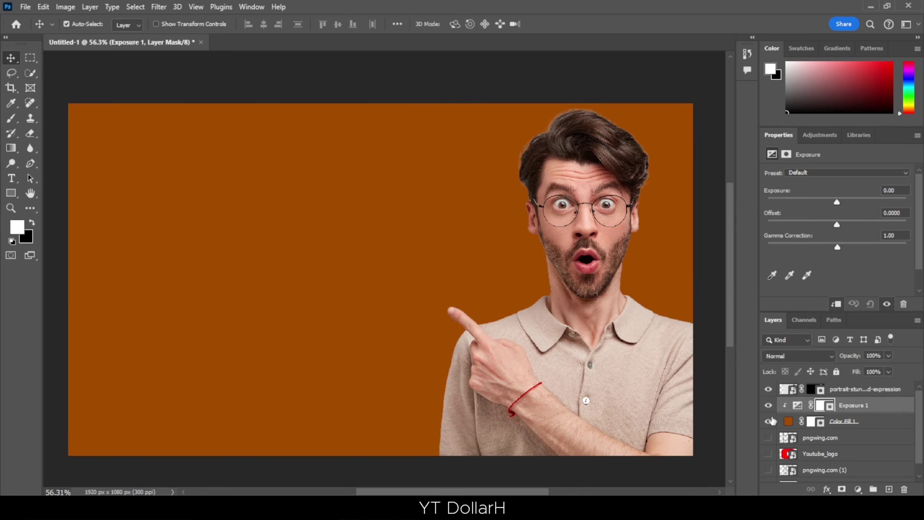
Raise the adjustment's Exposure to +2.89 and invert its layer mask to black.
left_click_drag(838, 201, 866, 201)
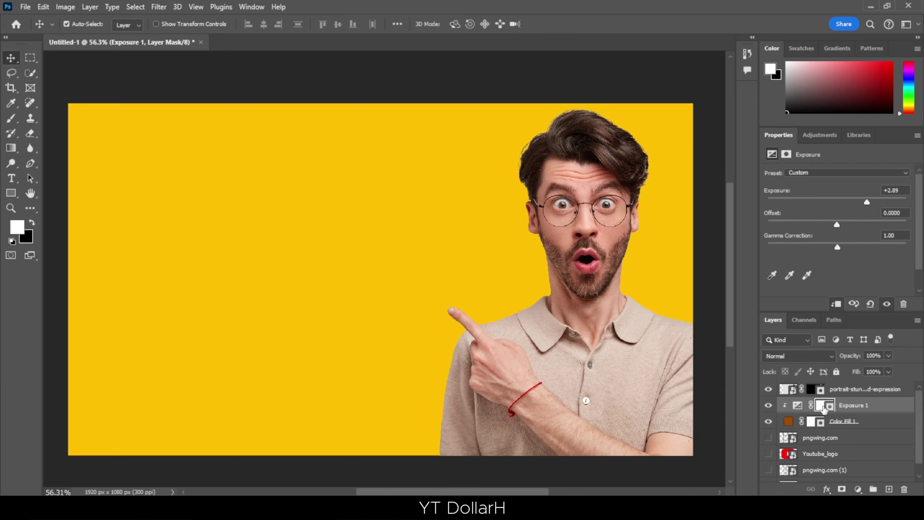
left_click(824, 407)
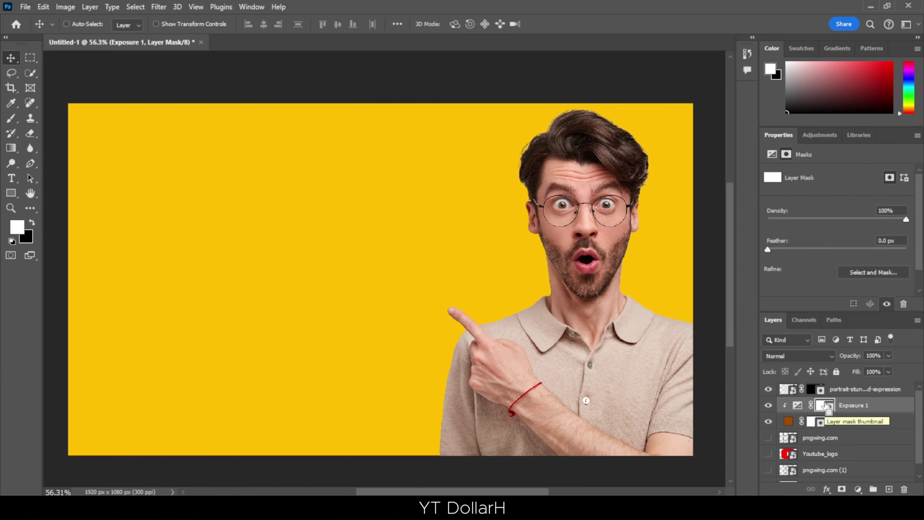
key("ctrl+i")
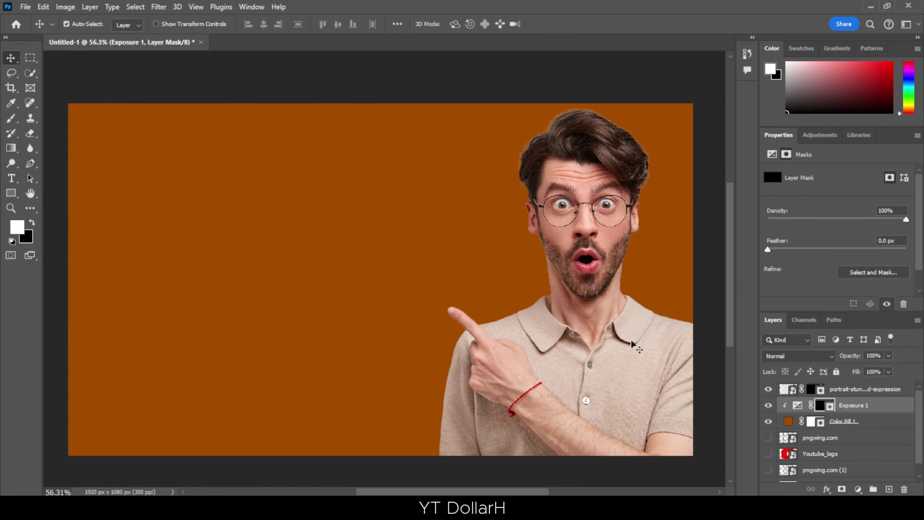
Choose the Brush tool with a soft tip of about 515 px at 0% hardness and set its flow to 33%.
left_click_drag(587, 314, 586, 311)
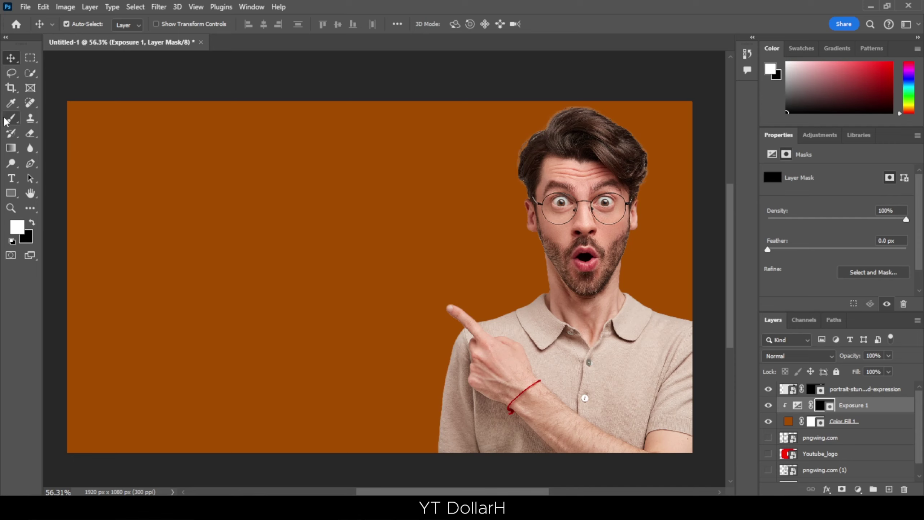
left_click_drag(10, 123, 47, 122)
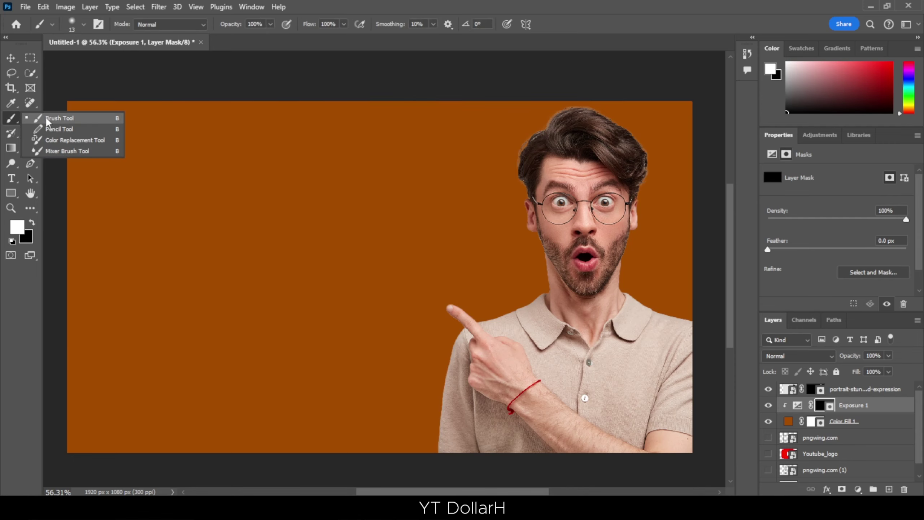
left_click(56, 119)
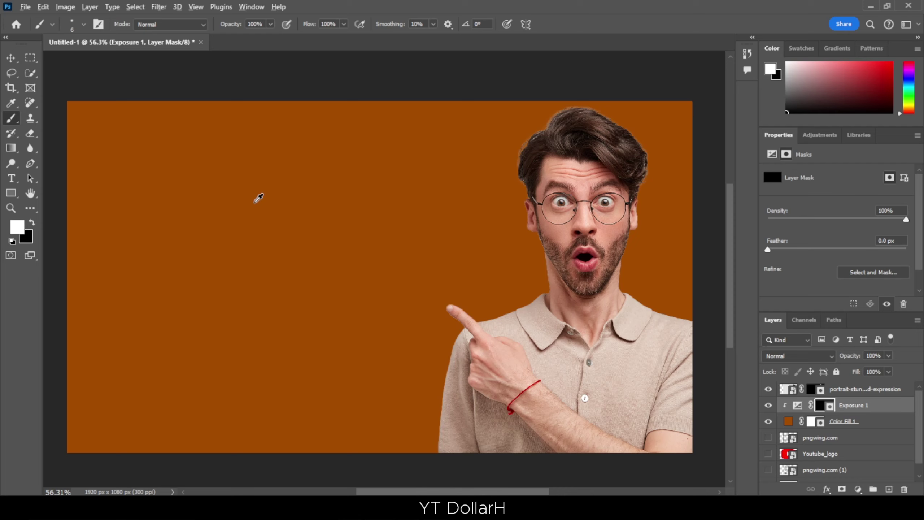
right_click(254, 202, "alt")
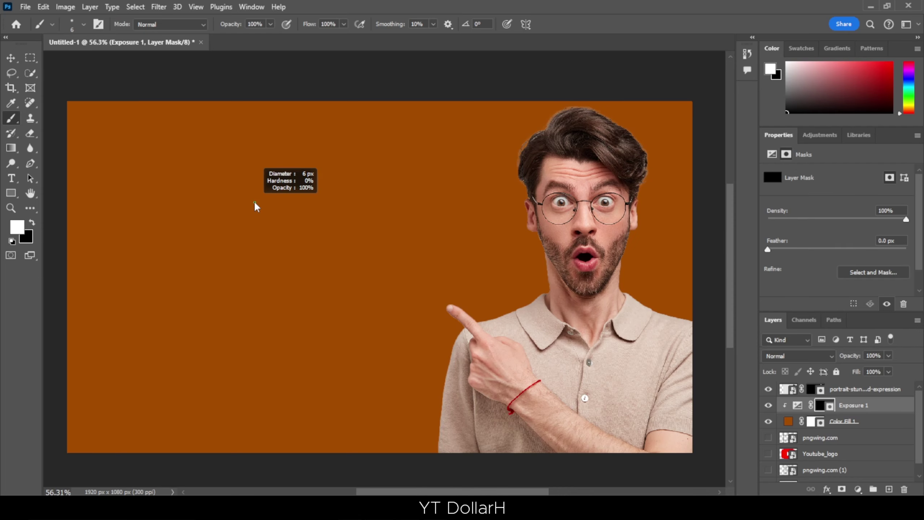
mouse_move(255, 204)
left_mouse_down()
mouse_move(392, 203)
mouse_move(220, 201)
mouse_move(286, 200)
mouse_move(280, 189)
mouse_move(277, 320)
mouse_move(283, 144)
left_mouse_up()
left_click_drag(344, 216, 364, 222)
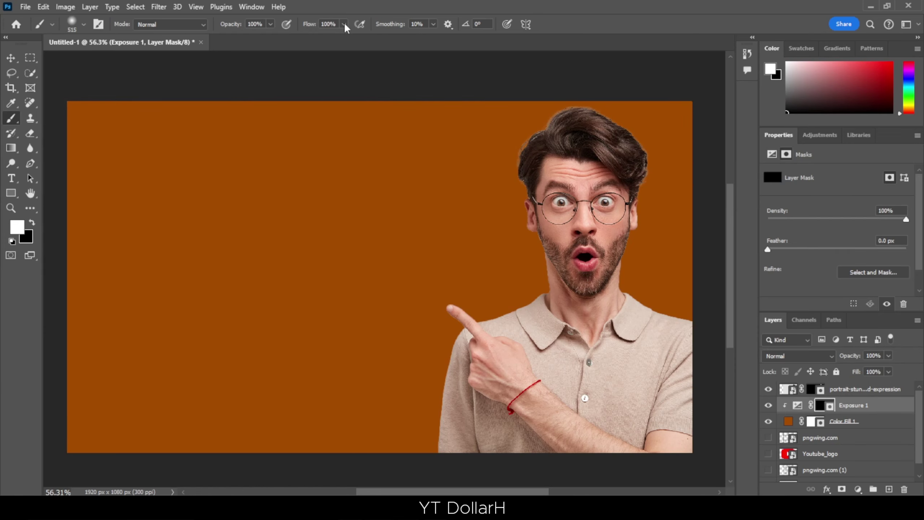
left_click_drag(313, 36, 308, 36)
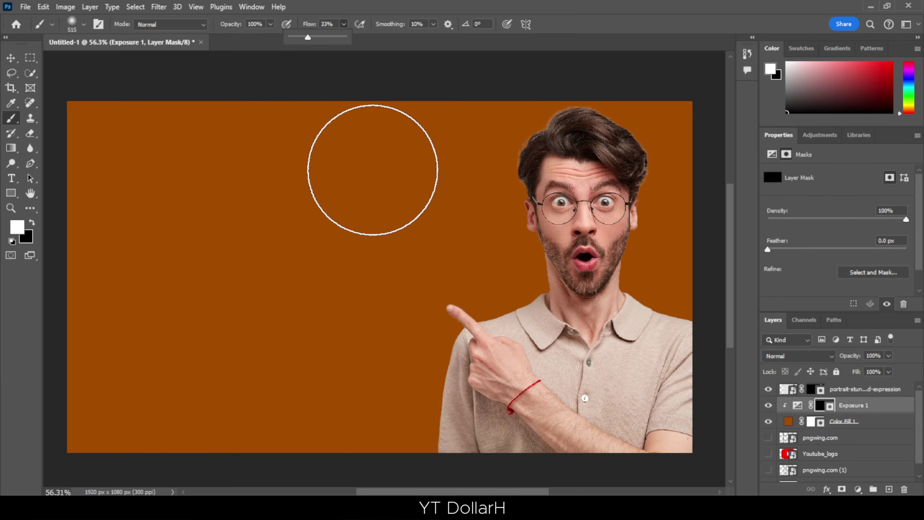
Enlarge the brush to about 1034 px and use white as the foreground colour.
scroll(422, 258, "down", 2)
left_click_drag(421, 262, 479, 264)
scroll(486, 341, "up", 1)
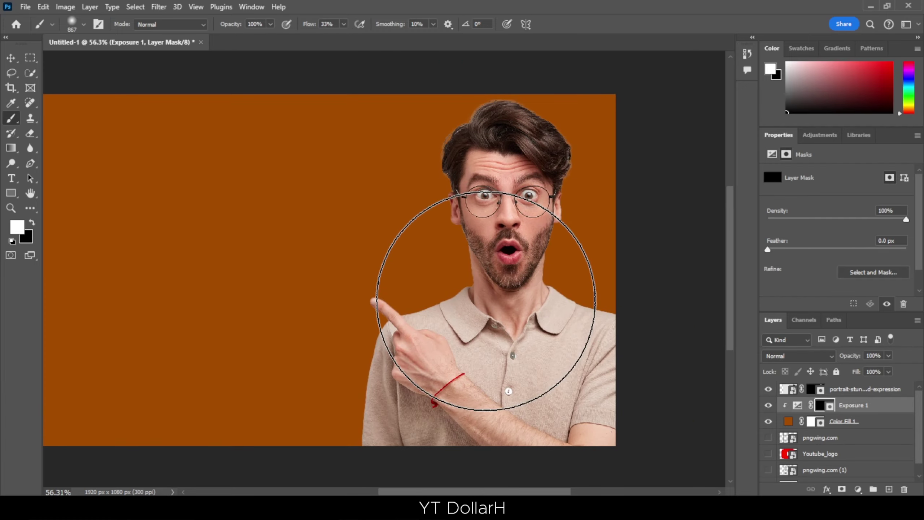
mouse_move(487, 341)
left_mouse_down()
mouse_move(545, 358)
mouse_move(498, 304)
left_mouse_up()
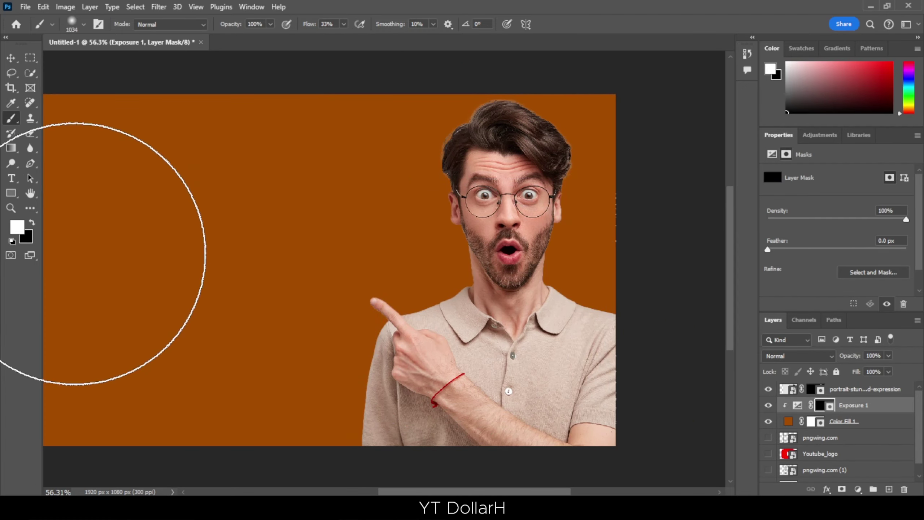
left_click(33, 222)
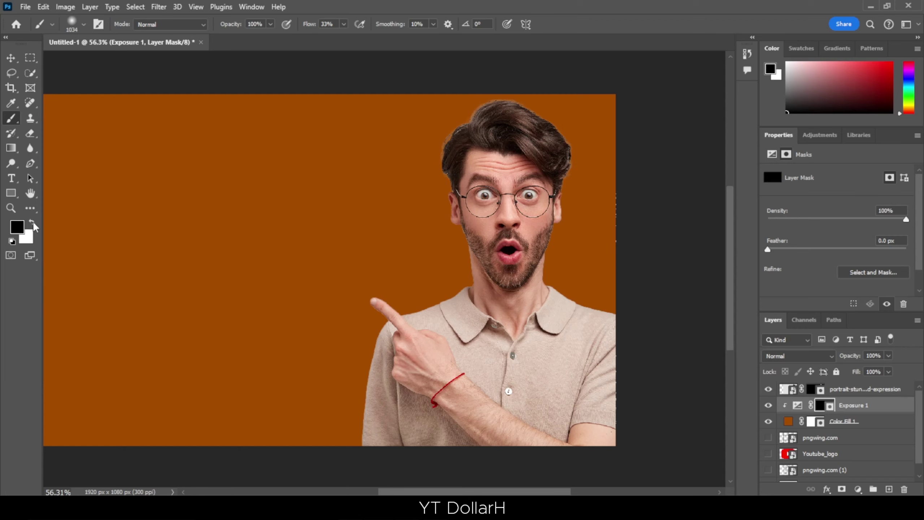
left_click(33, 223)
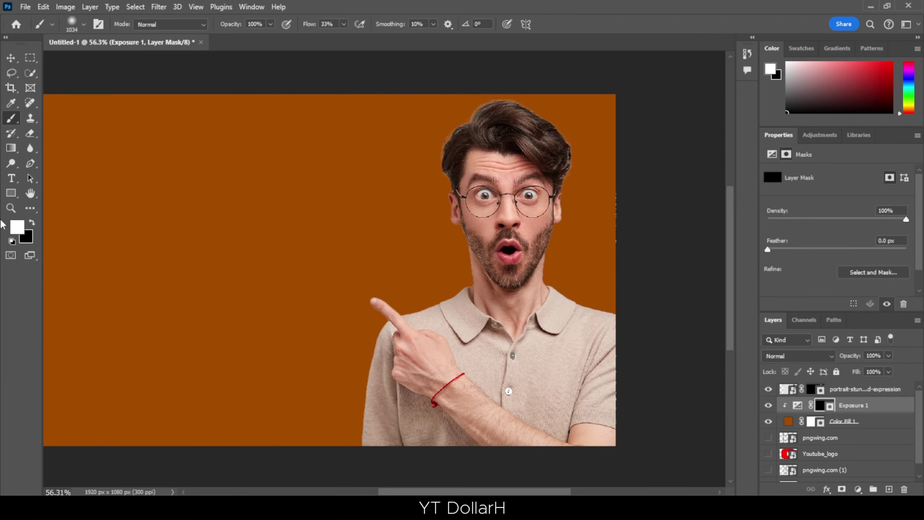
left_click(33, 223)
Paint white on the Exposure mask at 50% flow with a very large soft brush to create a yellow glow behind the man.
left_click(499, 347)
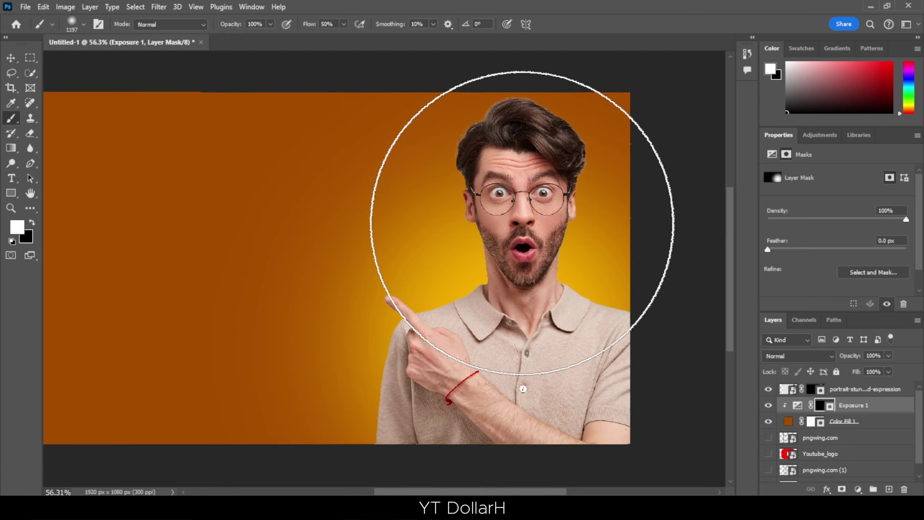
left_click(521, 222)
mouse_move(526, 217)
left_mouse_down()
mouse_move(468, 217)
mouse_move(511, 205)
left_mouse_up()
left_click(524, 206)
mouse_move(442, 358)
left_mouse_down()
mouse_move(514, 371)
mouse_move(520, 307)
mouse_move(548, 321)
left_mouse_up()
scroll(509, 309, "down", 1)
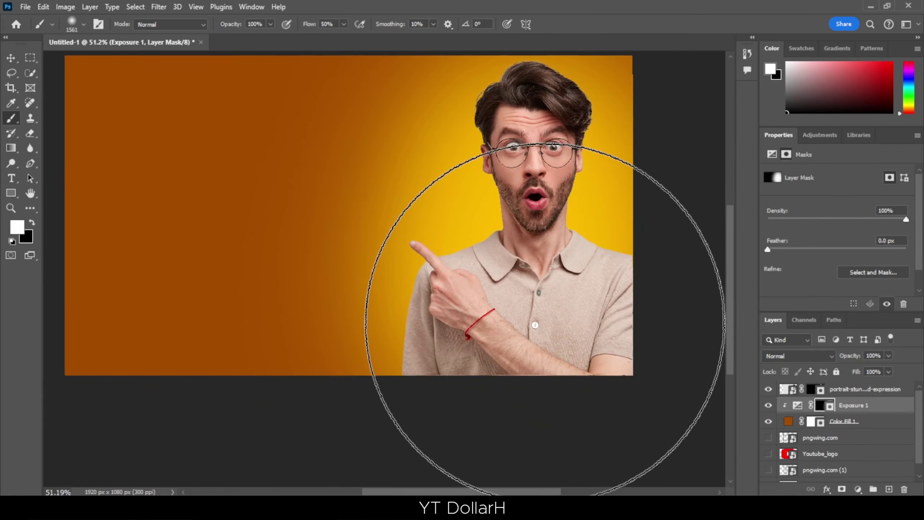
left_click_drag(518, 287, 524, 357)
left_click_drag(553, 251, 528, 239)
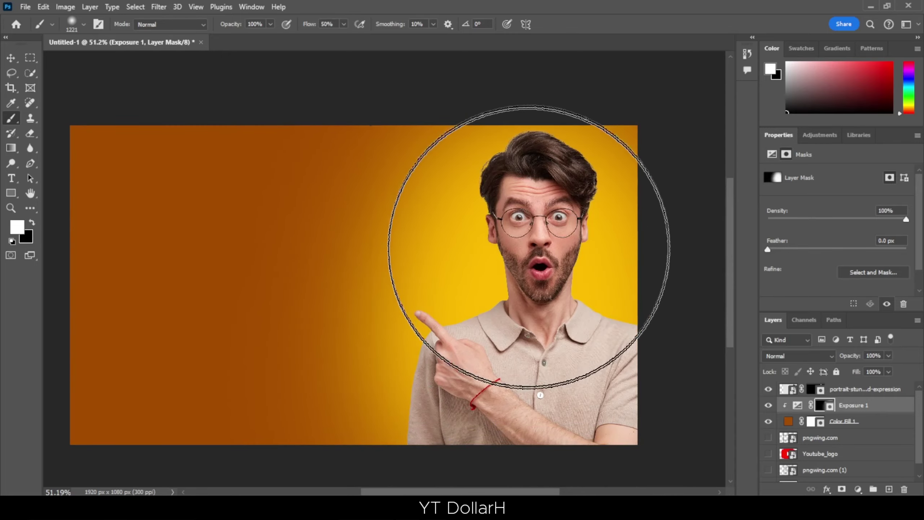
scroll(526, 249, "down", 4)
left_click_drag(519, 305, 550, 320)
left_click(513, 380)
left_click_drag(513, 378, 516, 309)
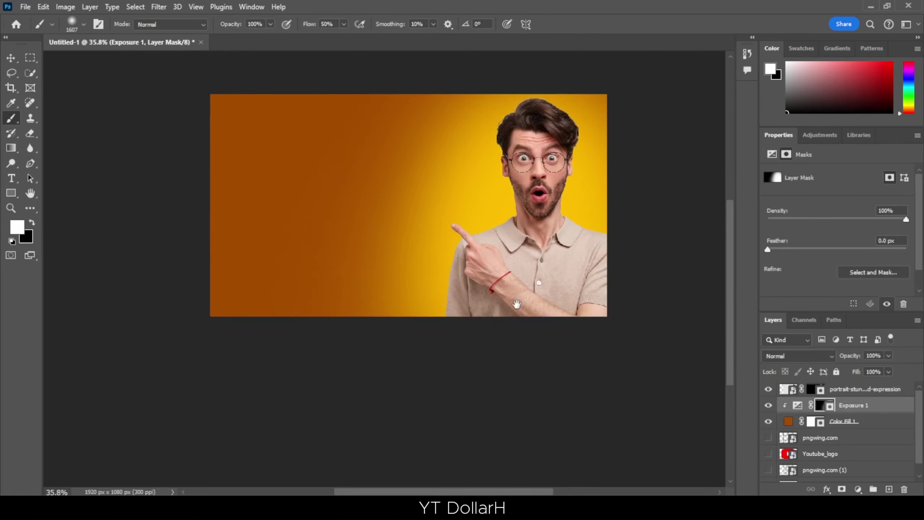
scroll(549, 298, "up", 5)
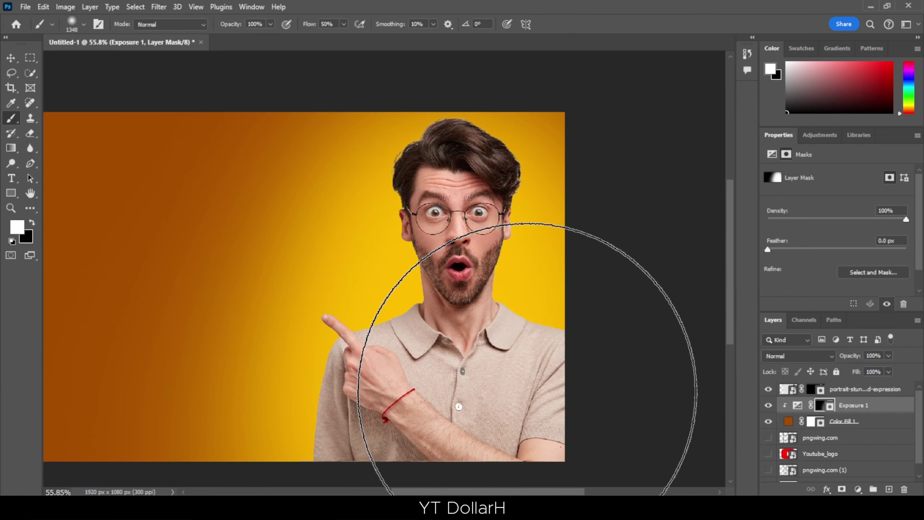
Add a white (ffffff) Solid Color fill layer between the Exposure adjustment and the portrait.
left_click(858, 489)
left_click(847, 289)
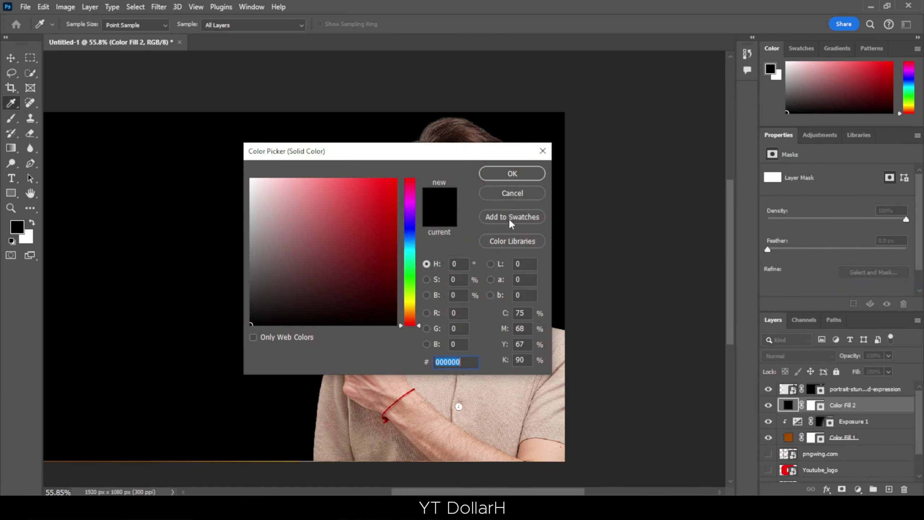
type("ffffff")
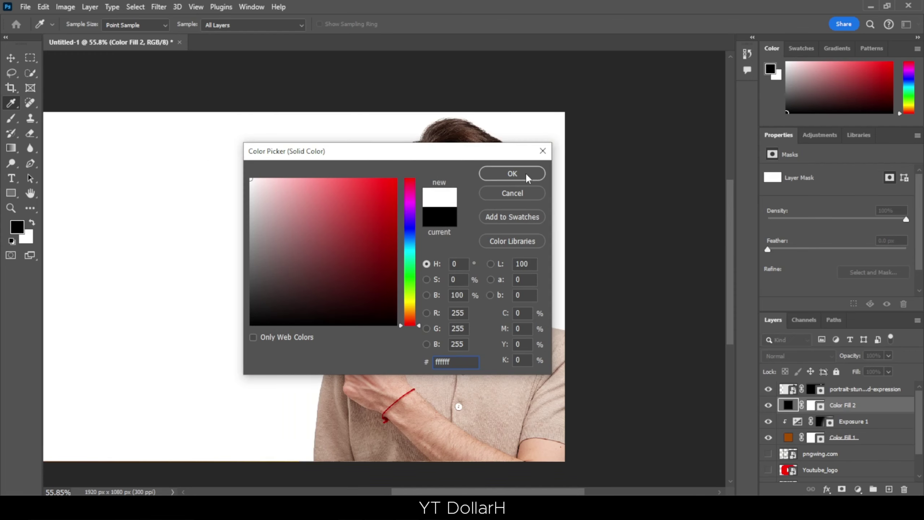
left_click(512, 174)
Invert the white fill layer's mask to black to hide the fill.
key("b")
left_click(817, 408)
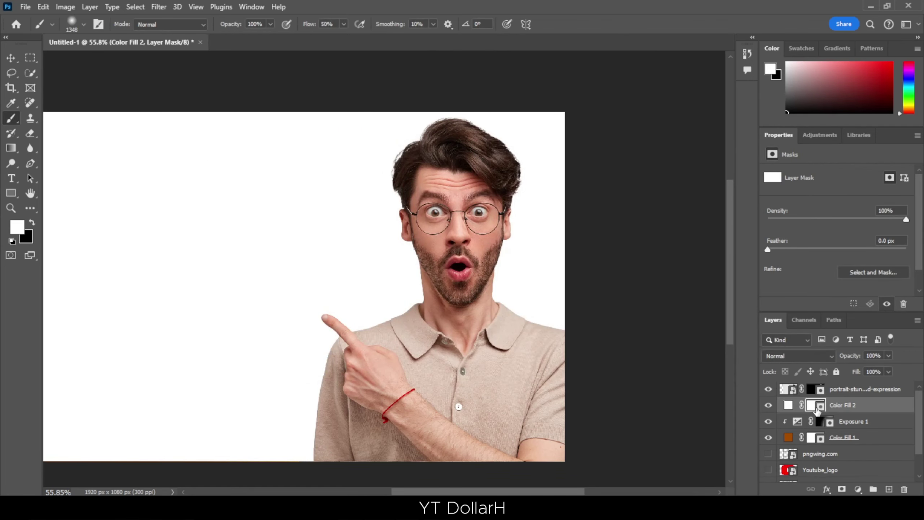
key("ctrl+i")
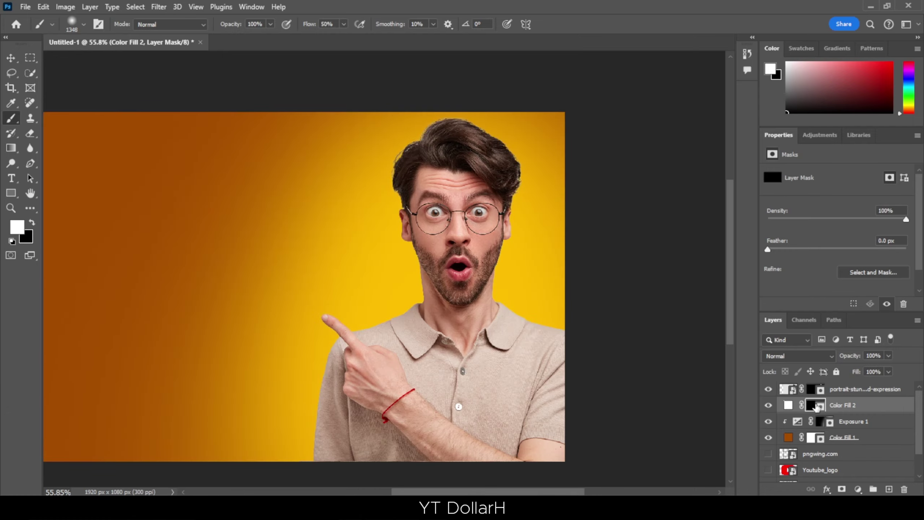
Shrink the soft brush to about 298 px and paint a white glow beside the man's neck on the white fill's mask.
left_click_drag(436, 304, 436, 291)
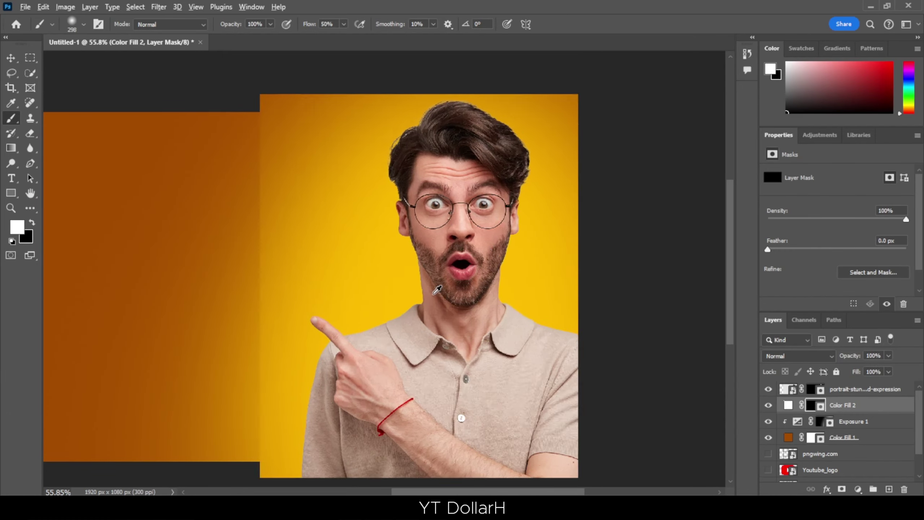
scroll(436, 289, "up", 4)
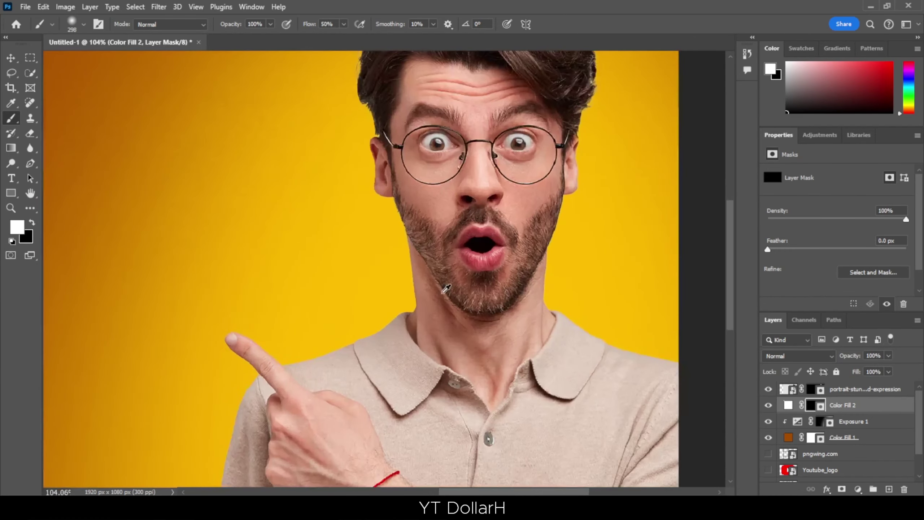
left_click(391, 301)
left_click(391, 301)
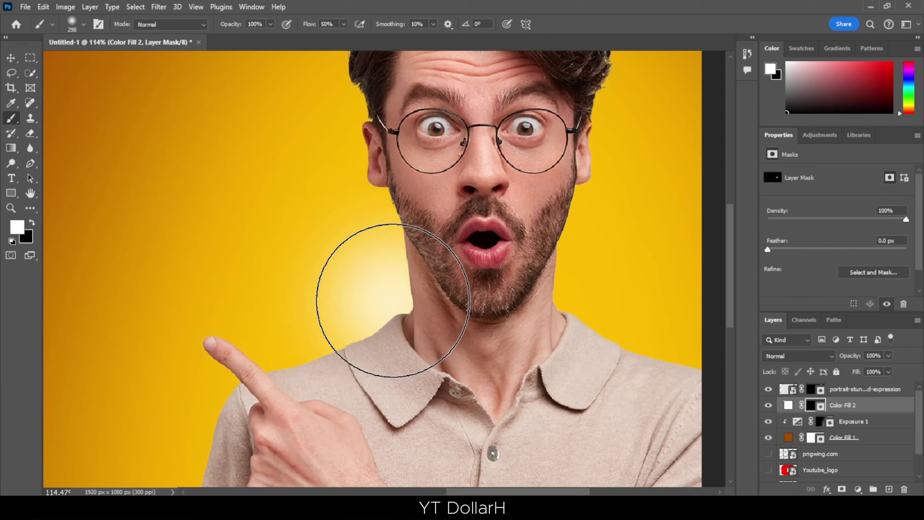
left_click(392, 302)
Enlarge the brush to about 429 px and spread the white glow behind both sides of the man's neck and shoulders.
left_click_drag(413, 334, 434, 335)
left_click_drag(379, 299, 423, 327)
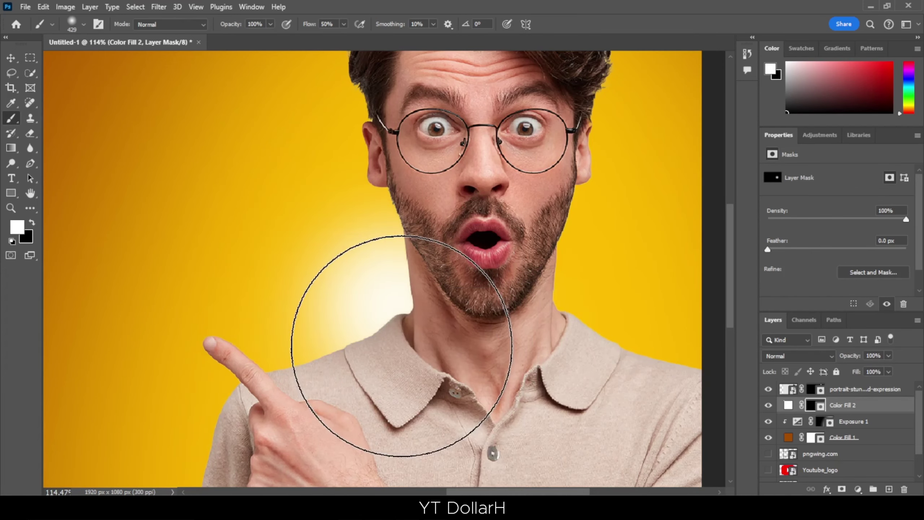
left_click_drag(373, 344, 458, 348)
left_click(373, 344)
left_click(374, 344)
mouse_move(563, 331)
left_mouse_down()
mouse_move(473, 333)
mouse_move(559, 302)
left_mouse_up()
Enlarge the brush to about 981 px and paint a wider, softer white glow behind the man.
scroll(528, 332, "down", 3)
key("bracketright")
scroll(454, 310, "down", 3)
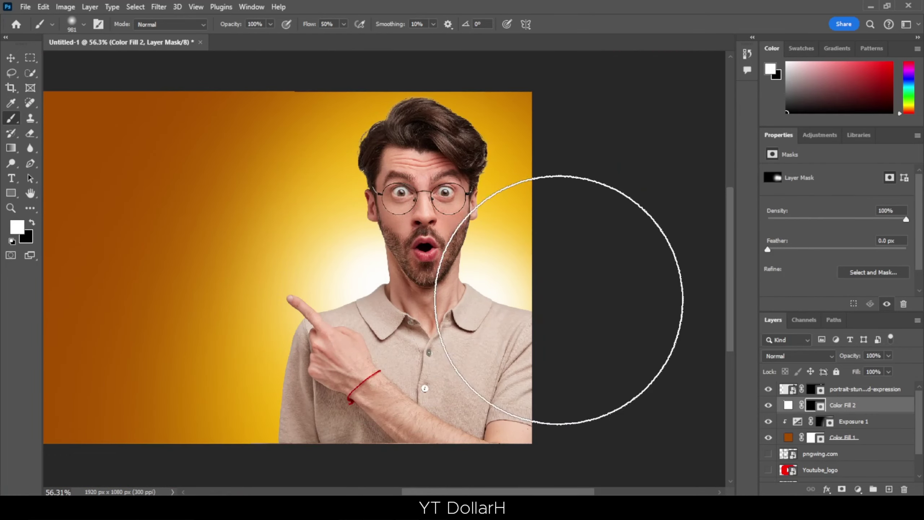
left_click(418, 328)
scroll(509, 328, "down", 3)
left_click_drag(563, 262, 462, 258)
Inspect the painted glow by briefly hiding the portrait layer and showing it again.
scroll(475, 312, "up", 3)
scroll(479, 308, "up", 2)
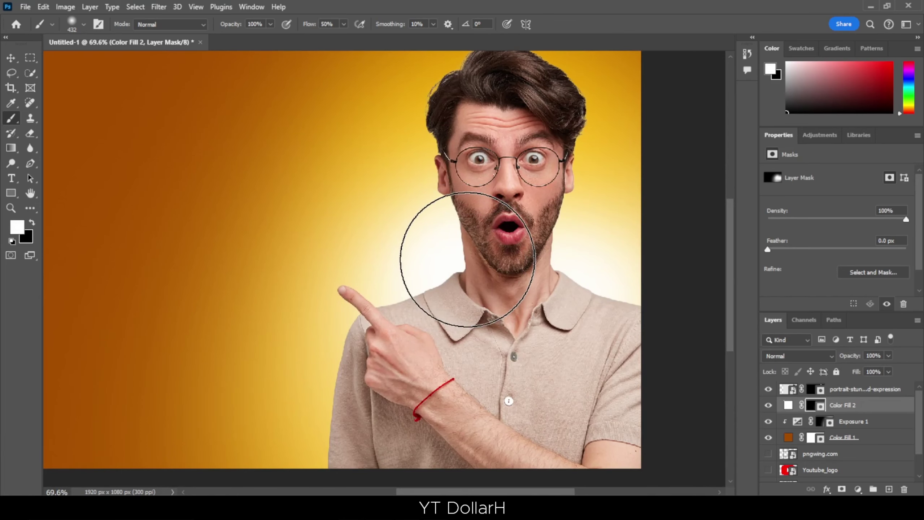
scroll(436, 218, "down", 1)
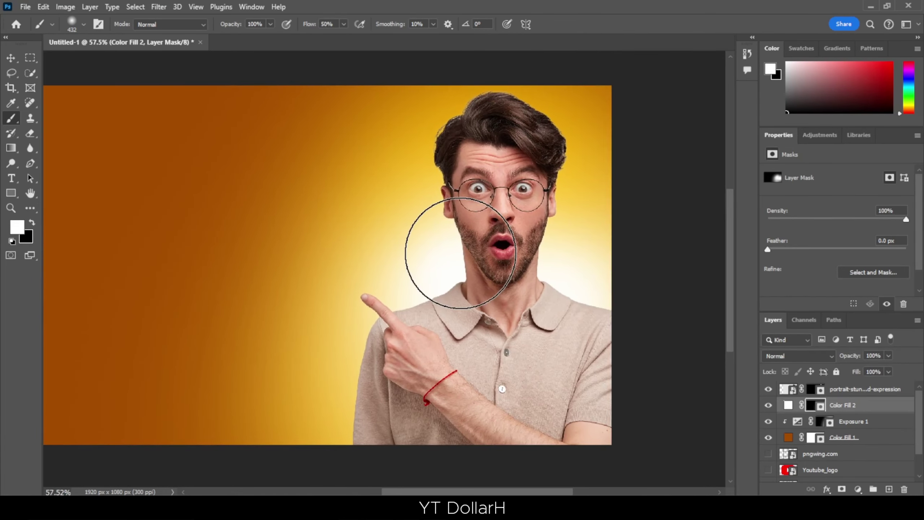
scroll(484, 234, "up", 2)
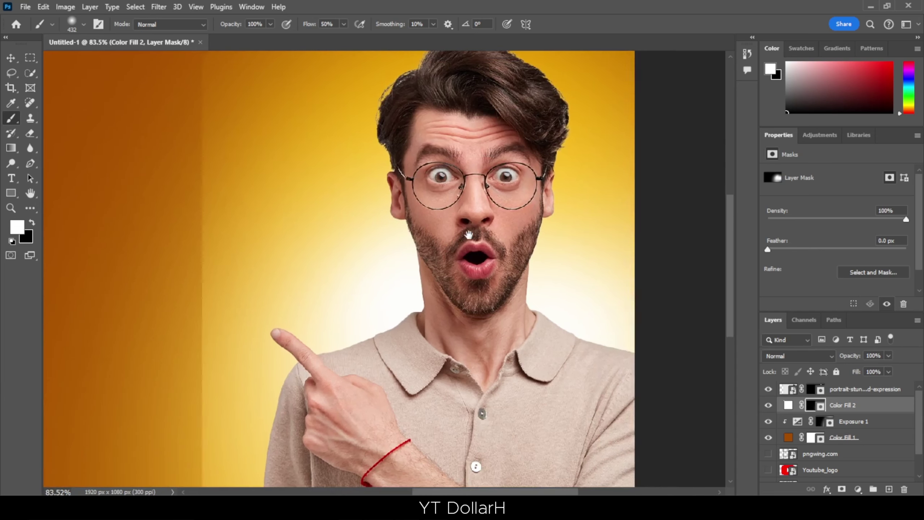
key("v")
scroll(484, 177, "up", 1)
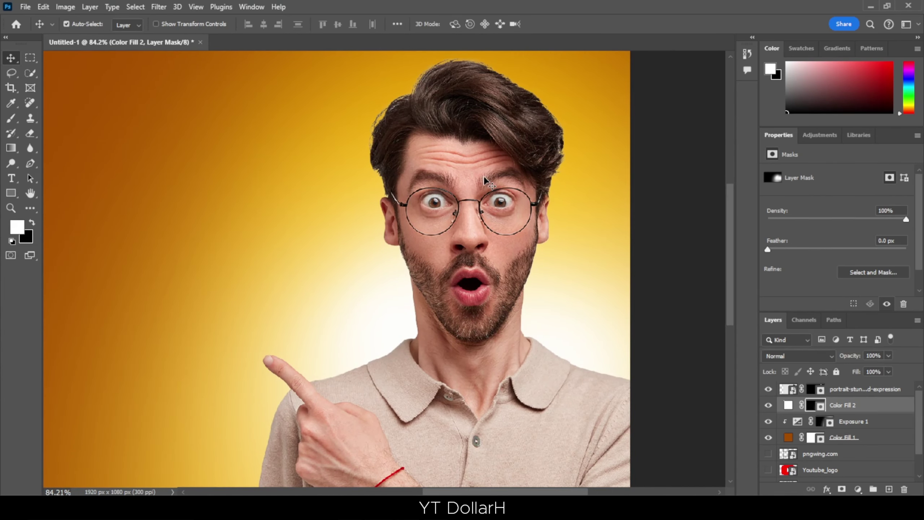
left_click(768, 389)
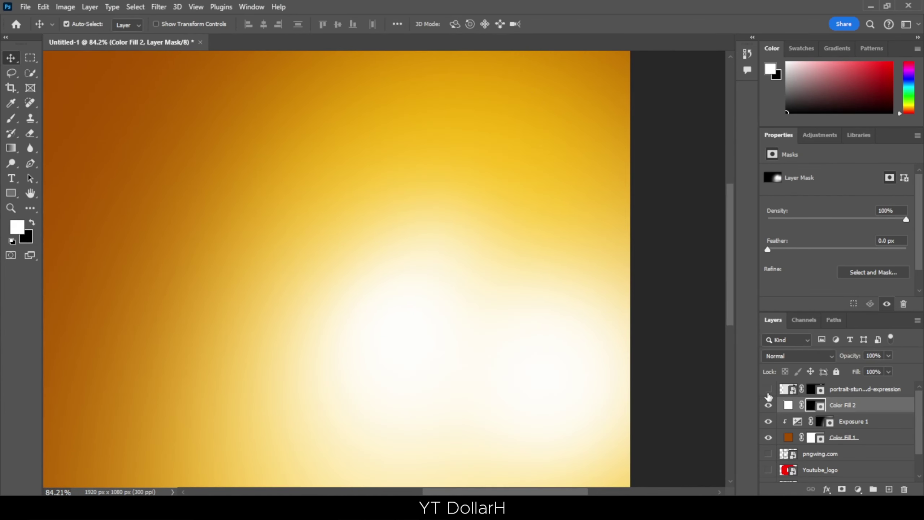
left_click(768, 389)
Rename the portrait layer as OBJECT and make more room for the layer list.
double_click(856, 391)
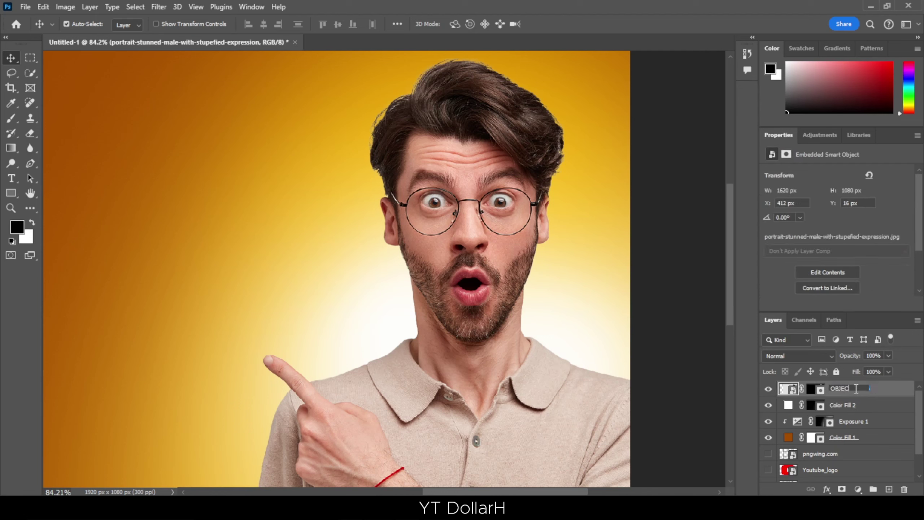
key("Return")
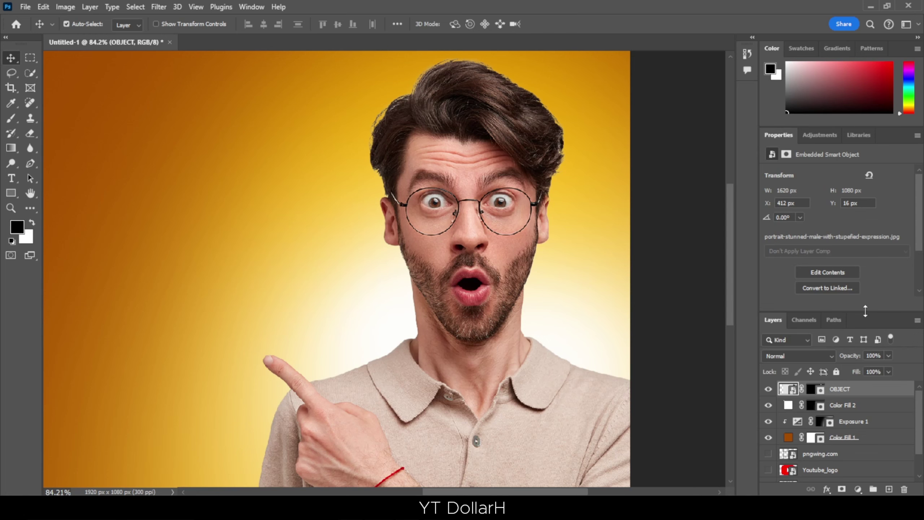
left_click_drag(865, 310, 865, 176)
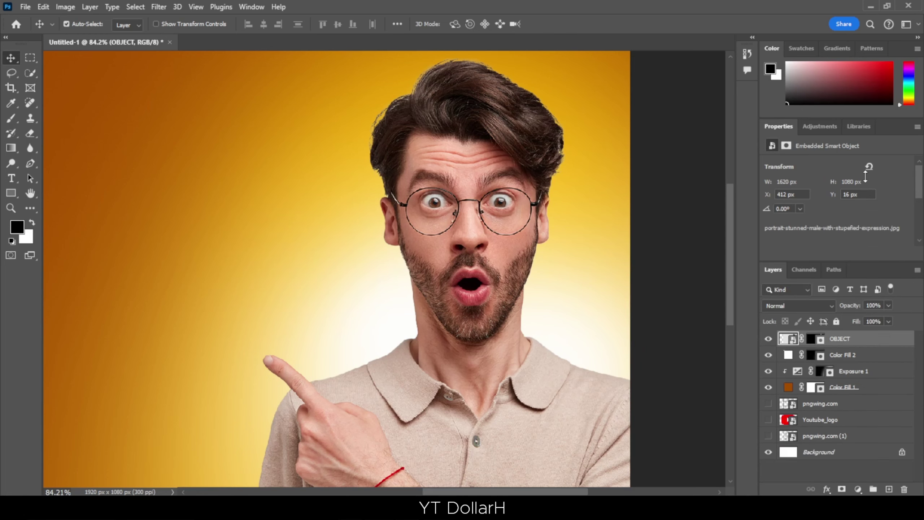
Add an orange (ff9600) Solid Color fill layer above the OBJECT layer.
left_click(857, 489)
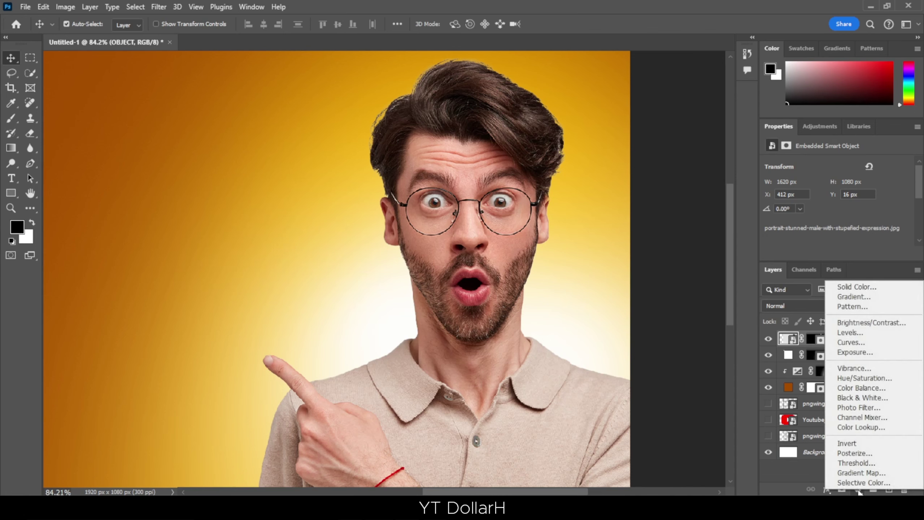
left_click(847, 285)
left_click_drag(359, 201, 432, 155)
left_click_drag(413, 271, 415, 312)
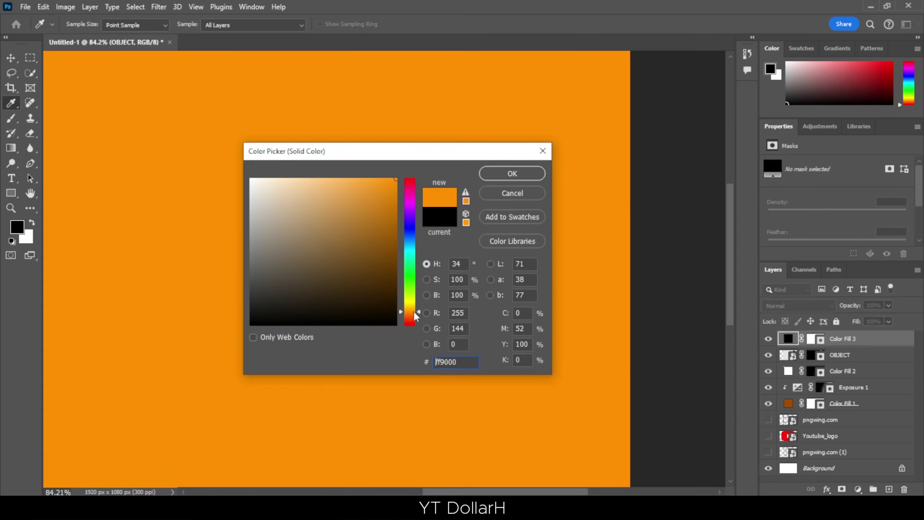
left_click(508, 175)
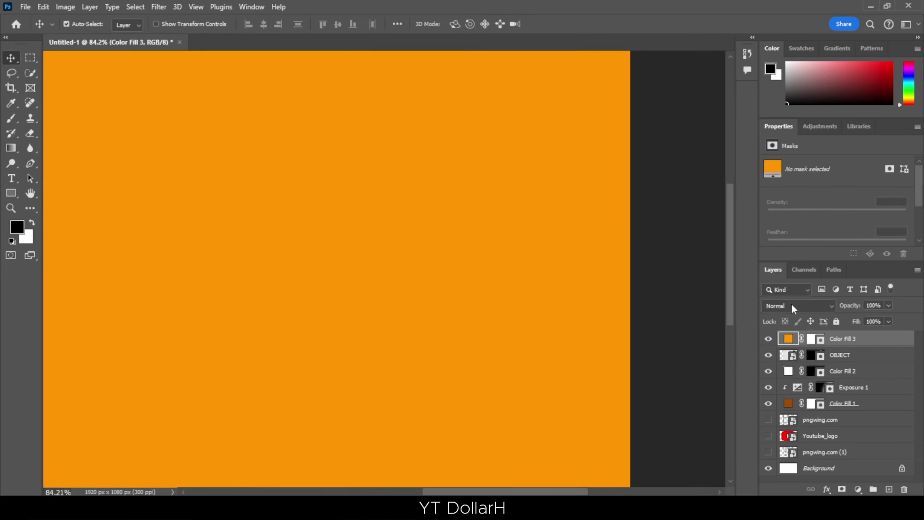
Set the new orange fill's blend mode to Linear Dodge (Add) and clip it to the OBJECT layer.
left_click(792, 305)
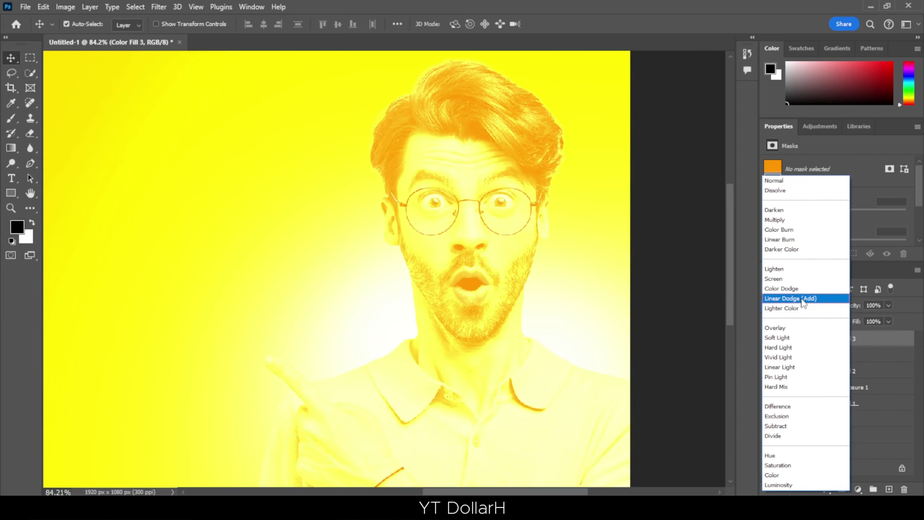
left_click(802, 299)
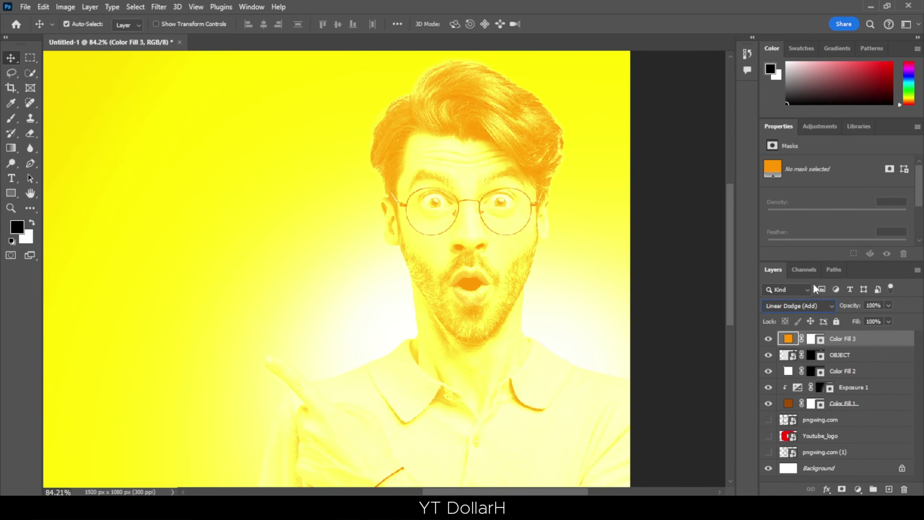
scroll(834, 240, "down", 3)
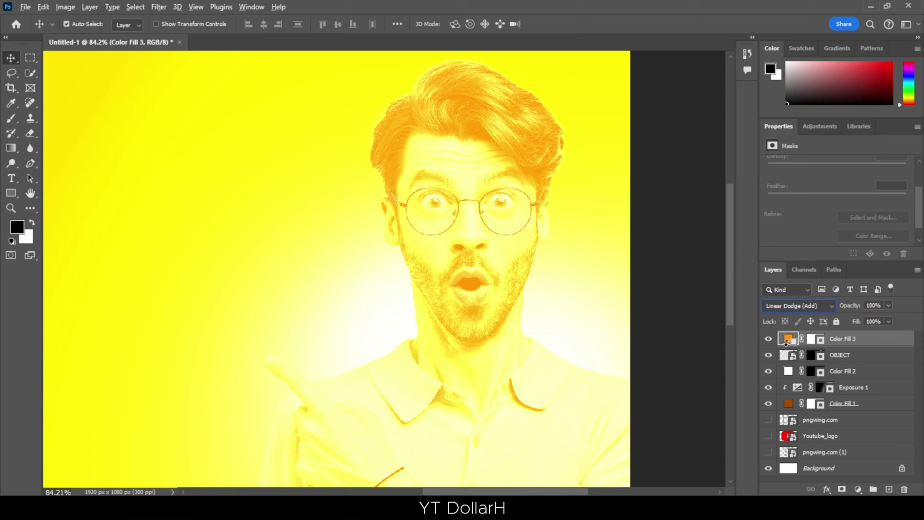
left_click(787, 345, "alt")
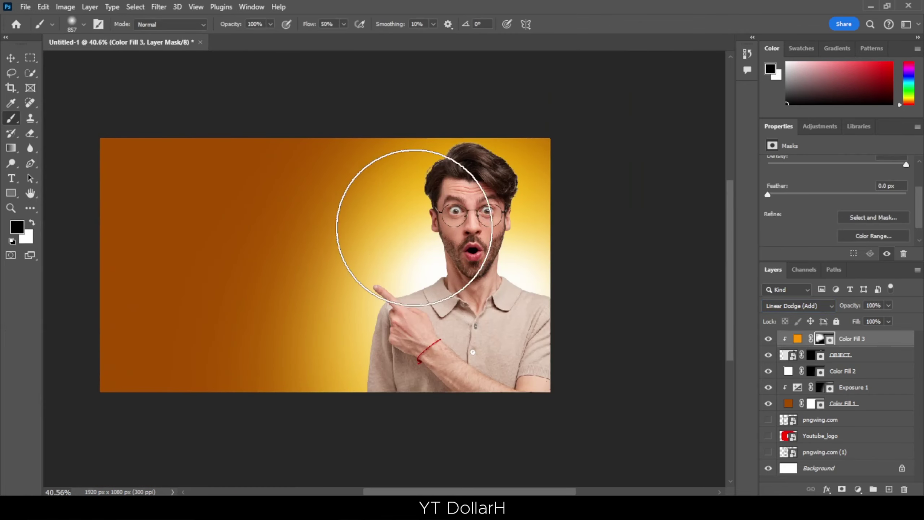
Invert the clipped orange fill's mask to black and set a soft brush to about 132 px with 37% flow.
scroll(482, 194, "up", 2)
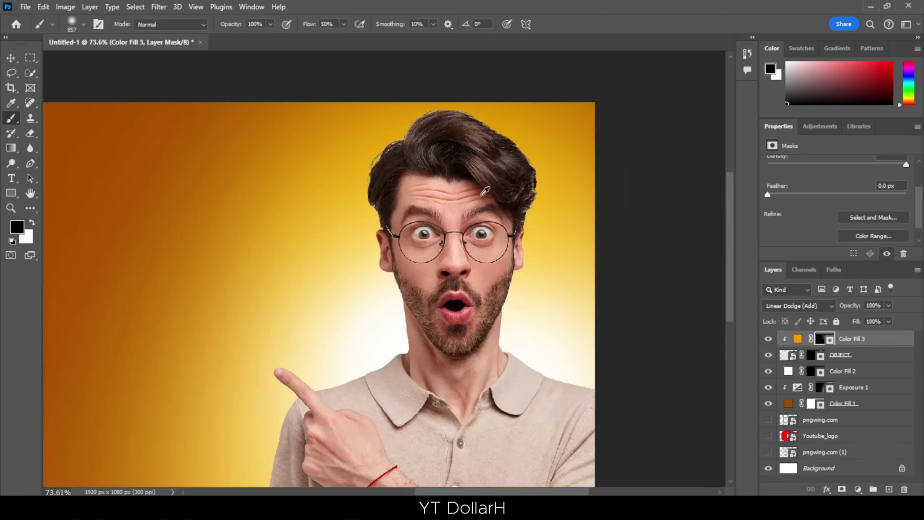
scroll(482, 195, "up", 4)
mouse_move(481, 196)
left_mouse_down()
mouse_move(374, 197)
mouse_move(398, 121)
left_mouse_up()
left_click_drag(400, 302, 380, 303)
left_click_drag(310, 299, 348, 240)
scroll(269, 163, "up", 3)
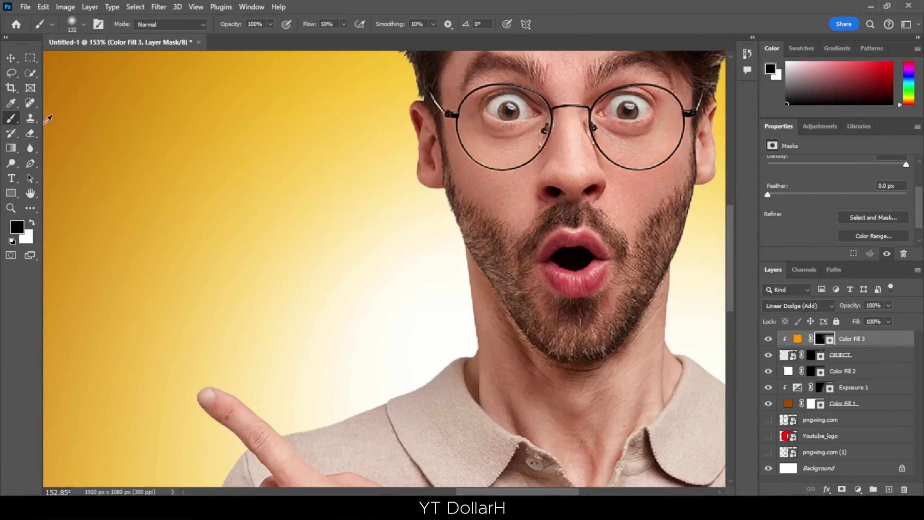
right_click(9, 118)
left_click(34, 119)
scroll(324, 332, "up", 3)
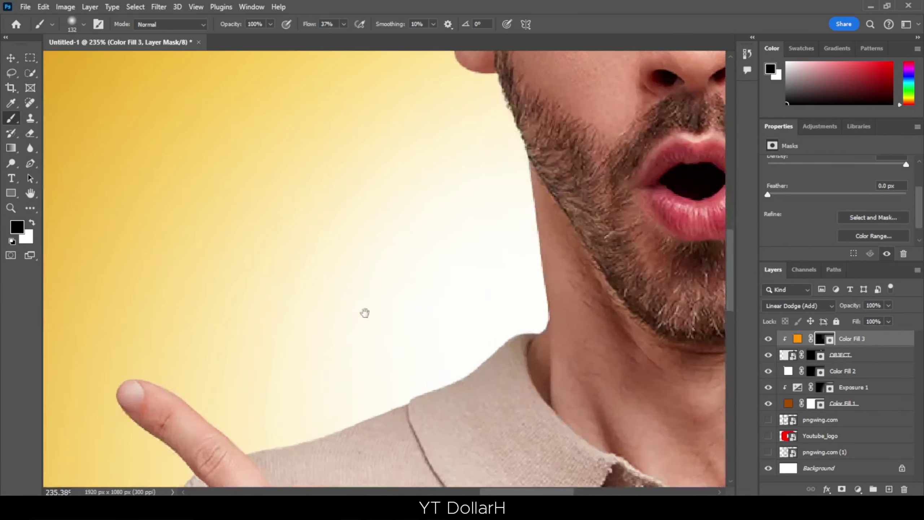
Paint white on the orange fill's mask to add a rim light along the pointing finger and the shoulder beside it.
left_click(32, 223)
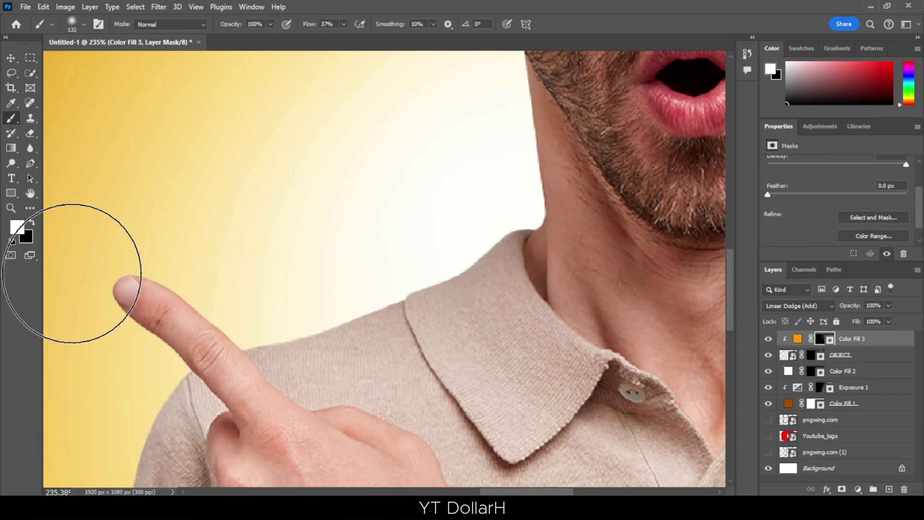
key("x")
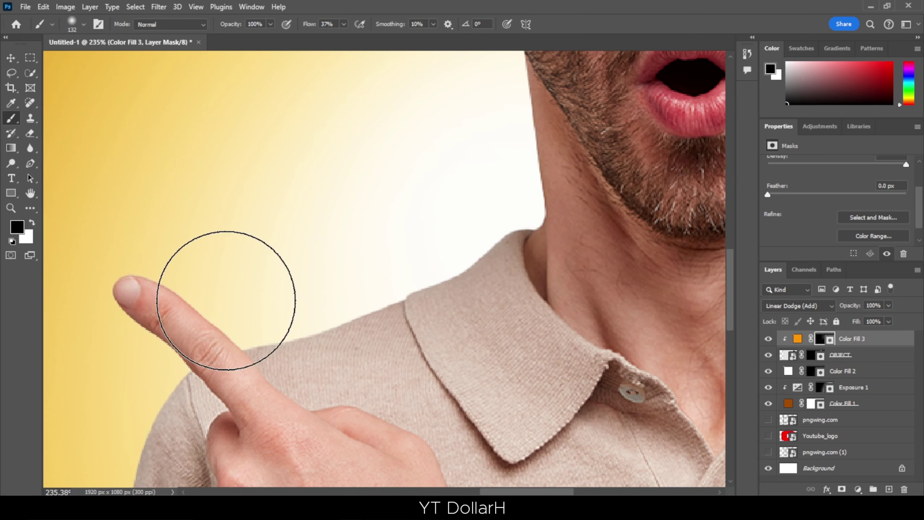
left_click_drag(270, 290, 227, 272)
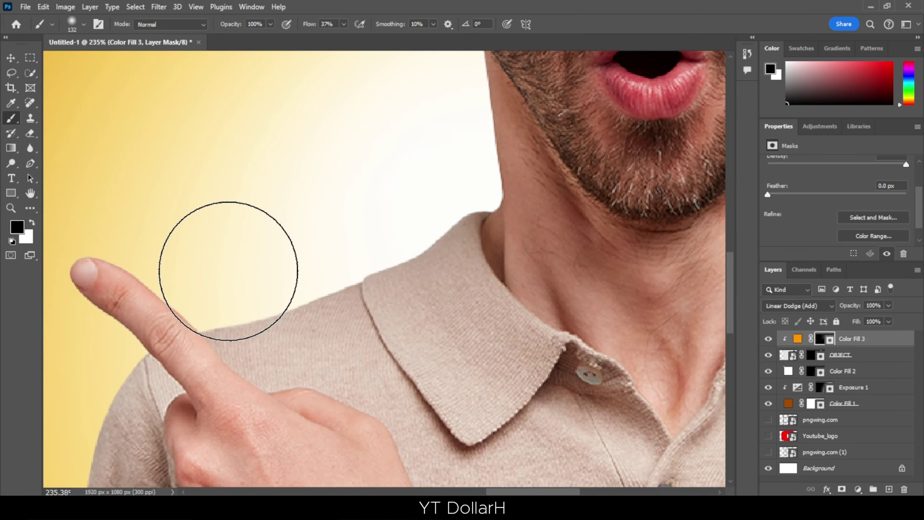
scroll(331, 302, "up", 2)
mouse_move(319, 292)
left_mouse_down()
mouse_move(295, 293)
mouse_move(289, 280)
mouse_move(239, 298)
left_mouse_up()
key("x")
mouse_move(223, 332)
left_mouse_down()
mouse_move(366, 283)
mouse_move(233, 331)
mouse_move(468, 221)
left_mouse_up()
mouse_move(516, 177)
left_mouse_down()
mouse_move(179, 324)
mouse_move(283, 327)
left_mouse_up()
left_click_drag(283, 327, 116, 260)
left_click_drag(342, 275, 173, 316)
Continue the rim light up the collar, neck and jaw on the pointing hand's side.
left_click_drag(454, 233, 494, 216)
mouse_move(493, 216)
left_mouse_down()
mouse_move(459, 326)
mouse_move(456, 378)
left_mouse_up()
scroll(459, 325, "down", 1)
left_click_drag(457, 379, 429, 215)
mouse_move(411, 175)
left_mouse_down()
mouse_move(434, 332)
mouse_move(371, 202)
mouse_move(375, 175)
left_mouse_up()
scroll(435, 332, "down", 2)
Raise the brush flow to 51% and paint the rim light around the near ear and over the top of the hair.
left_click_drag(306, 25, 312, 29)
mouse_move(409, 247)
left_mouse_down()
mouse_move(375, 220)
mouse_move(403, 396)
left_mouse_up()
left_click_drag(408, 296, 383, 223)
left_click_drag(468, 122, 294, 302)
left_click_drag(233, 327, 280, 287)
key("ctrl+z")
scroll(581, 285, "down", 6)
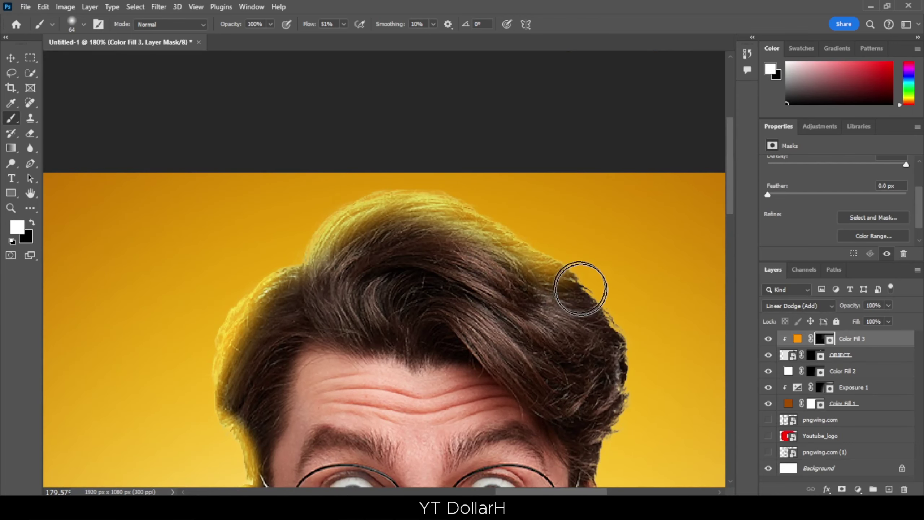
Shrink the brush to about 22 px and continue the rim light down the far side of the hair and ear.
scroll(367, 350, "right", 4)
key("x")
key("bracketleft")
key("bracketleft")
key("bracketleft")
key("bracketleft")
key("x")
scroll(386, 174, "down", 4)
scroll(388, 161, "left", 2)
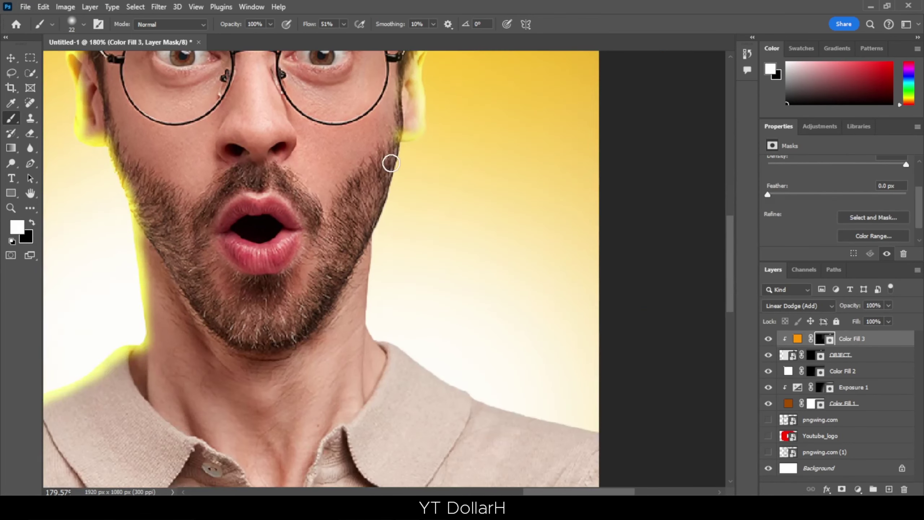
scroll(419, 254, "down", 1)
scroll(425, 327, "right", 1)
Paint the rim light along the jaw, neck and shoulder on the far side and touch up the man's remaining edges.
mouse_move(355, 204)
left_mouse_down()
mouse_move(448, 369)
mouse_move(586, 309)
left_mouse_up()
right_click(596, 306, "alt")
left_click_drag(596, 306, 711, 336)
mouse_move(540, 180)
left_mouse_down()
mouse_move(516, 258)
mouse_move(509, 372)
left_mouse_up()
left_click_drag(152, 371, 242, 216)
scroll(268, 280, "down", 4)
right_click(274, 283, "alt")
mouse_move(309, 211)
left_mouse_down()
mouse_move(306, 259)
mouse_move(184, 320)
left_mouse_up()
scroll(575, 323, "down", 4)
left_click_drag(304, 245, 310, 280)
left_click_drag(286, 316, 274, 369)
scroll(274, 369, "down", 4)
scroll(333, 281, "up", 3)
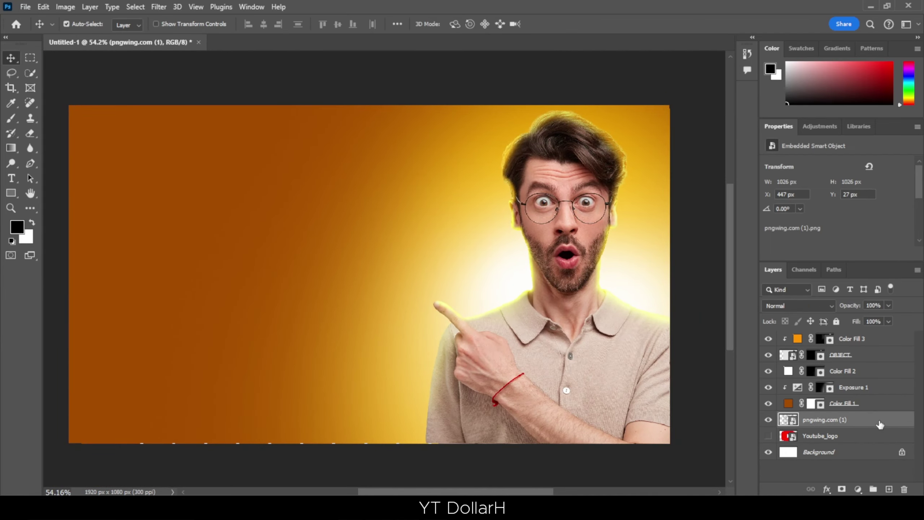
Move the dot pattern layer pngwing.com (1) directly above the Exposure adjustment and scale it to 23.70% to cover the canvas.
left_click_drag(880, 424, 795, 395)
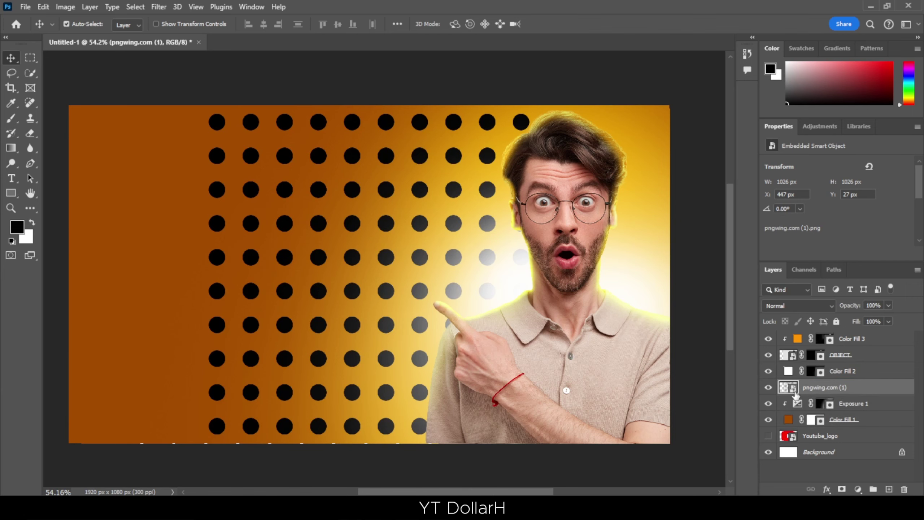
key("ctrl+t")
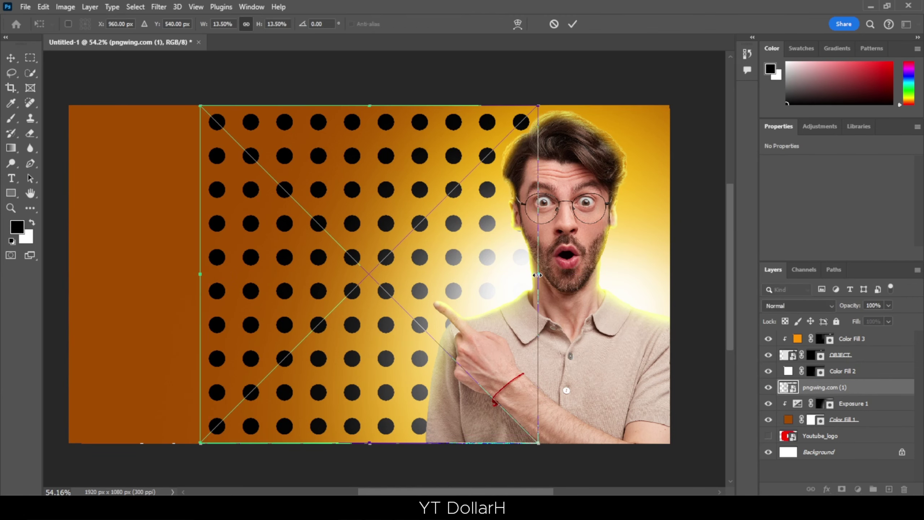
left_click_drag(538, 275, 644, 258)
scroll(629, 257, "down", 4)
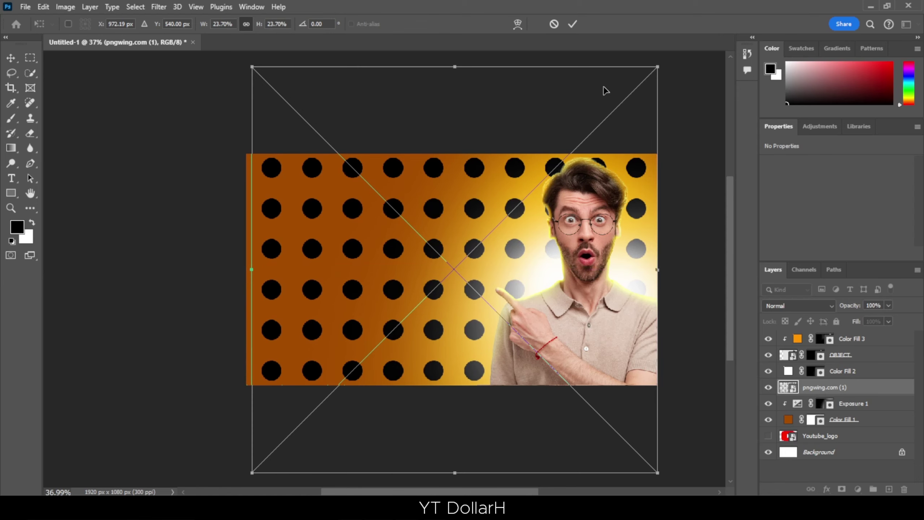
left_click(571, 25)
Set the blend mode of the dot pattern layer pngwing.com (1) to Soft Light.
scroll(401, 218, "up", 3)
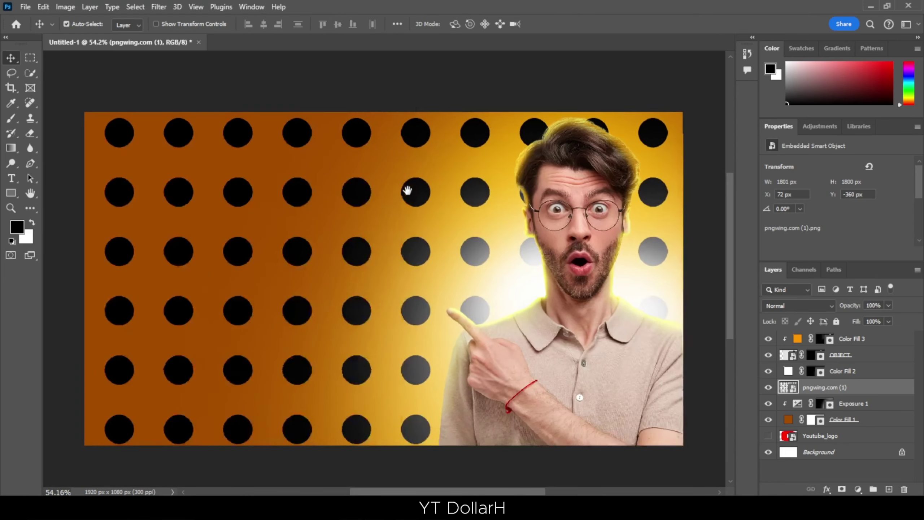
scroll(420, 211, "up", 1)
scroll(420, 211, "down", 1)
scroll(420, 211, "up", 1)
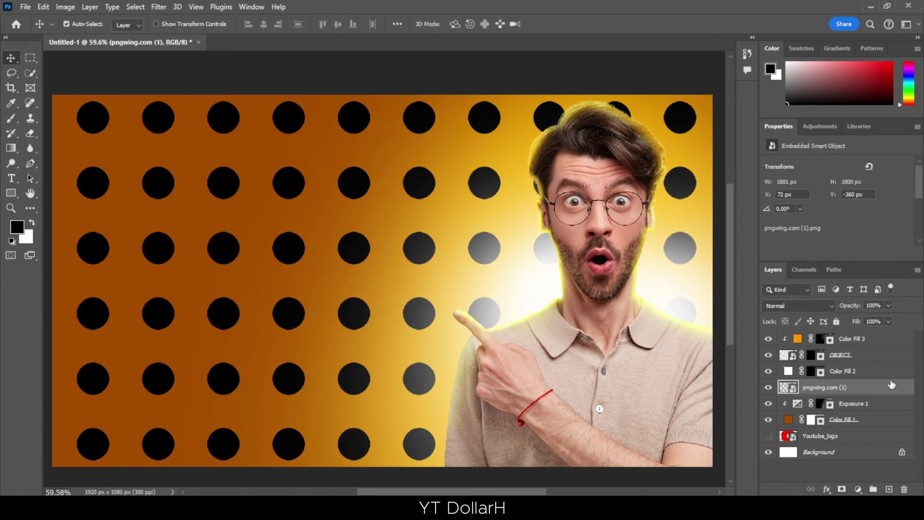
left_click(817, 303)
left_click(797, 328)
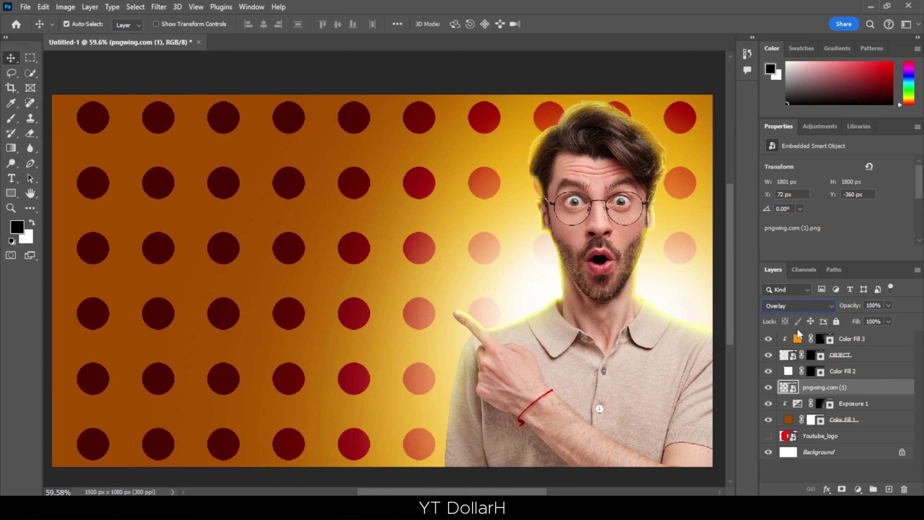
left_click(798, 303)
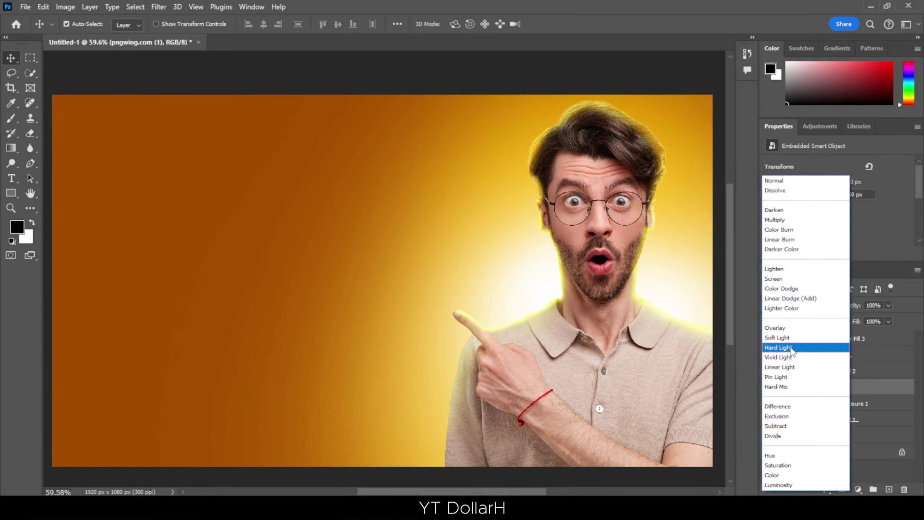
left_click(796, 338)
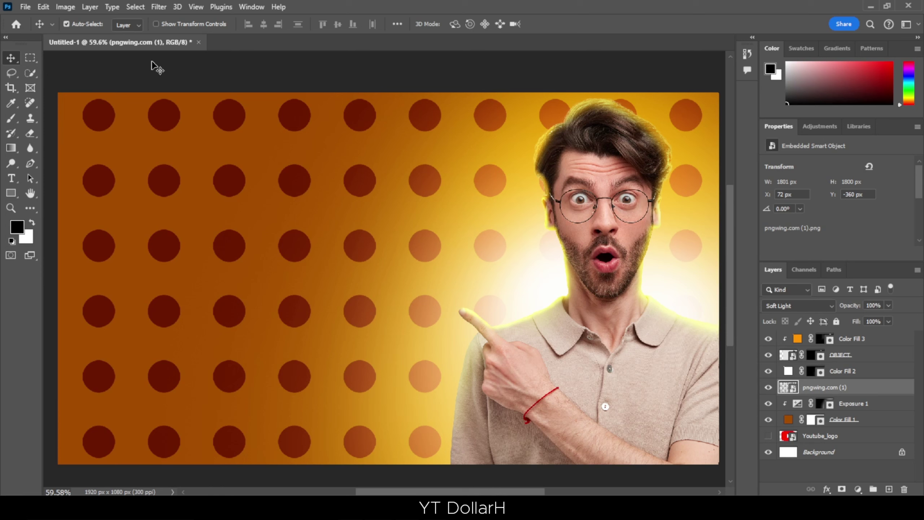
Apply a Radial Blur to the dot pattern with amount 10, the Zoom method and Best quality.
left_click(159, 7)
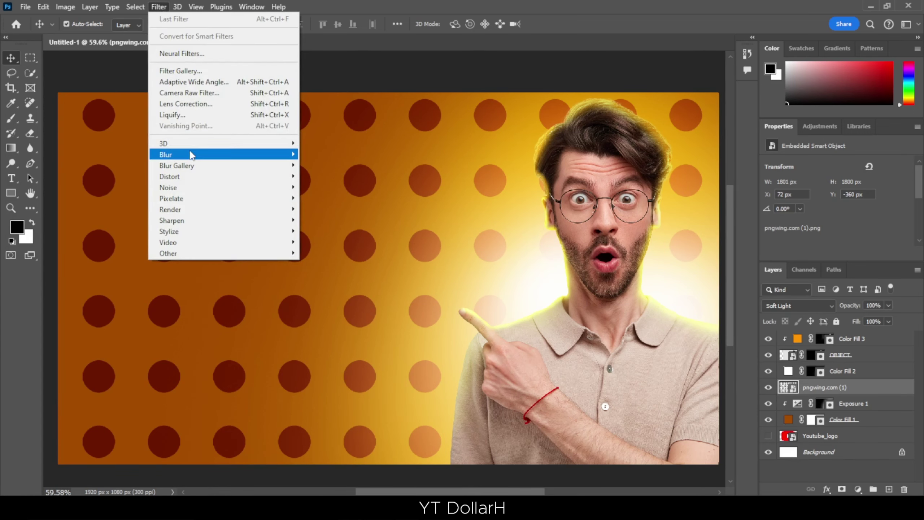
mouse_move(190, 155)
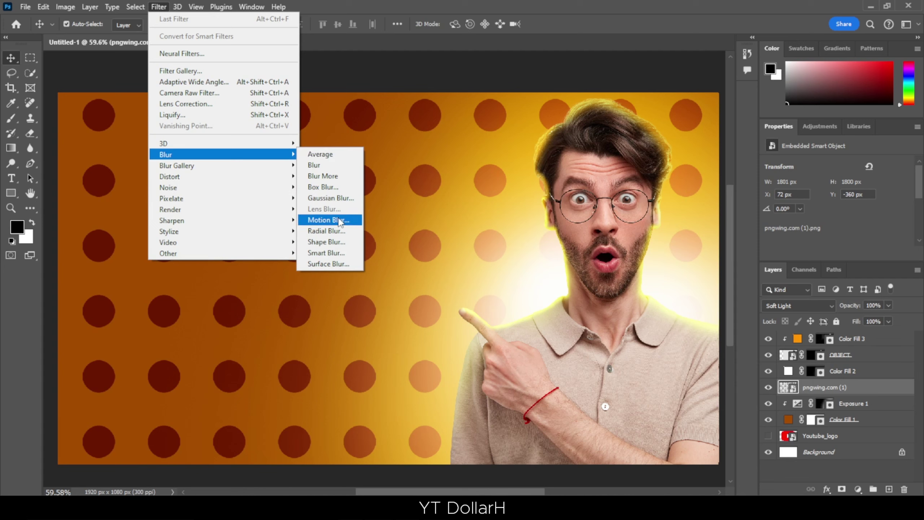
left_click(343, 232)
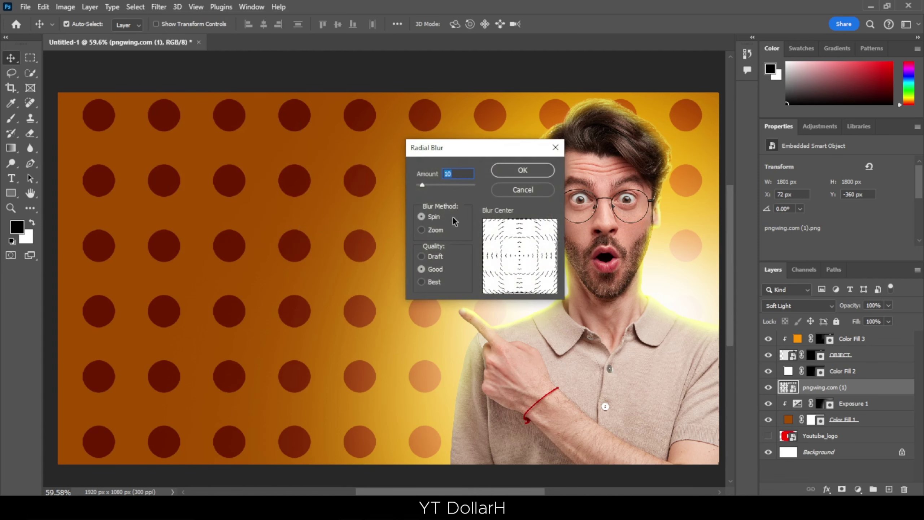
left_click(421, 230)
left_click(421, 282)
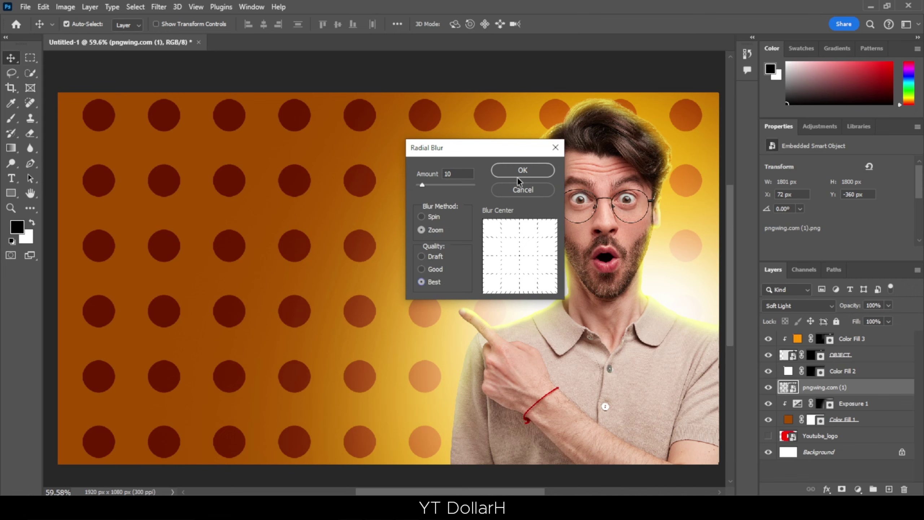
left_click(530, 171)
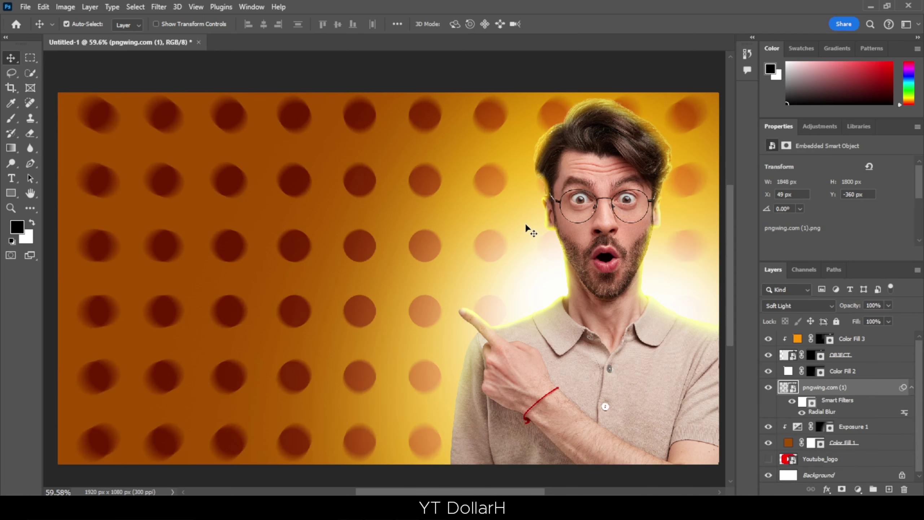
Lower the opacity of the dot pattern layer to 25%.
scroll(461, 197, "down", 3)
scroll(308, 185, "up", 4)
scroll(238, 202, "down", 1)
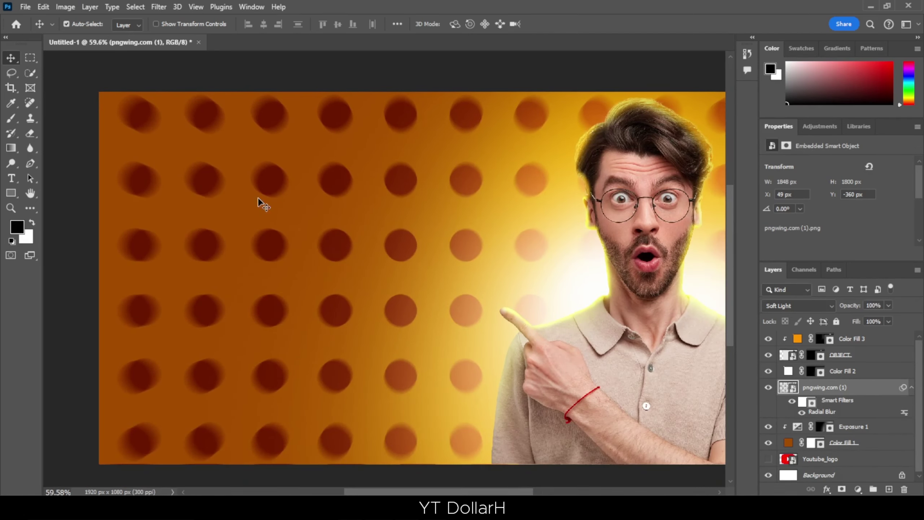
scroll(423, 200, "right", 2)
scroll(262, 184, "down", 1)
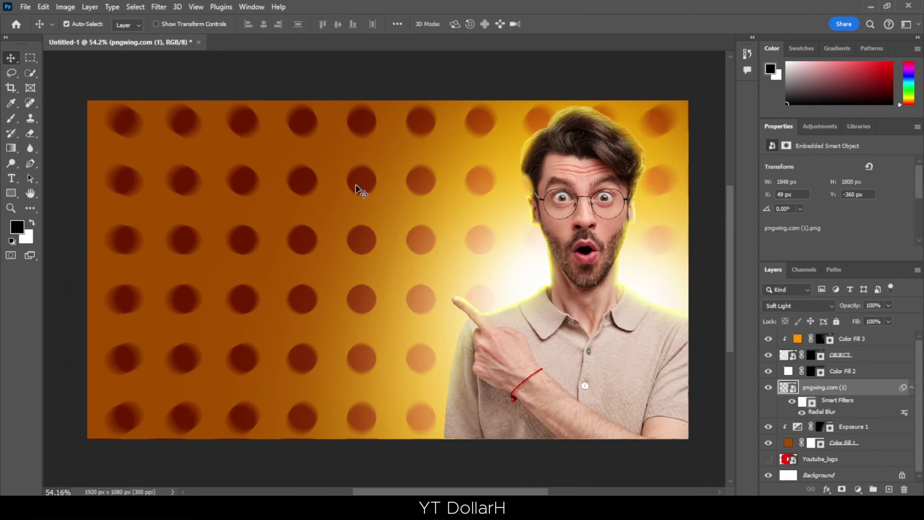
scroll(360, 186, "up", 1)
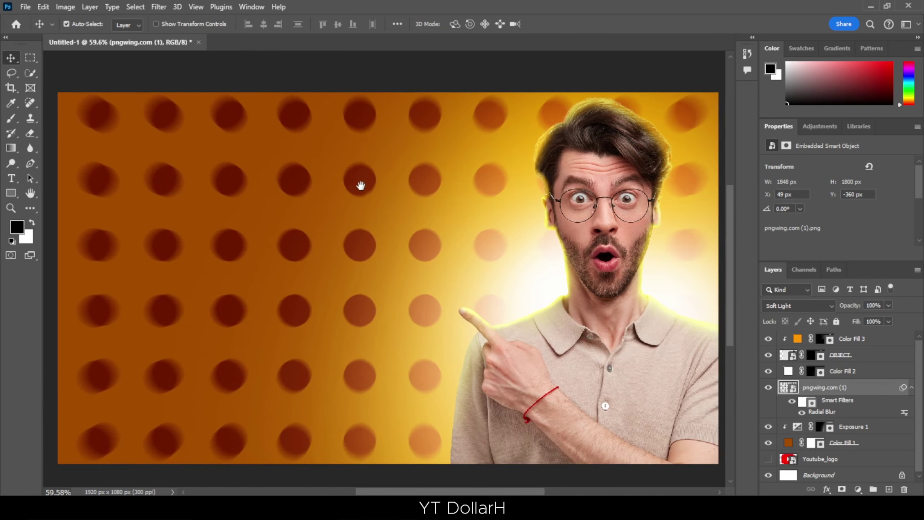
left_click(889, 304)
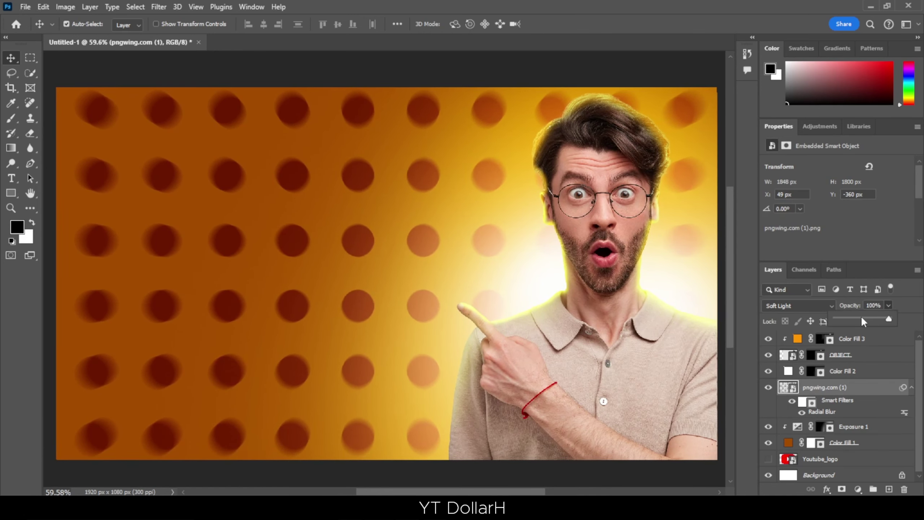
left_click_drag(860, 315, 846, 318)
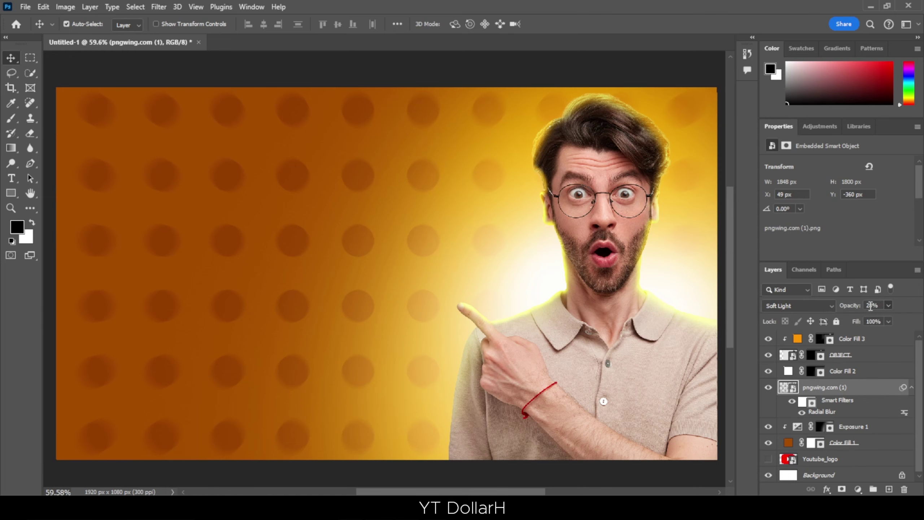
type("25")
left_click_drag(387, 221, 382, 201)
scroll(379, 206, "down", 1)
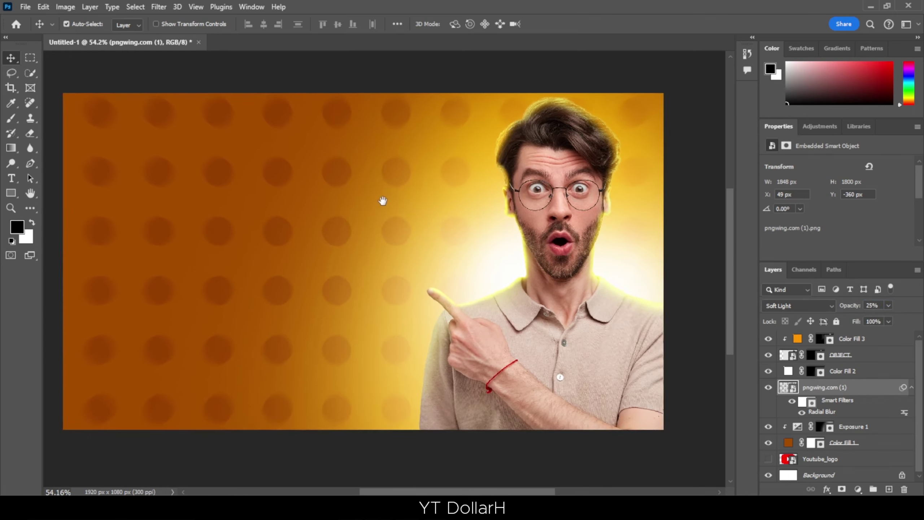
scroll(360, 200, "up", 2)
Add the horizontal text "Glowing" above the Color Fill 3 layer and move it slightly down in the empty area beside the man.
left_click(884, 339)
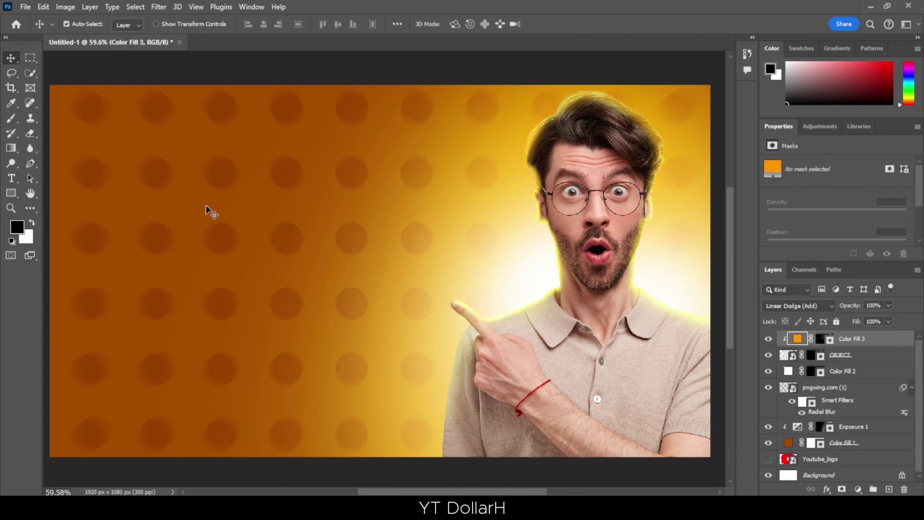
key("t")
right_click(10, 179)
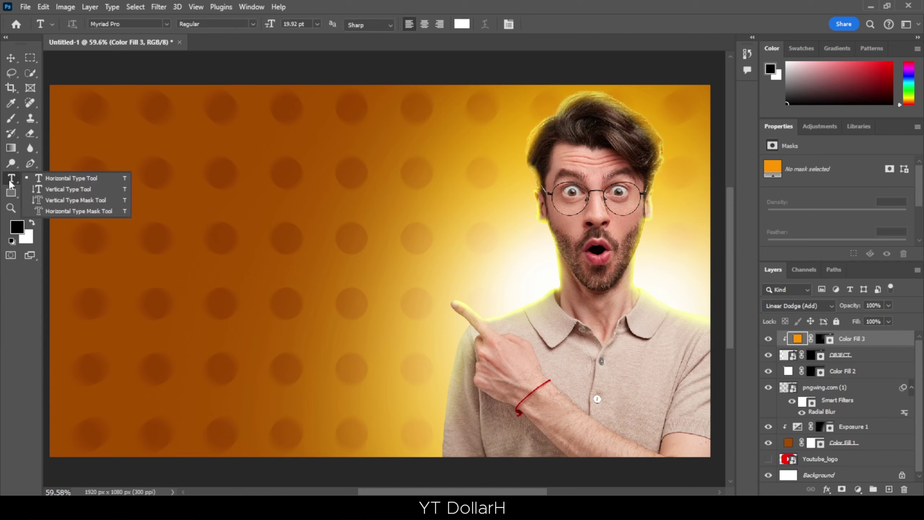
left_click(58, 179)
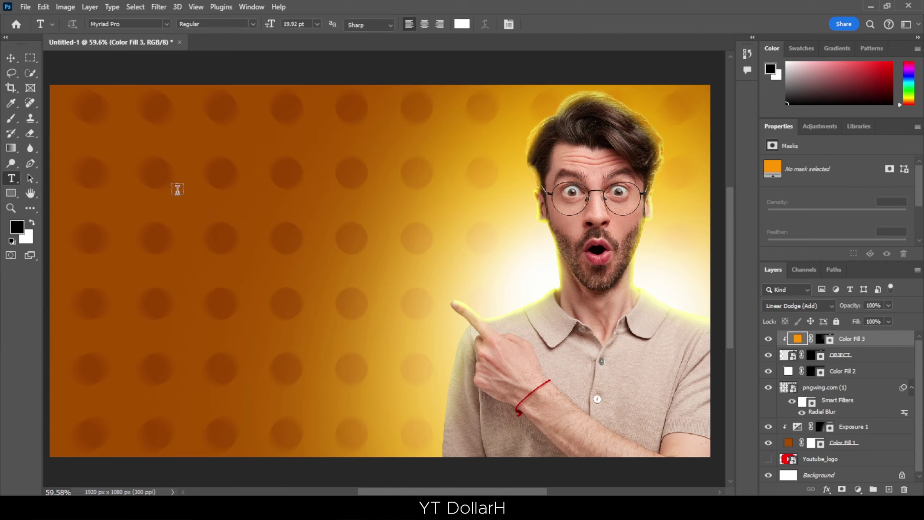
left_click(160, 169)
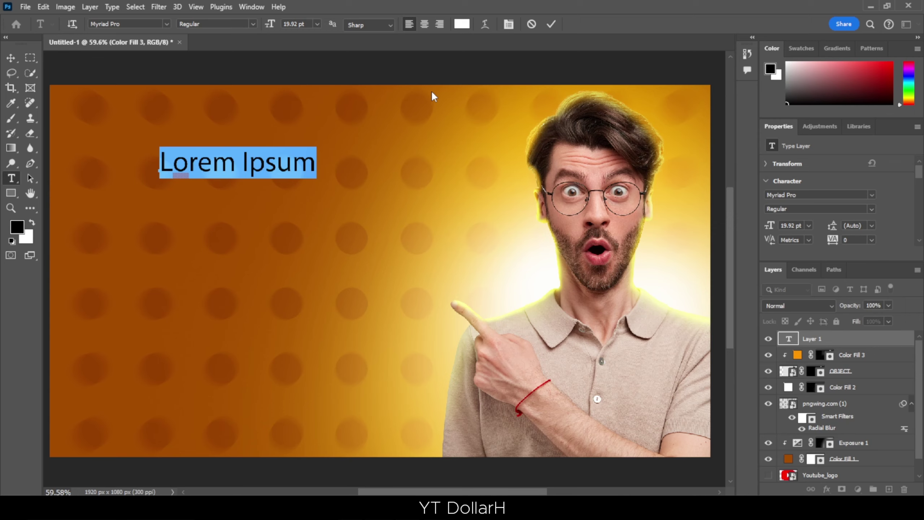
type("Glowing")
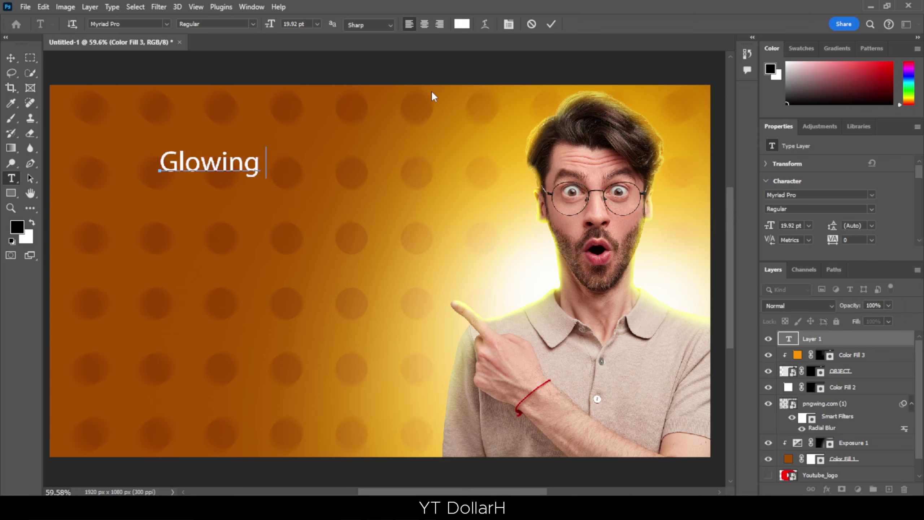
left_click(290, 150)
key("v")
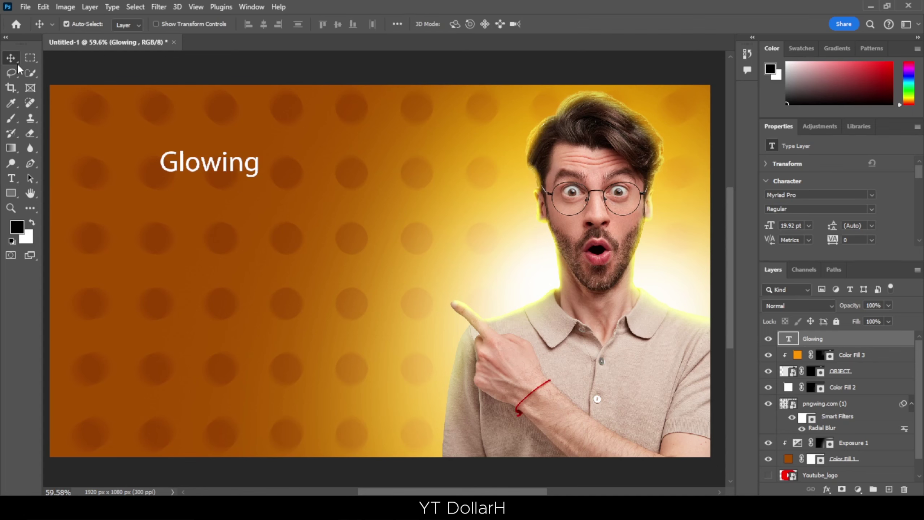
left_click_drag(223, 169, 234, 193)
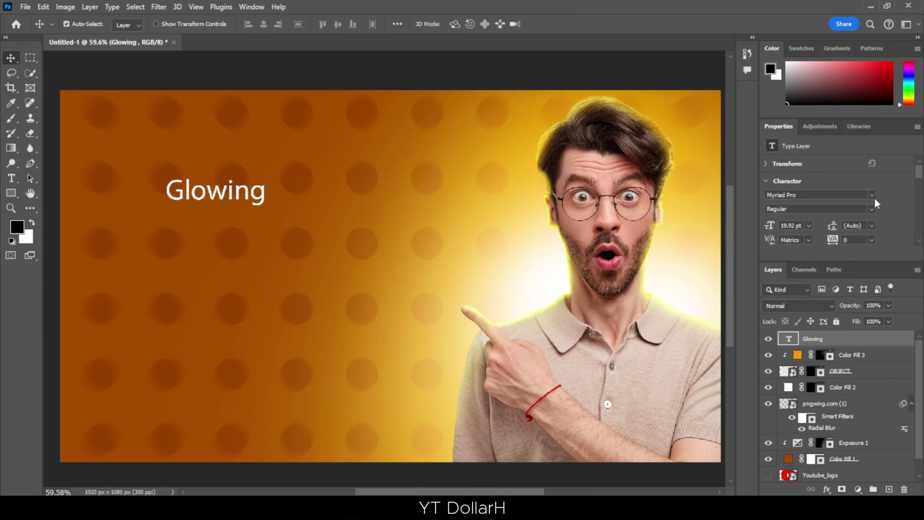
Set the font of the "Glowing" text to Metropolis Semi Bold.
left_click(871, 194)
scroll(861, 242, "up", 2)
left_click_drag(919, 289, 918, 269)
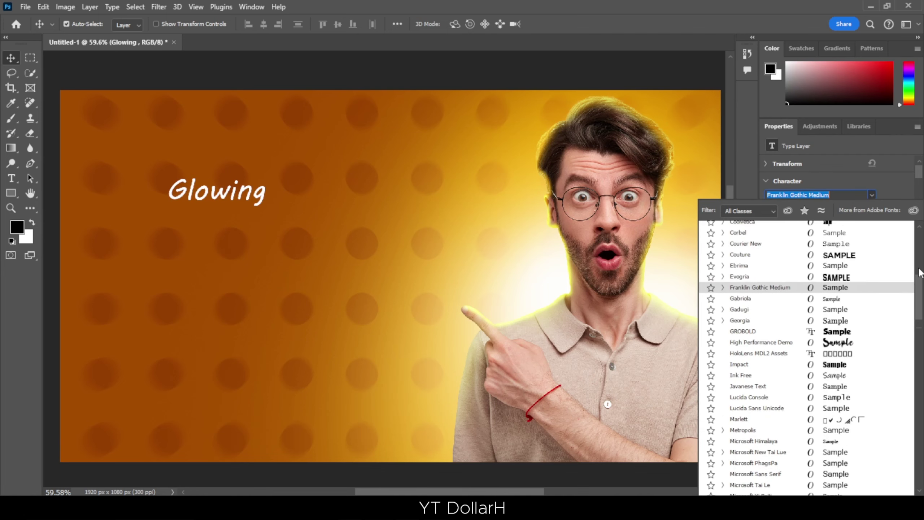
scroll(919, 273, "up", 10)
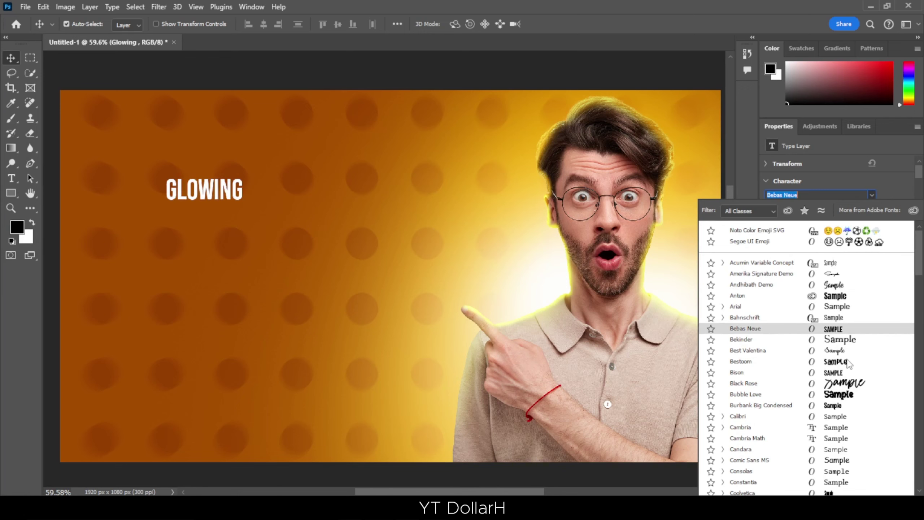
type("metr")
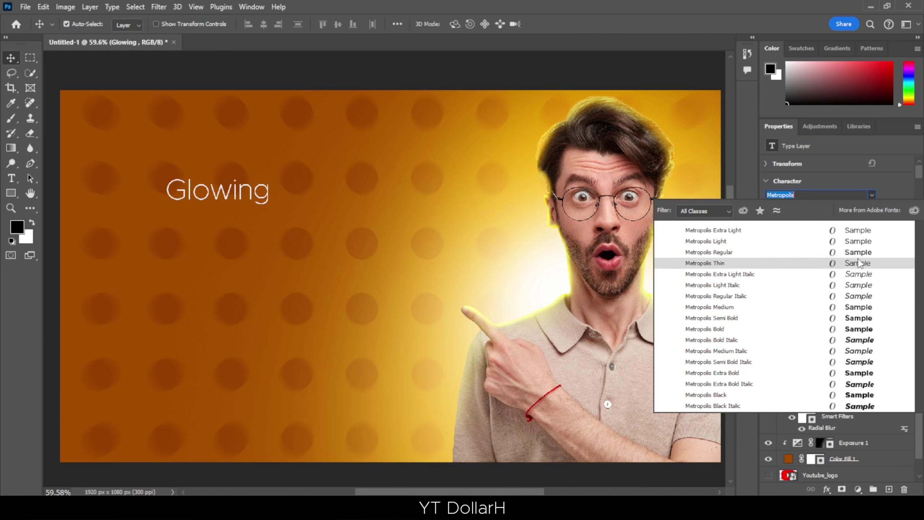
left_click(869, 317)
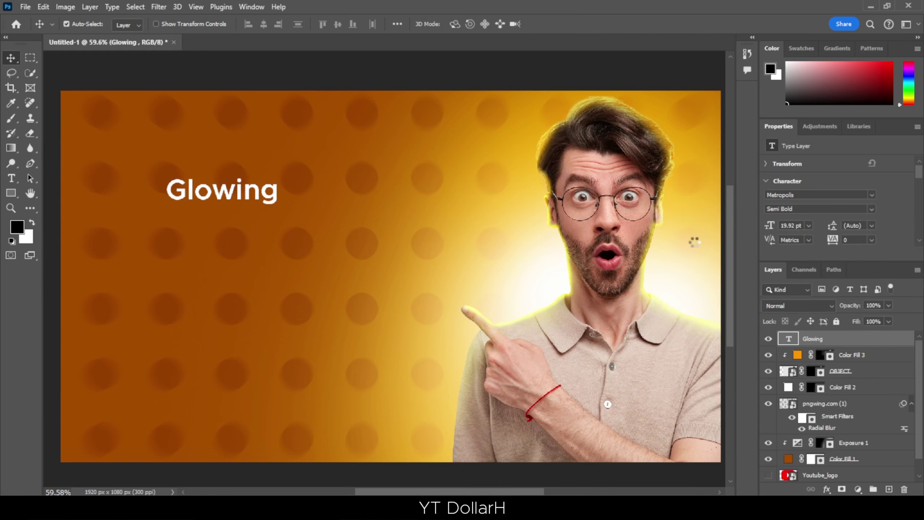
Change the "Glowing" text's font style to Bold and turn on All Caps.
left_click(872, 210)
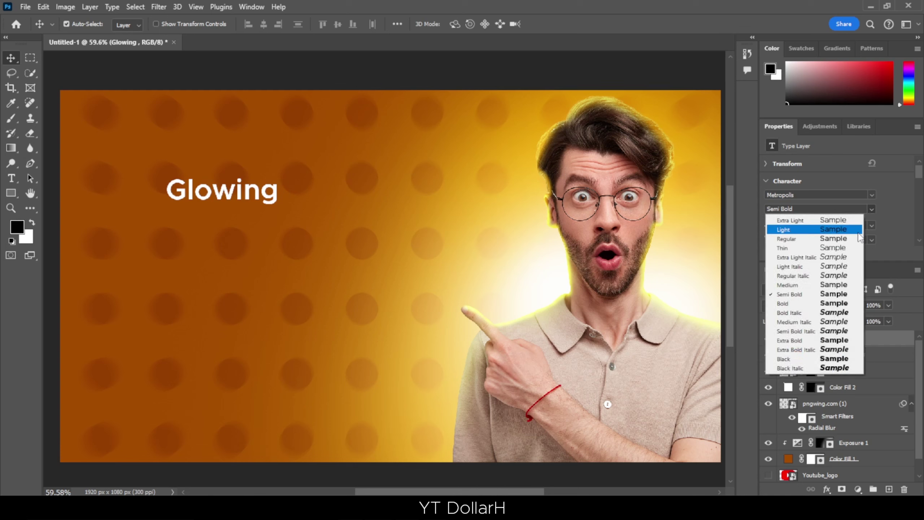
left_click(905, 236)
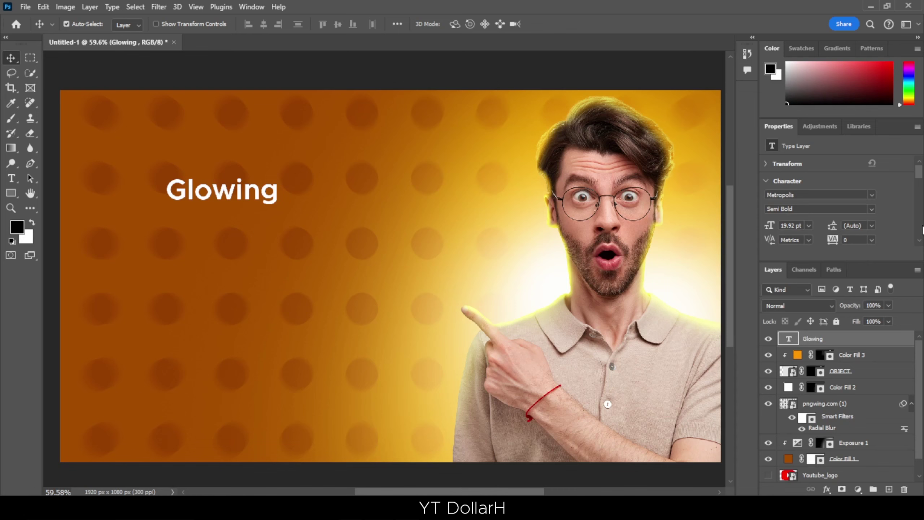
left_click(872, 211)
left_click(838, 304)
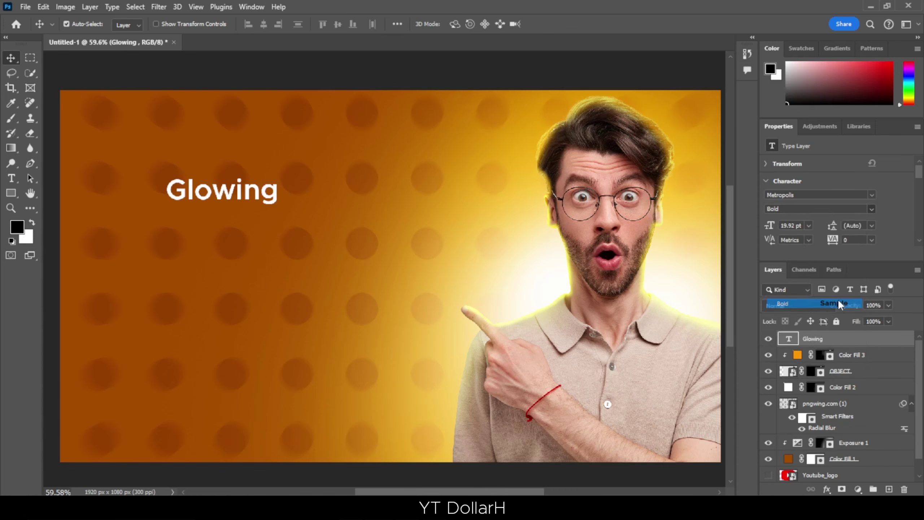
scroll(860, 233, "down", 5)
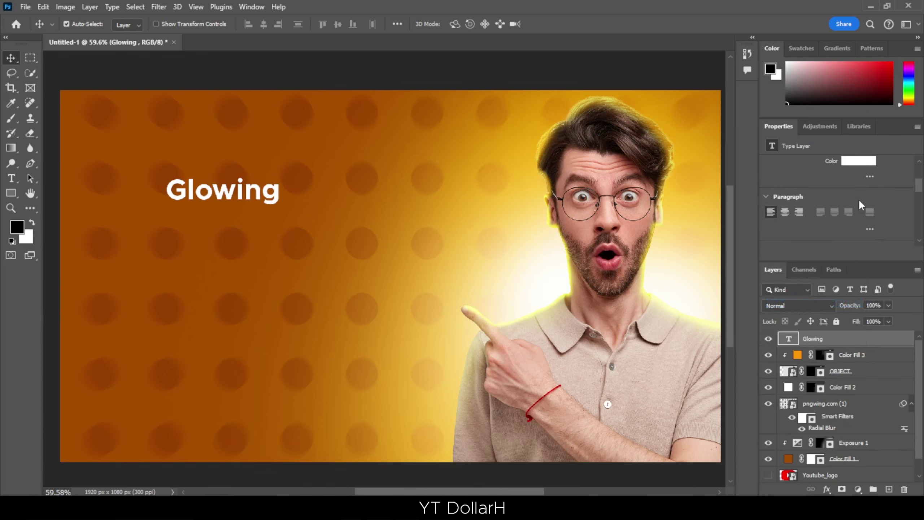
scroll(859, 199, "down", 3)
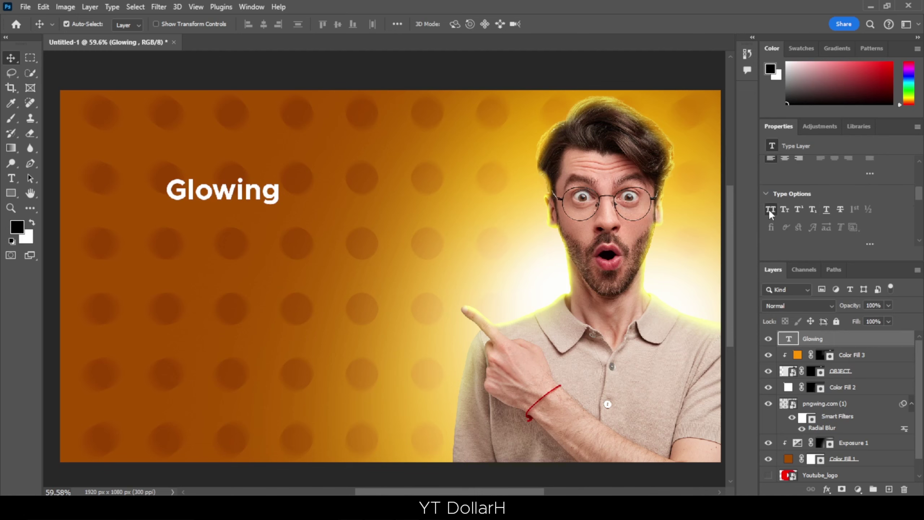
left_click(769, 211)
Scale the GLOWING text up proportionally until it spans the empty background beside the man's head.
key("ctrl+t")
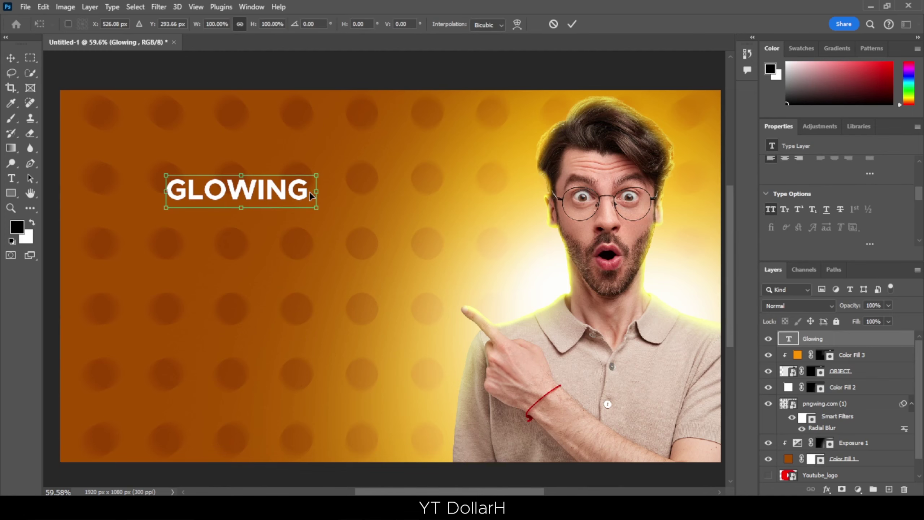
left_click_drag(315, 192, 401, 206)
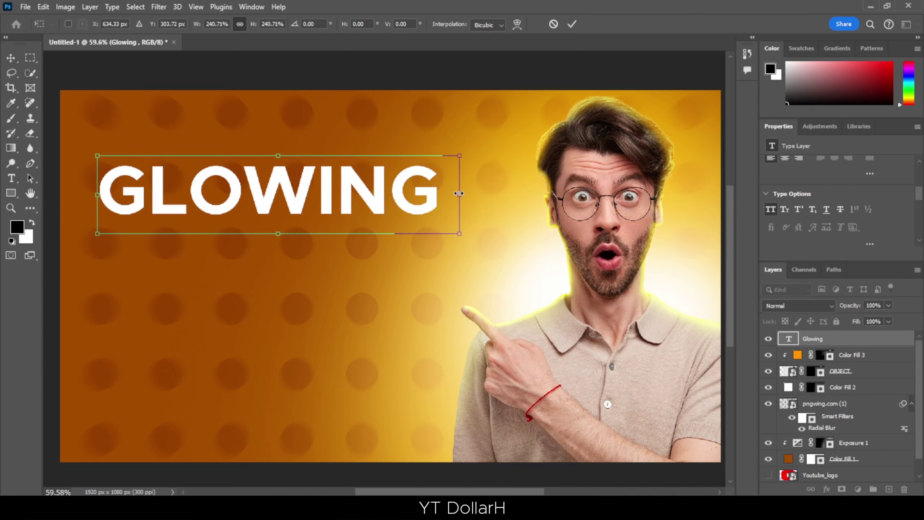
left_click_drag(459, 193, 507, 193)
key("Return")
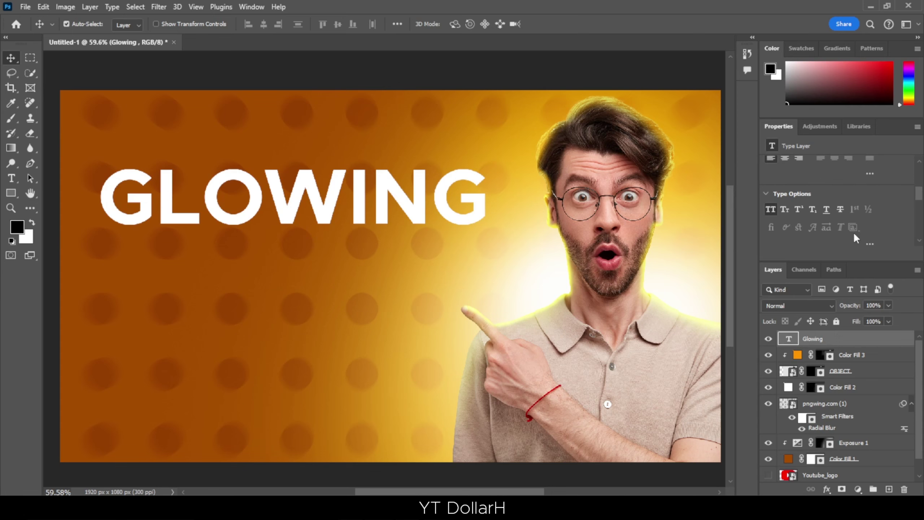
Tighten the letter spacing of the GLOWING text by setting its tracking to -25.
scroll(850, 221, "up", 5)
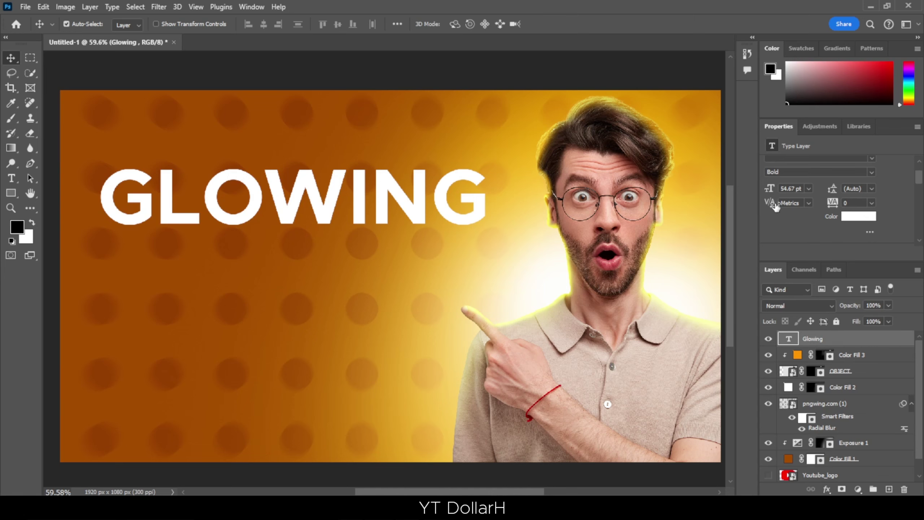
scroll(774, 206, "up", 2)
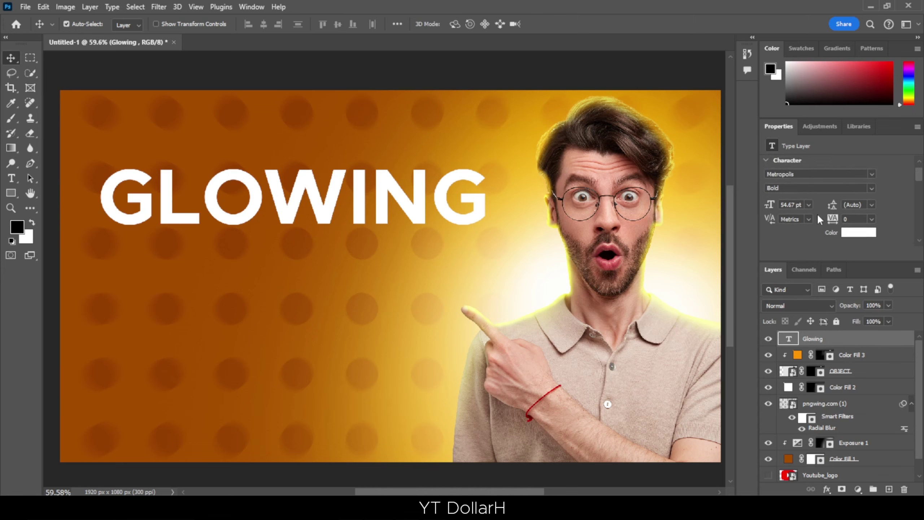
left_click(873, 219)
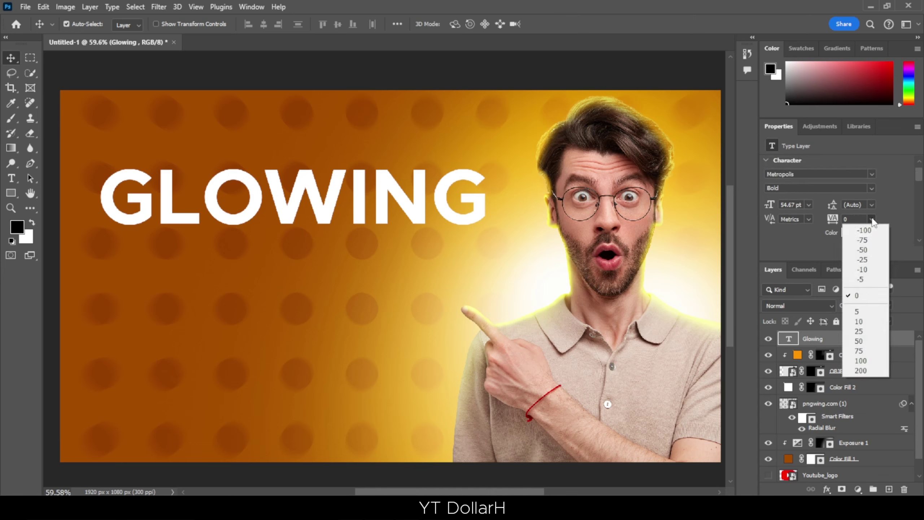
left_click(862, 269)
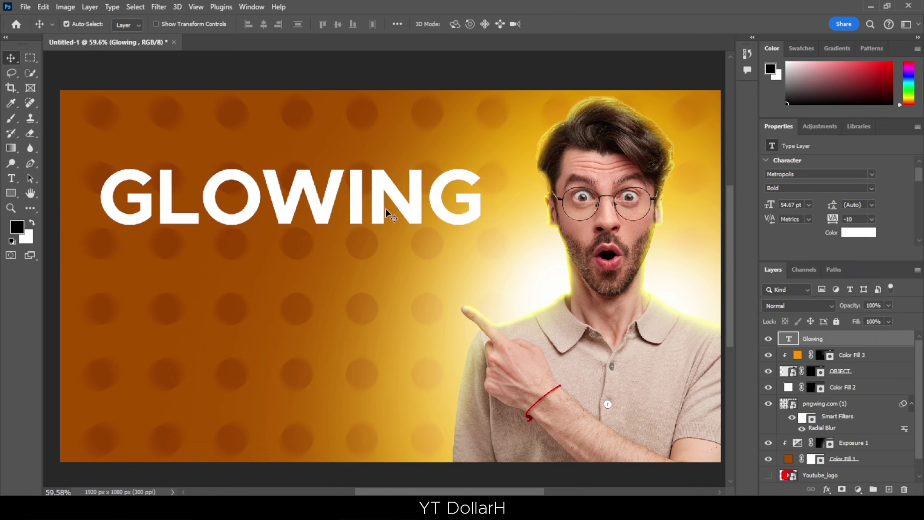
left_click(871, 220)
left_click(876, 261)
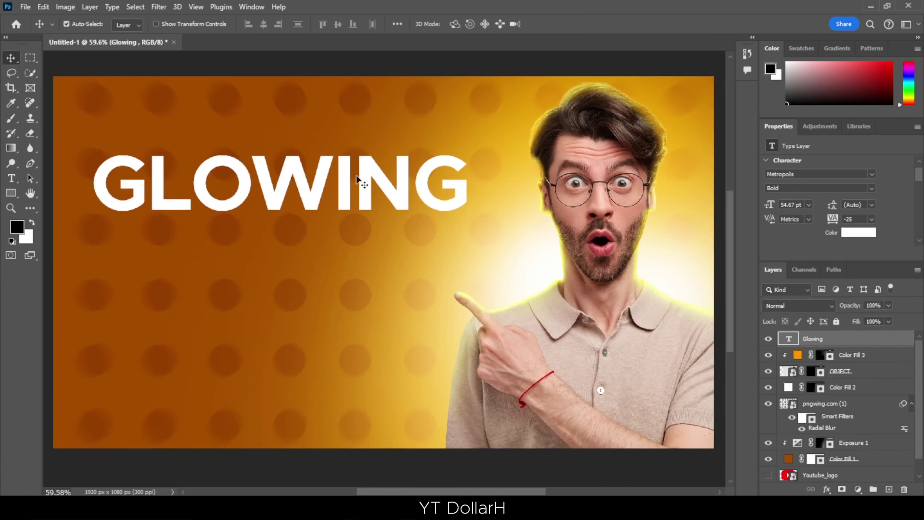
Duplicate the GLOWING text layer and place the copy straight below the original, keeping the same horizontal alignment.
left_click_drag(361, 181, 406, 192)
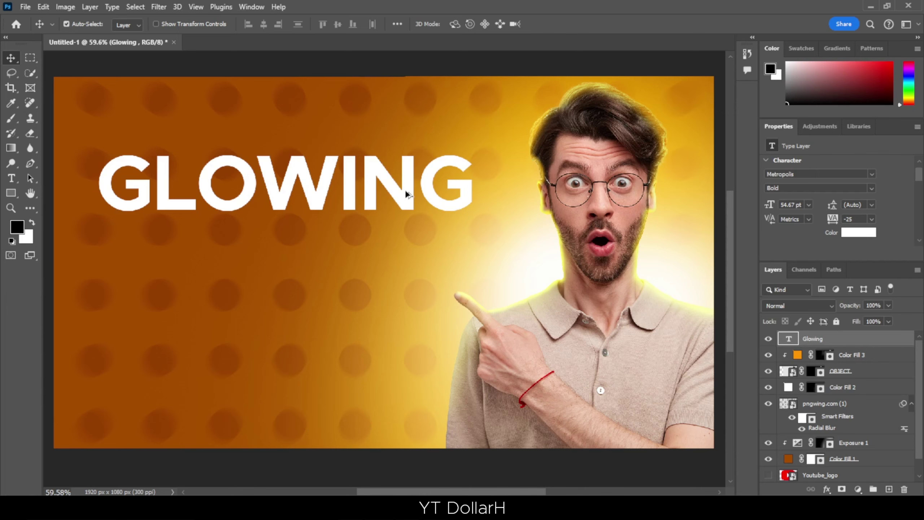
left_click_drag(405, 190, 407, 255)
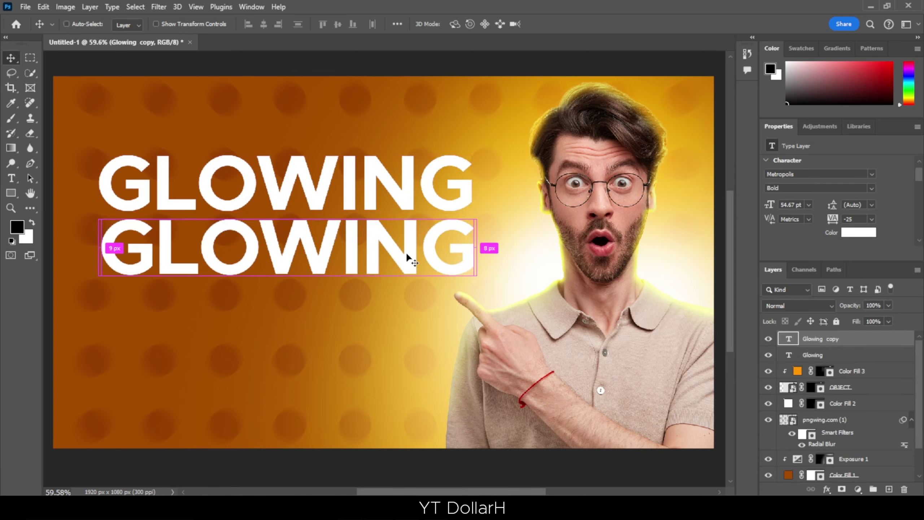
key("ctrl+z")
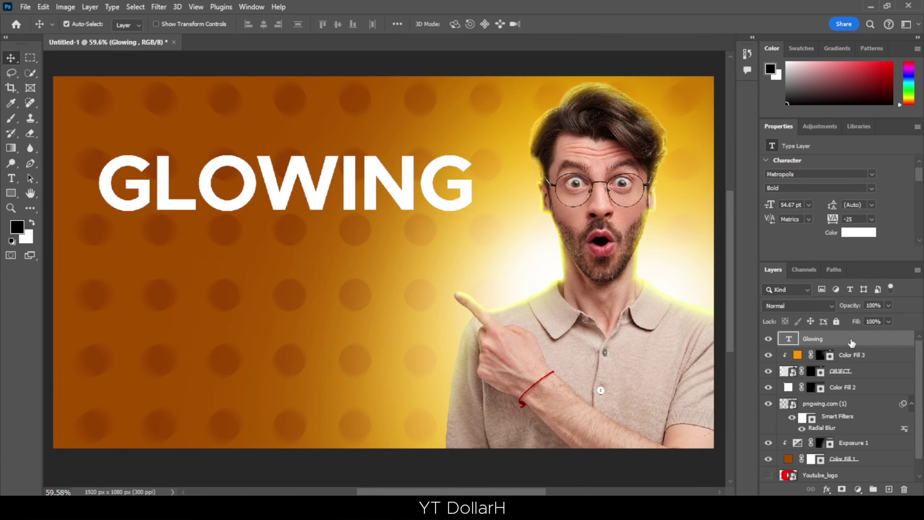
key("ctrl+j")
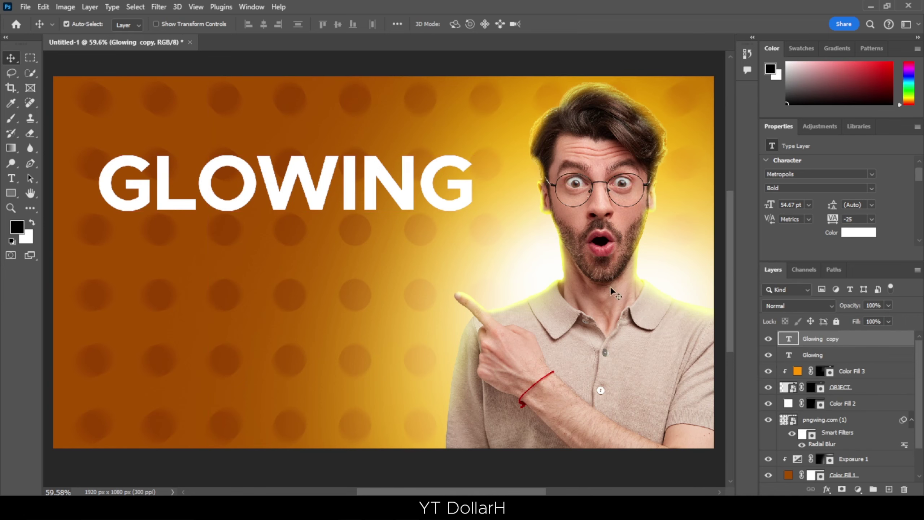
key("ctrl+t")
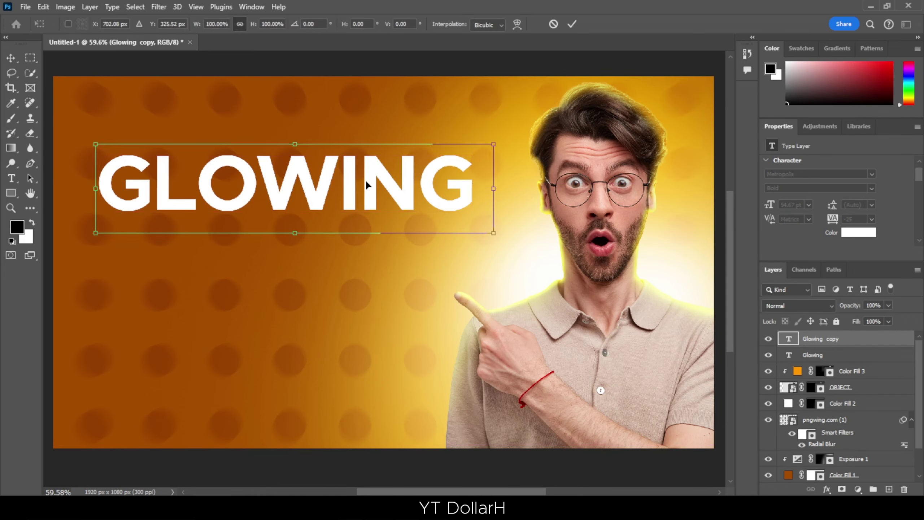
left_click_drag(367, 185, 367, 264)
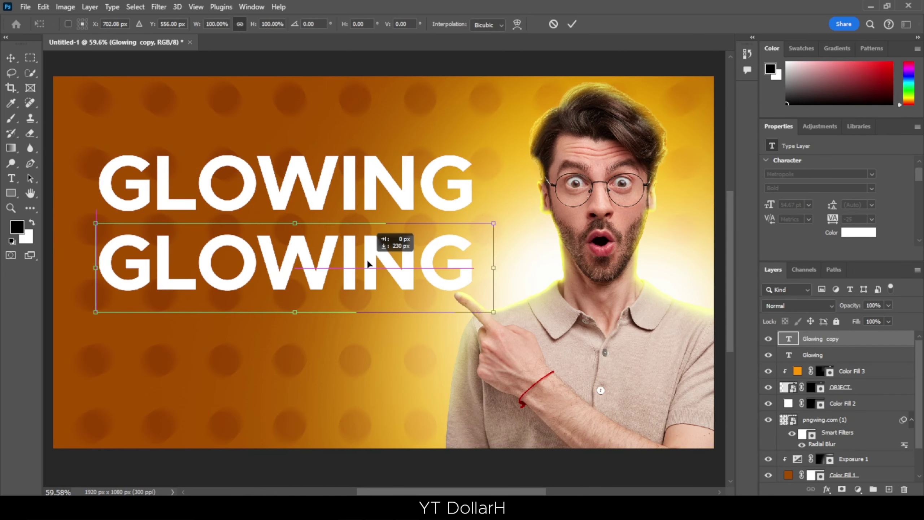
left_click(575, 27)
Replace the wording of the lower GLOWING copy with "THUMBNAIL" and commit the text.
left_click_drag(422, 251, 431, 246)
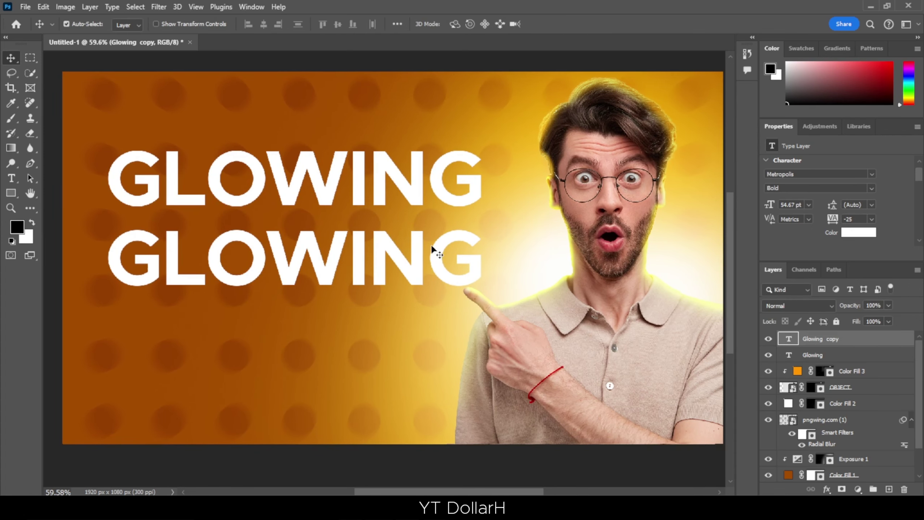
key("t")
left_click(439, 249)
key("ctrl+a")
key("BackSpace")
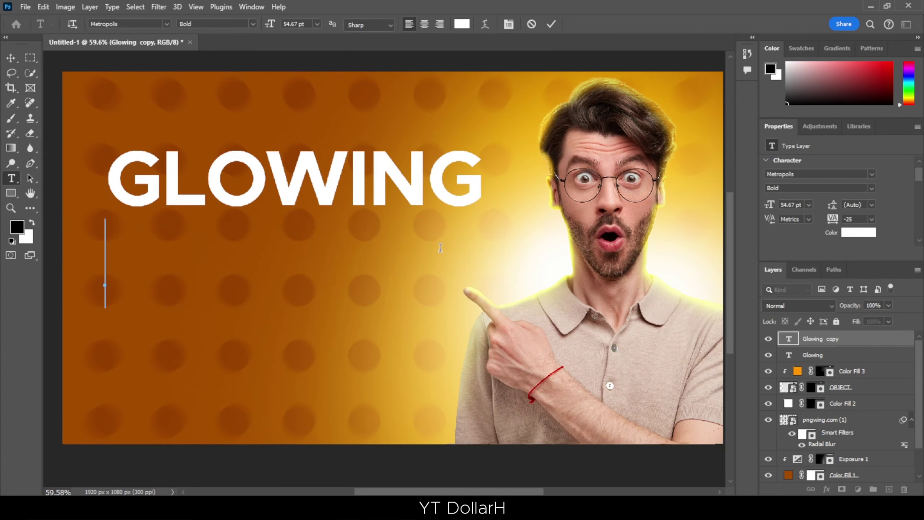
type("THUMBNAIL")
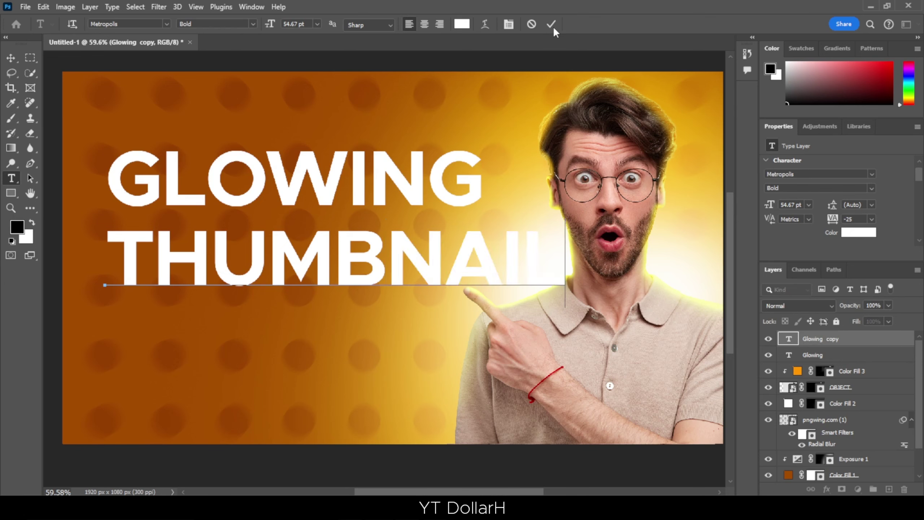
left_click(551, 24)
Scale the THUMBNAIL text down proportionally to about 83% to roughly match GLOWING's width, and set its font style to Medium.
key("ctrl+t")
left_click_drag(566, 310, 493, 275)
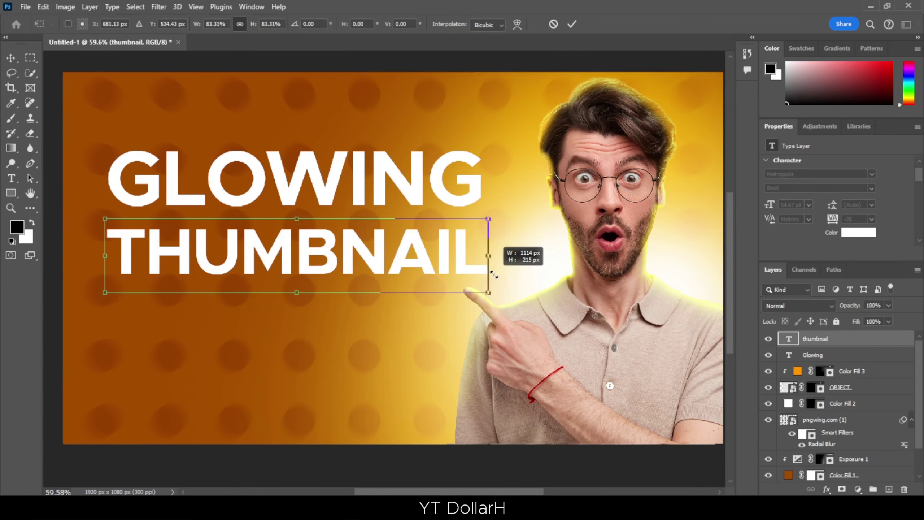
left_click(571, 24)
left_click(871, 192)
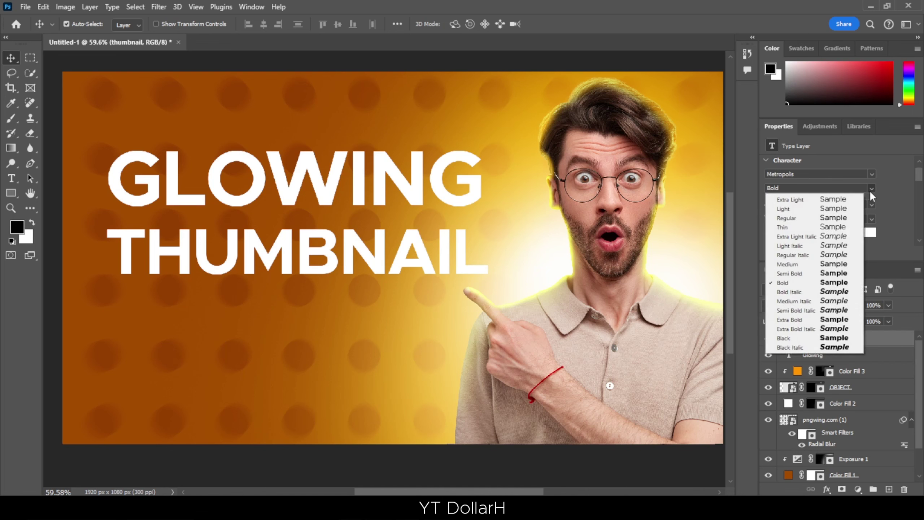
left_click(853, 264)
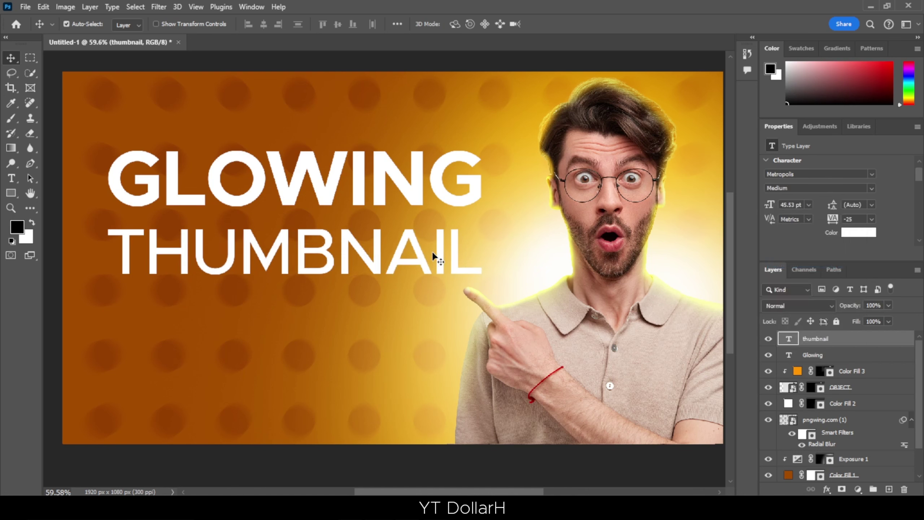
Move the THUMBNAIL text up close beneath GLOWING, scale it to about 101%, and nudge it slightly down to leave a small gap.
left_click_drag(434, 251, 481, 240)
key("ctrl+t")
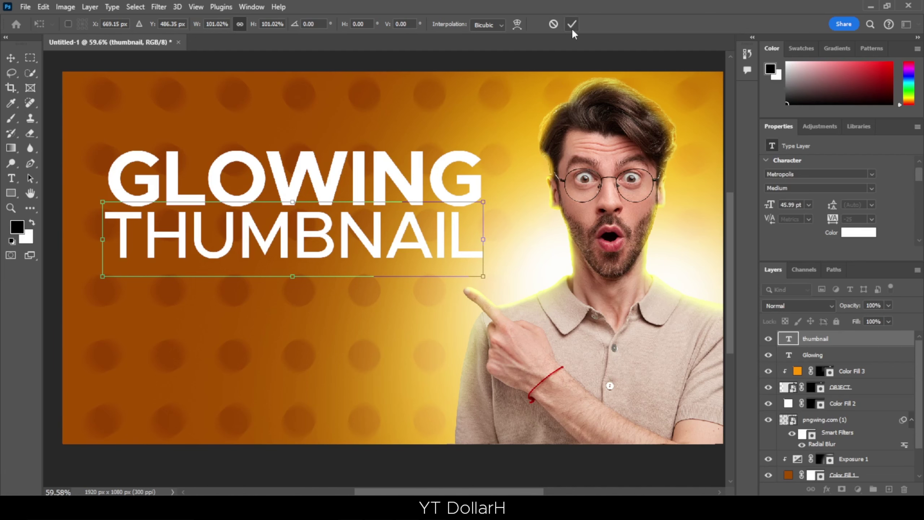
left_click(572, 24)
key("Down")
key("Down")
key("Down")
key("Down")
key("Down")
key("Down")
key("Down")
key("Down")
key("Down")
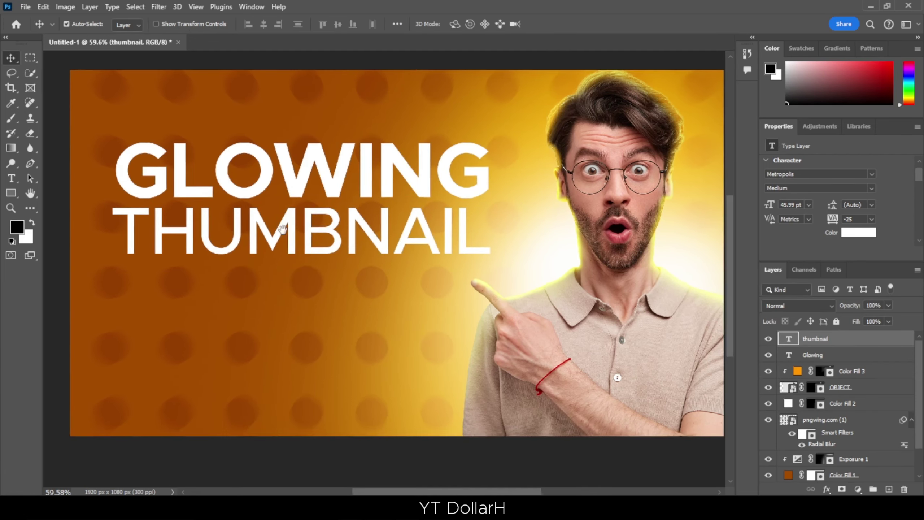
Shift the thumbnail and Glowing text layers together slightly down and left, and skew them vertically by about -2.63° so they rise toward the man.
left_click(848, 355)
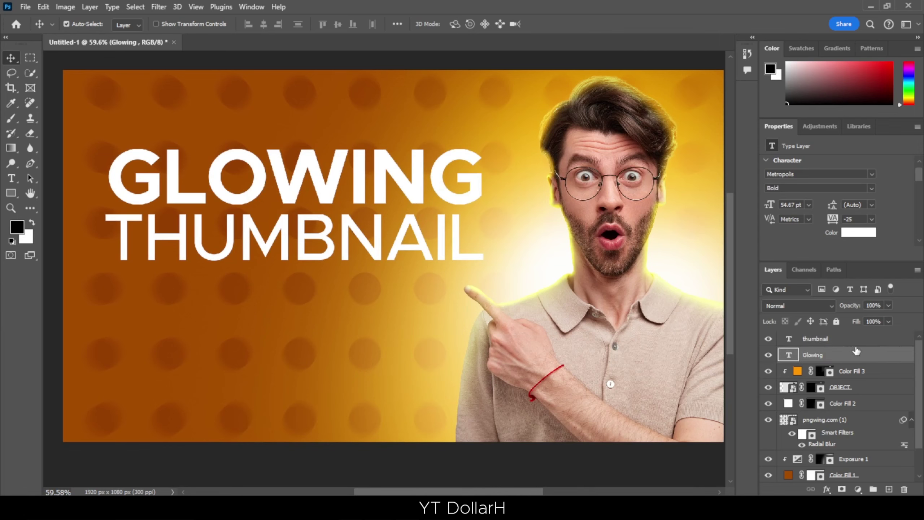
left_click(861, 340, "shift")
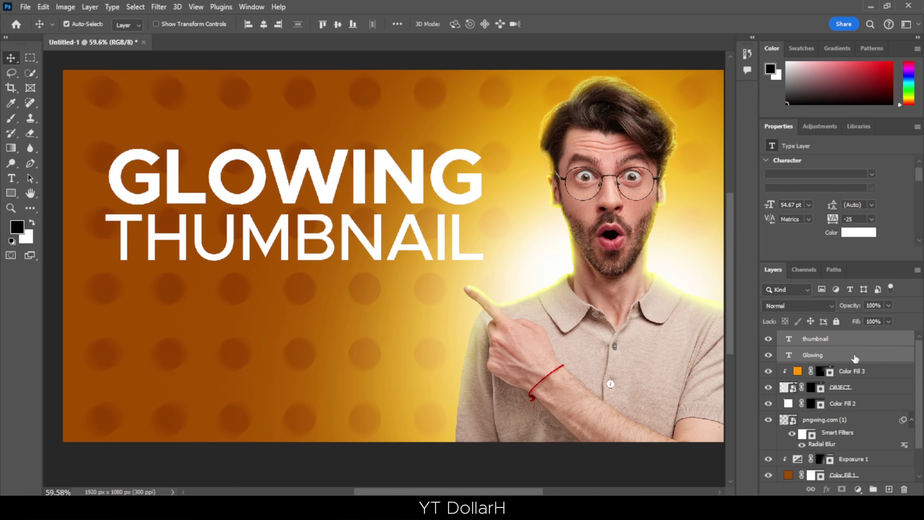
key("ctrl+t")
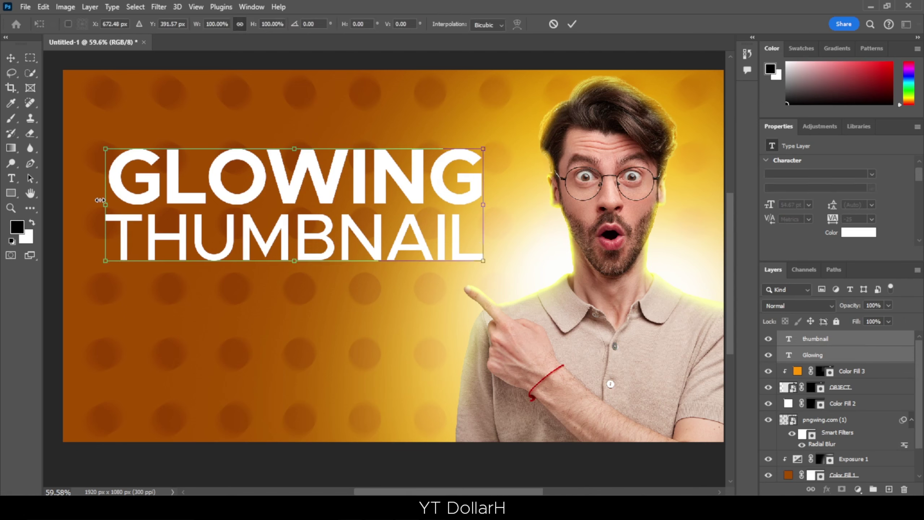
key("ctrl+y")
left_click_drag(322, 187, 316, 194)
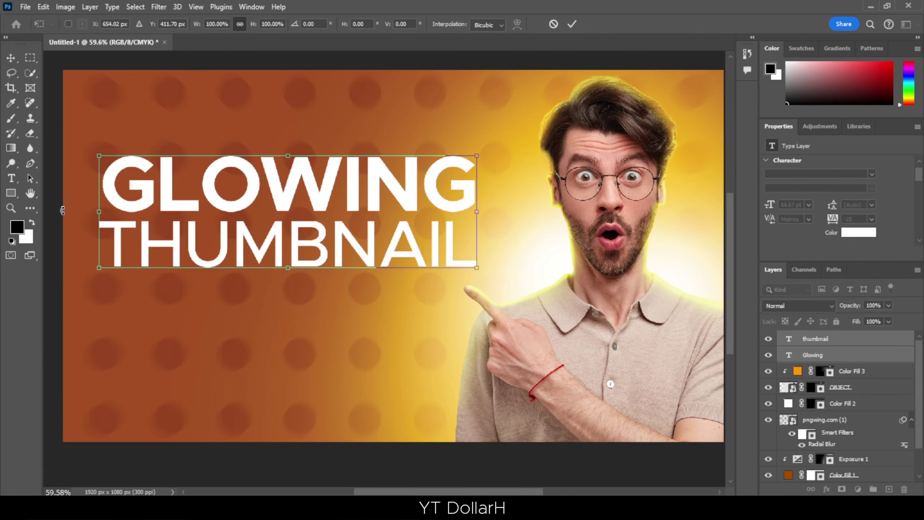
left_click_drag(97, 214, 97, 232)
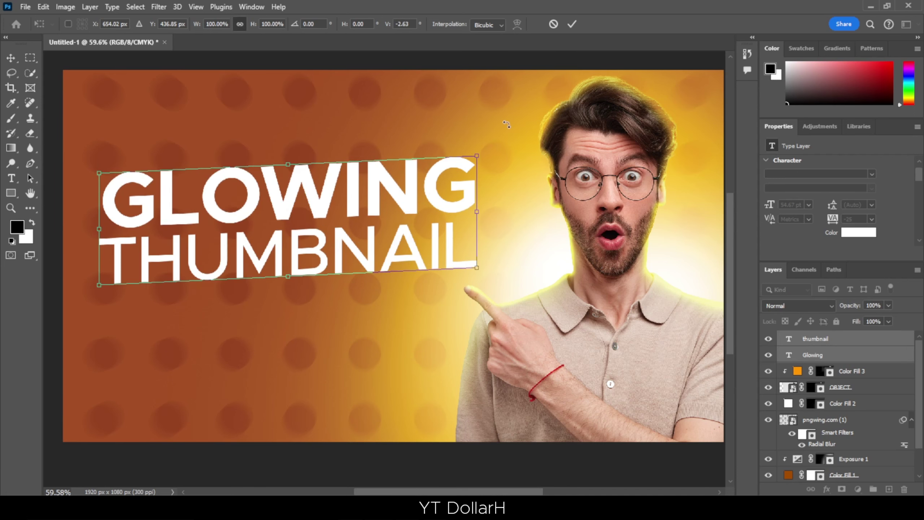
left_click(571, 24)
Move the Glowing text layer above the thumbnail text layer in the layer stack.
left_click_drag(399, 197, 399, 217)
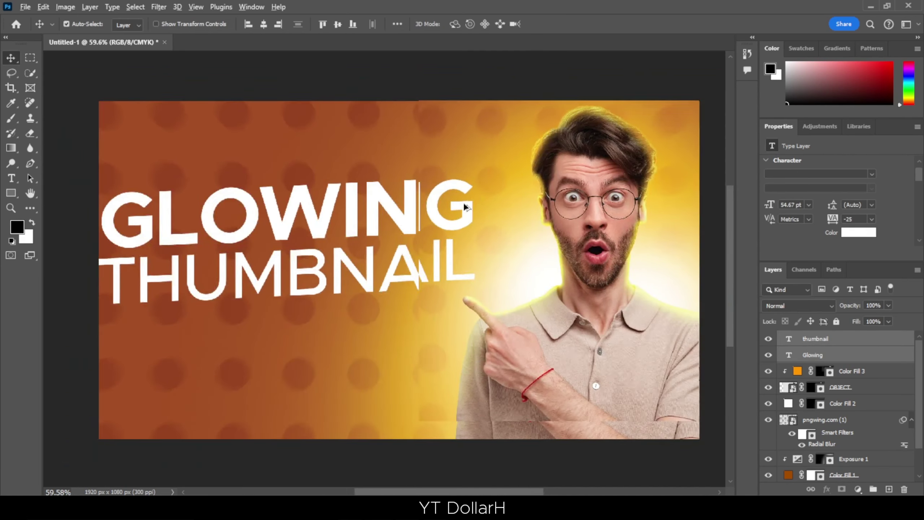
scroll(454, 200, "up", 1)
scroll(456, 198, "down", 1)
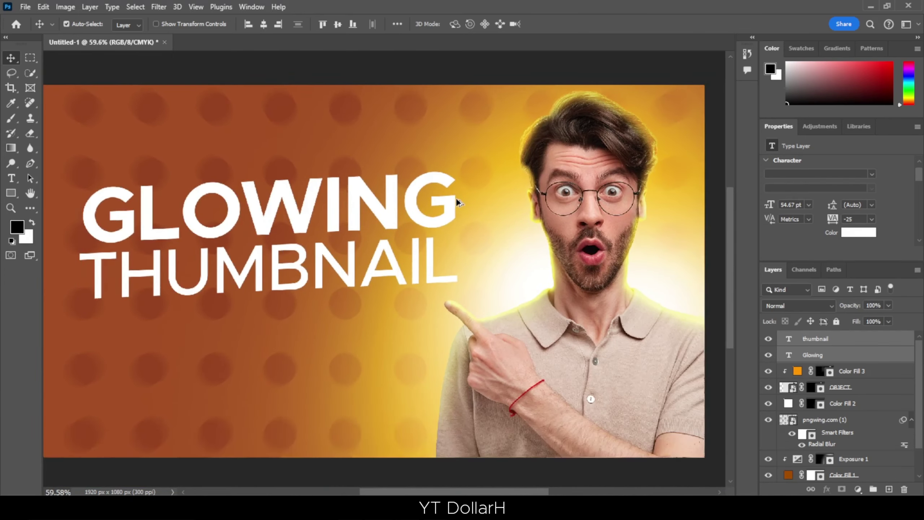
left_click_drag(456, 198, 469, 193)
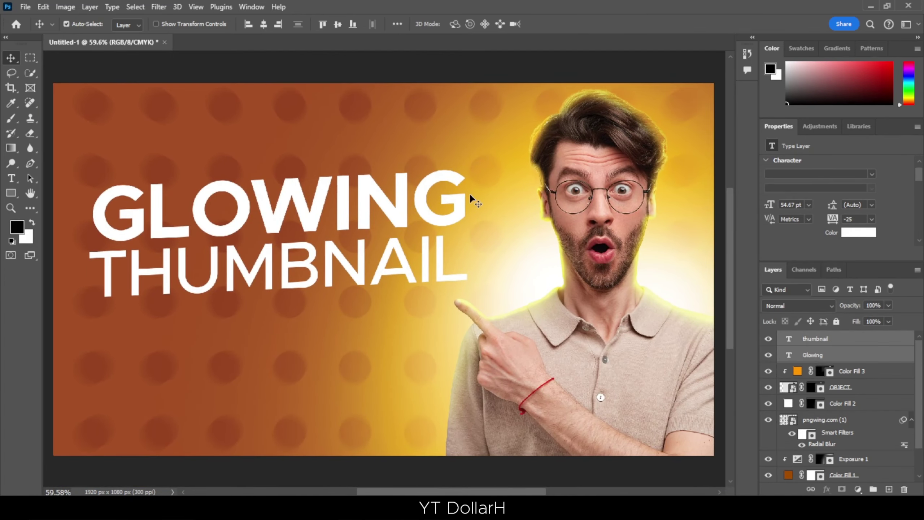
left_click(888, 353)
left_click_drag(887, 338, 887, 338)
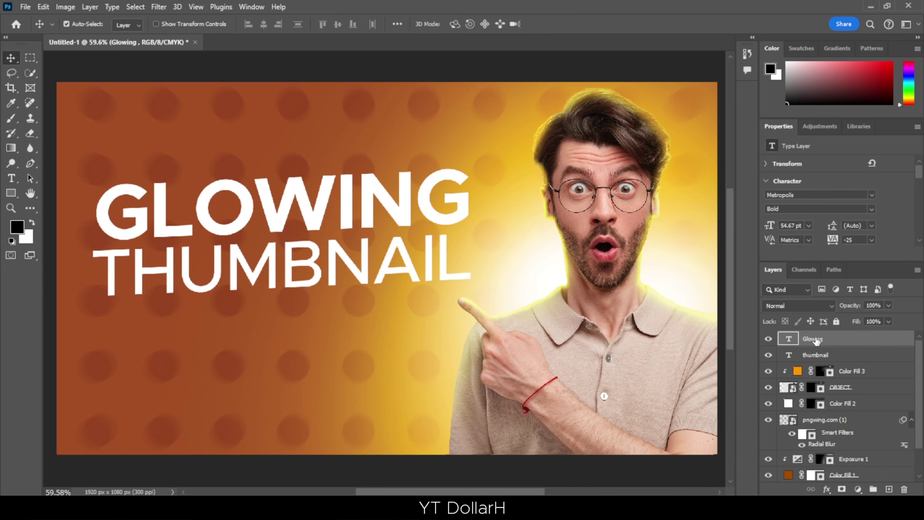
Open the Layer Style settings of the Glowing layer and move the dialog clear of the title text.
double_click(894, 345)
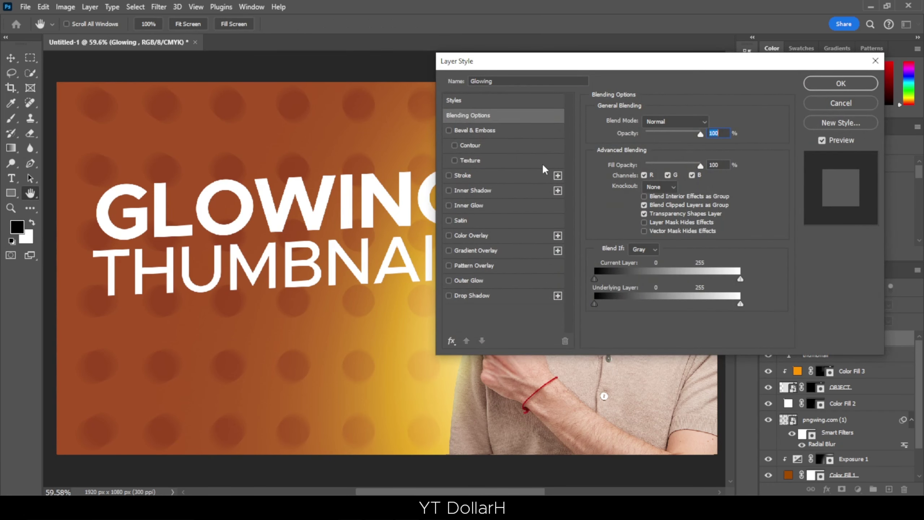
left_click_drag(514, 68, 526, 91)
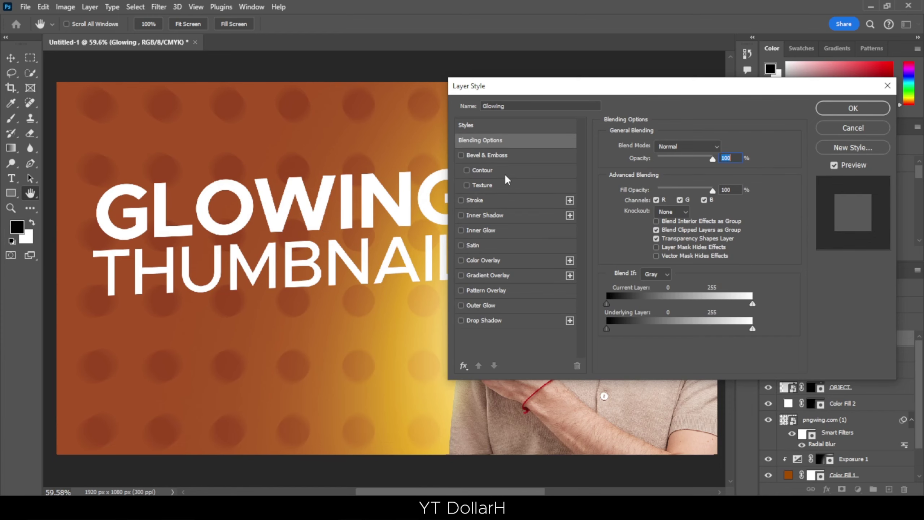
left_click_drag(544, 92, 603, 115)
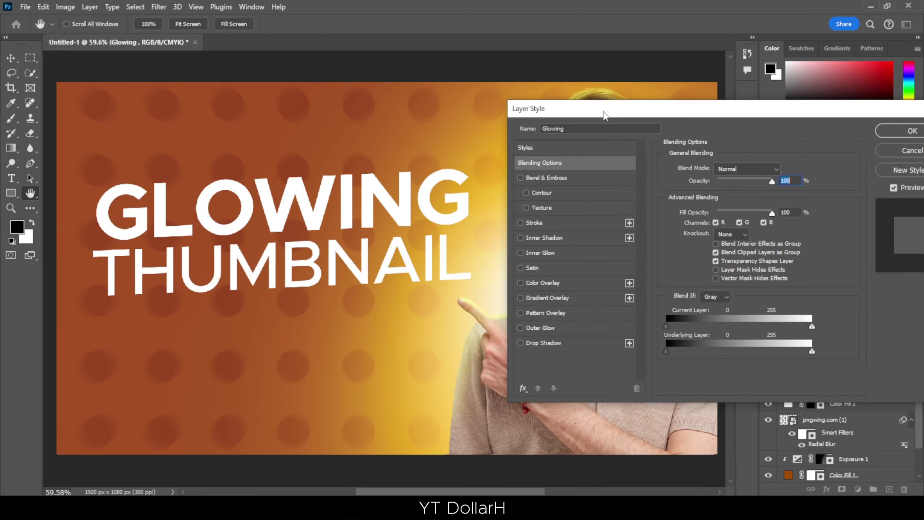
Try a thick black stroke positioned outside the GLOWING text, and turn the stroke effect off again.
left_click(547, 222)
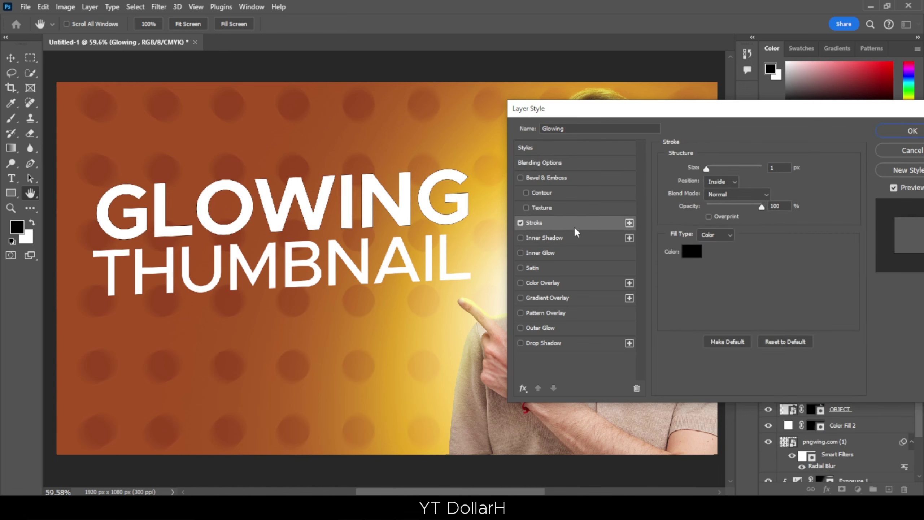
mouse_move(706, 169)
left_mouse_down()
mouse_move(724, 170)
mouse_move(714, 170)
left_mouse_up()
left_click(721, 181)
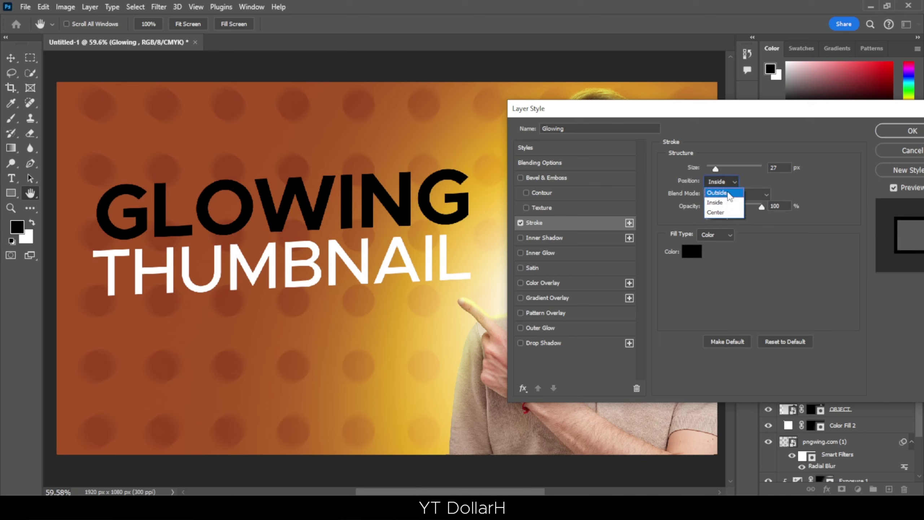
left_click(726, 192)
left_click_drag(713, 170, 719, 169)
left_click(524, 226)
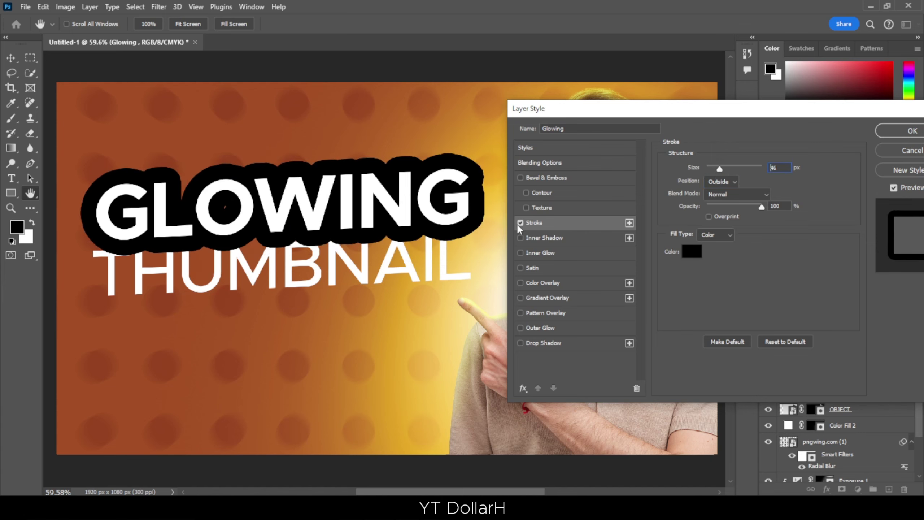
left_click(520, 223)
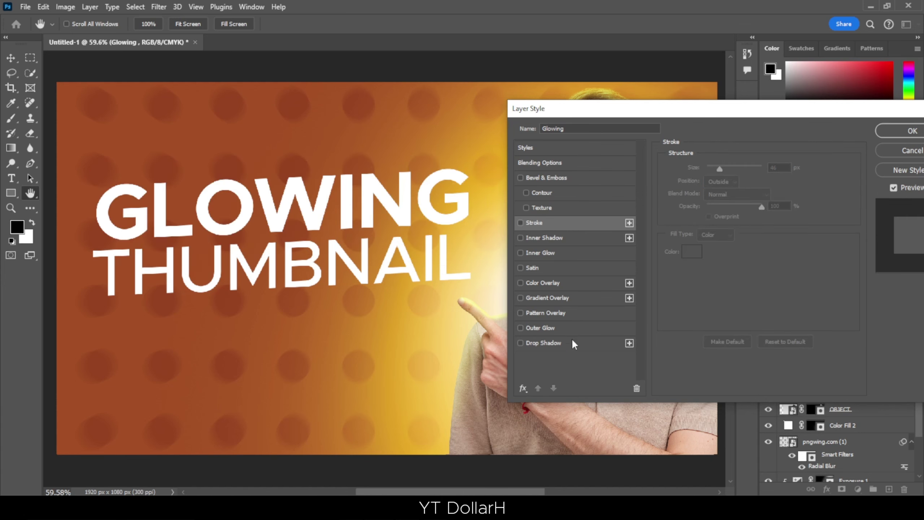
Try a red ff0000 outer glow on the GLOWING text with Linear Dodge (Add), 74% opacity and 250 px size, and turn it off again.
left_click(550, 329)
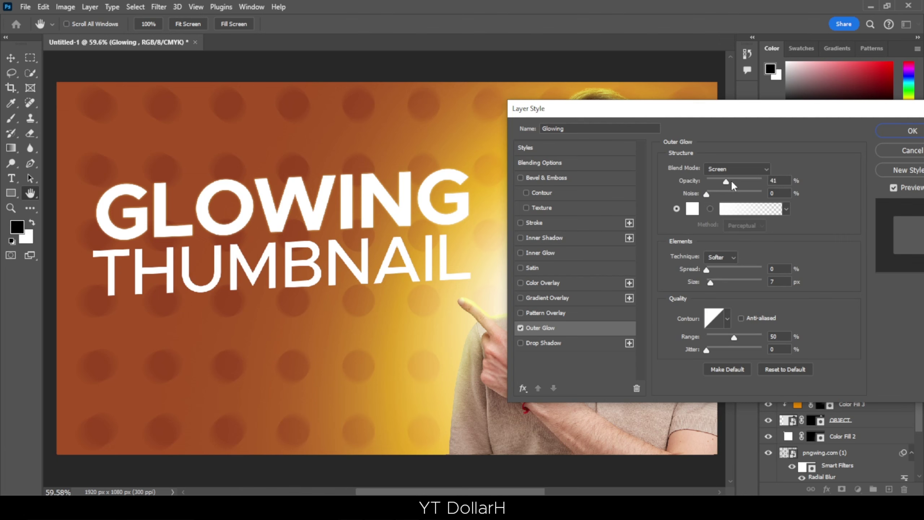
left_click_drag(731, 179, 747, 180)
left_click(746, 168)
left_click(739, 295)
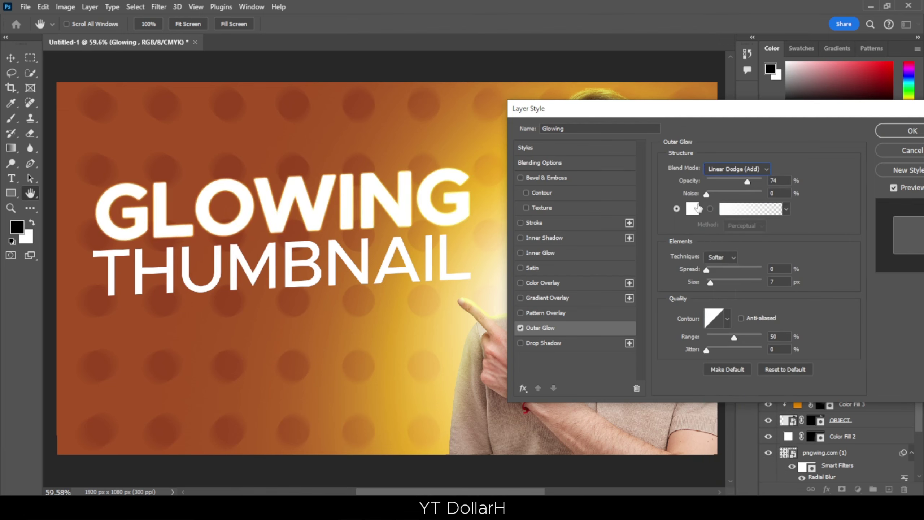
left_click(693, 208)
type("ff0000")
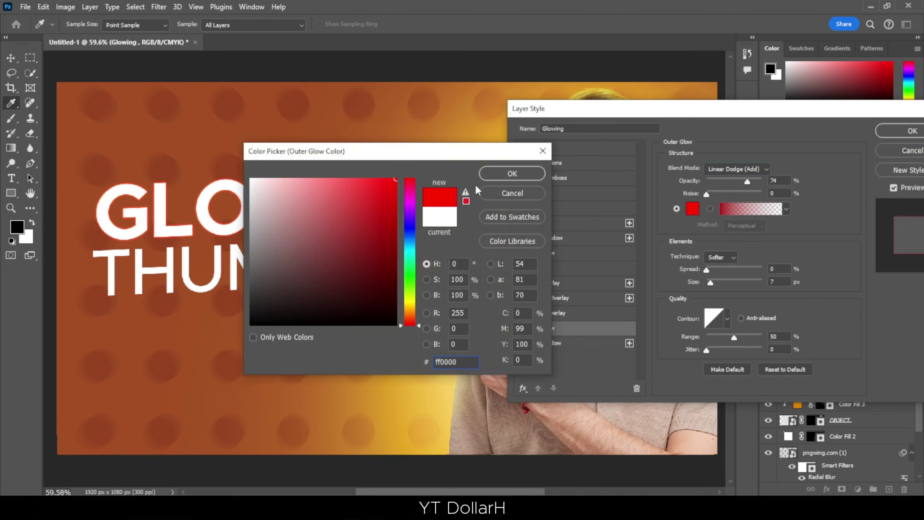
left_click(484, 177)
left_click_drag(710, 282, 761, 280)
left_click_drag(673, 109, 686, 135)
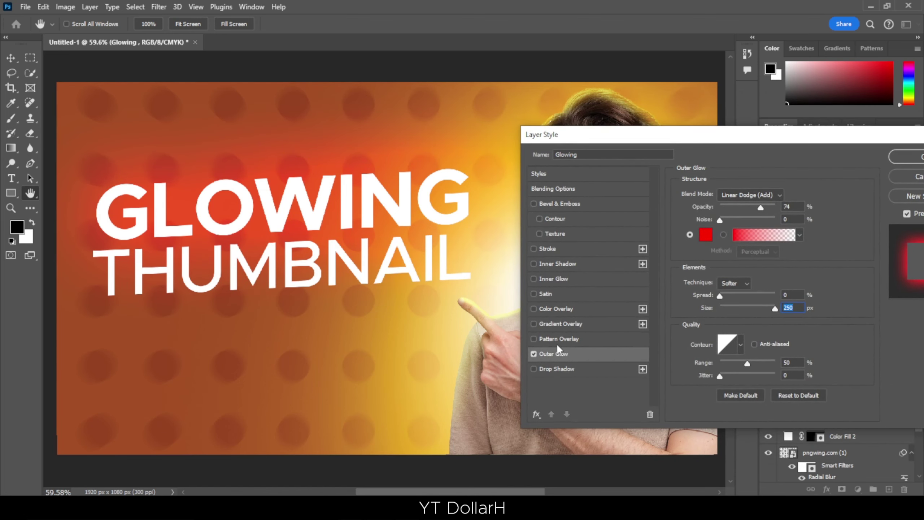
left_click(533, 354)
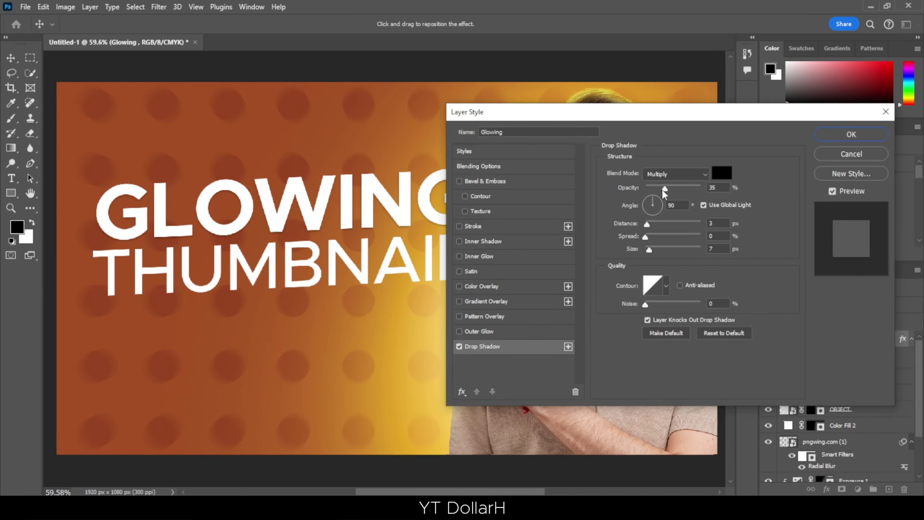
Give the GLOWING text a hard drop shadow with 100% opacity and 0 px size, shifted slightly below the letters.
left_click_drag(668, 189, 700, 188)
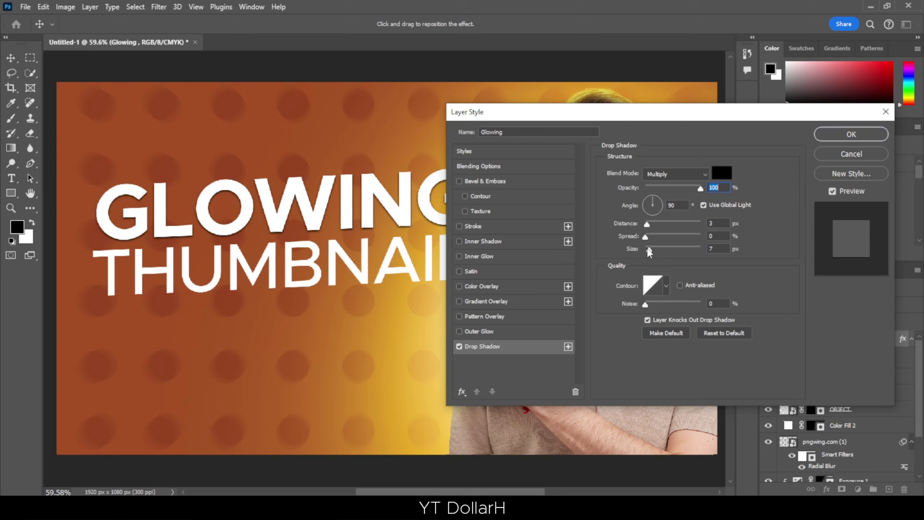
left_click_drag(649, 250, 645, 249)
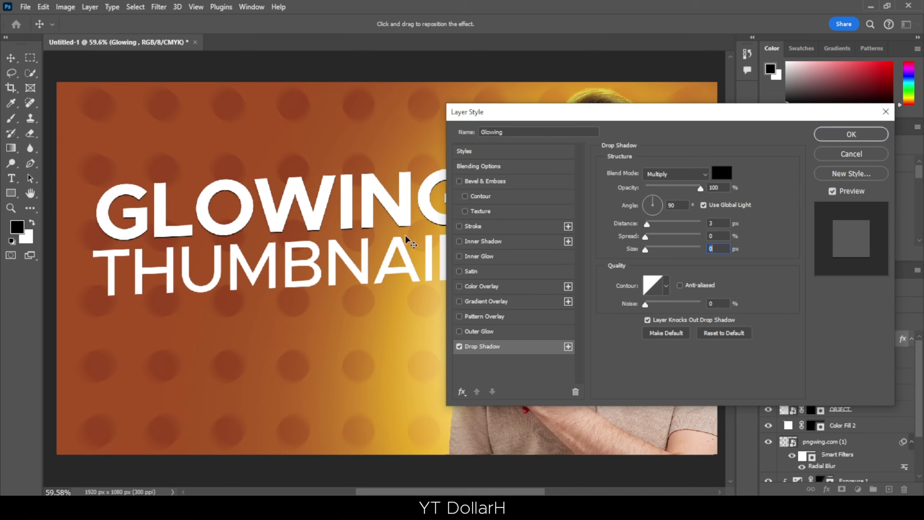
left_click_drag(400, 226, 400, 228)
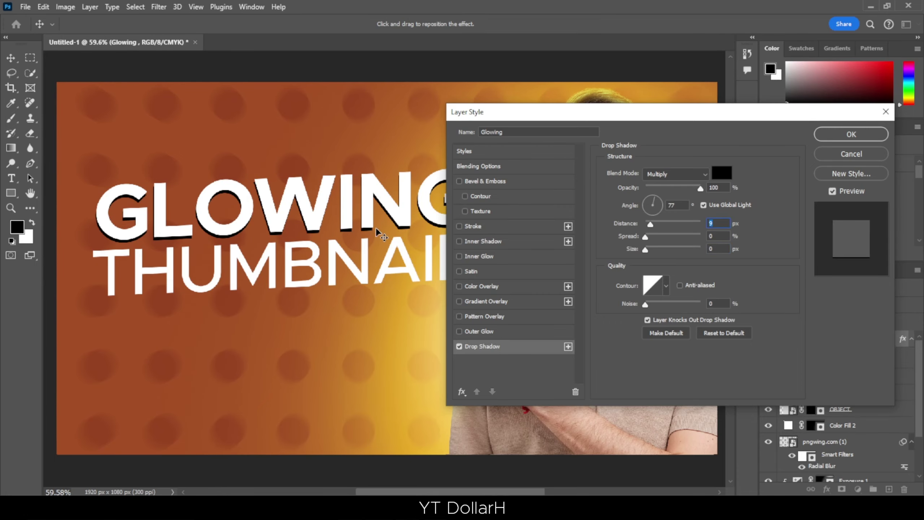
Change the drop shadow colour of the GLOWING text to a golden yellow-orange and apply the layer style.
left_click(721, 172)
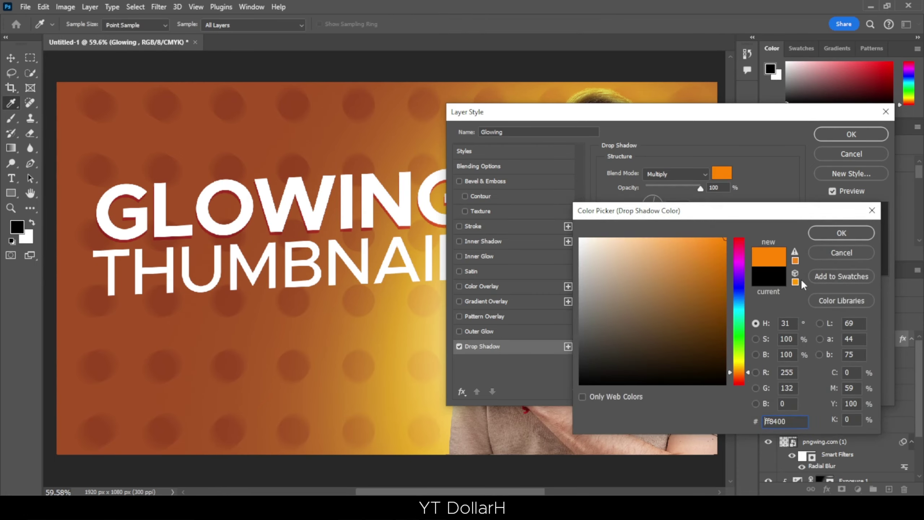
left_click(738, 366)
left_click(839, 234)
left_click(851, 134)
Copy the layer style of the Glowing layer and paste it onto the thumbnail text layer.
left_click(456, 259)
left_click(822, 339)
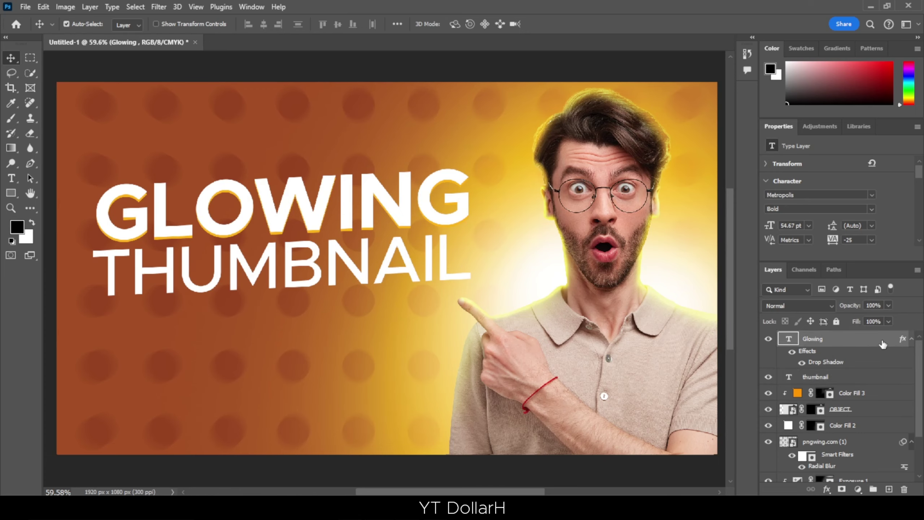
right_click(880, 342)
left_click(800, 407)
right_click(876, 376)
left_click(801, 416)
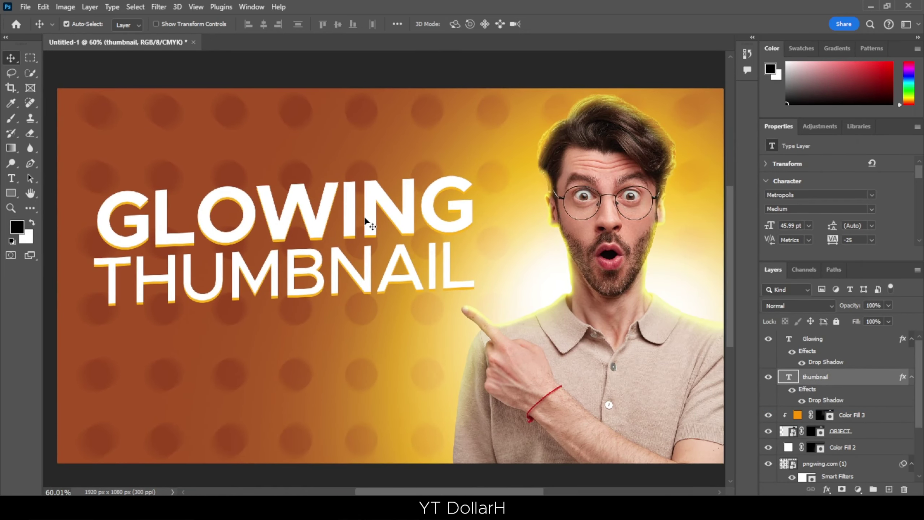
Duplicate the Glowing text layer and delete the drop shadow effect from the copy.
left_click(366, 218)
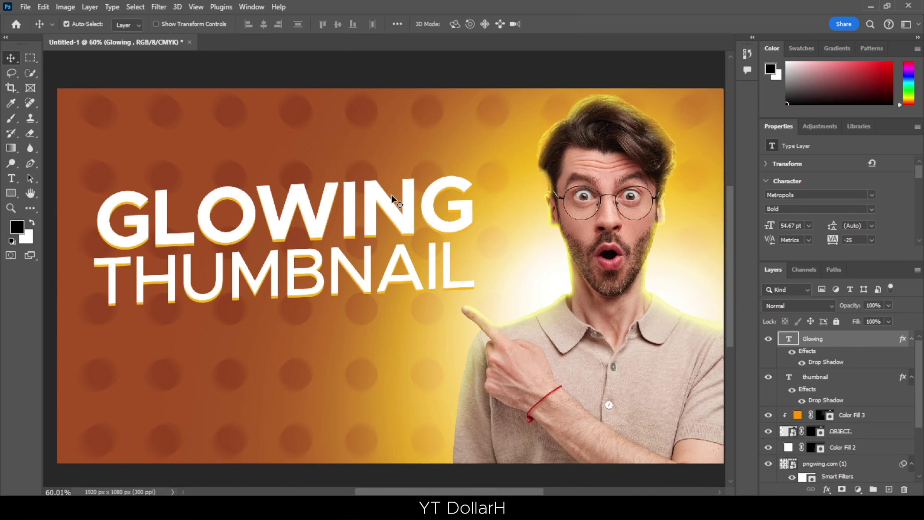
left_click_drag(393, 198, 393, 200)
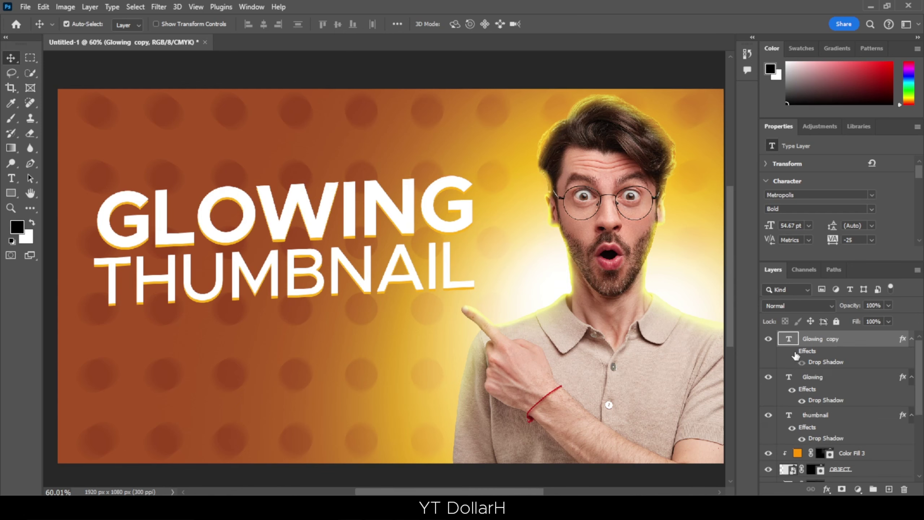
left_click(808, 378)
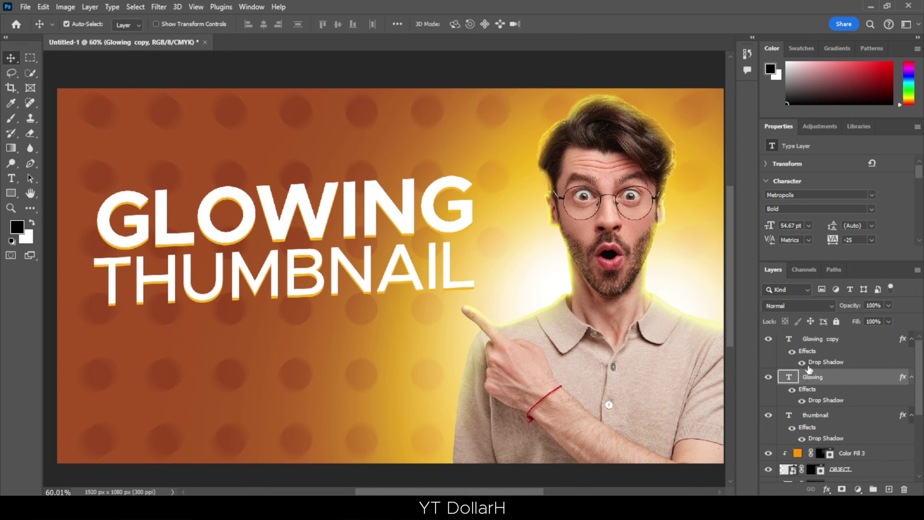
left_click(807, 356)
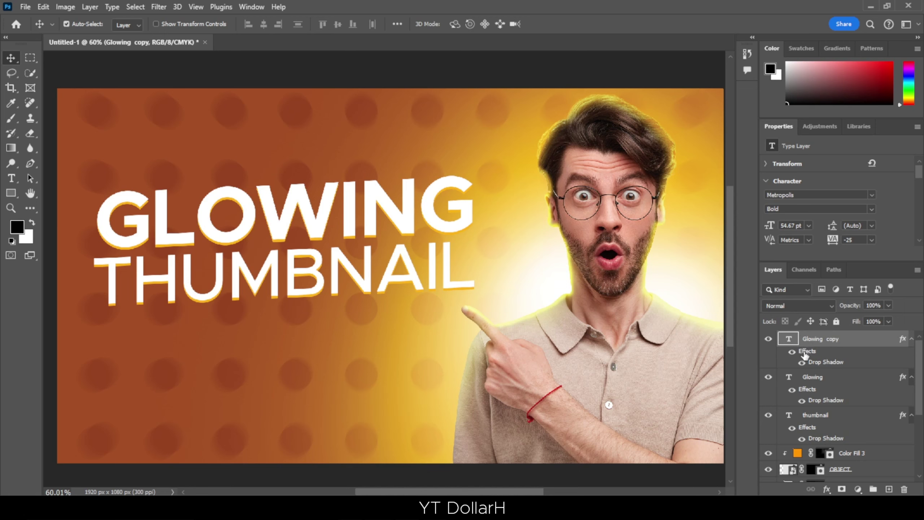
left_click_drag(805, 355, 905, 490)
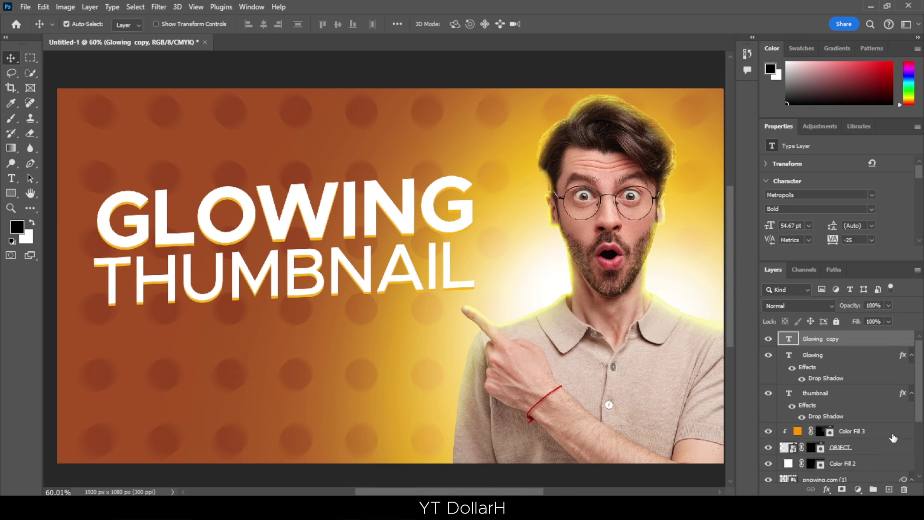
Set the Glowing copy layer's blend mode to Linear Dodge (Add) and convert it to a smart object for a Gaussian Blur.
left_click(799, 308)
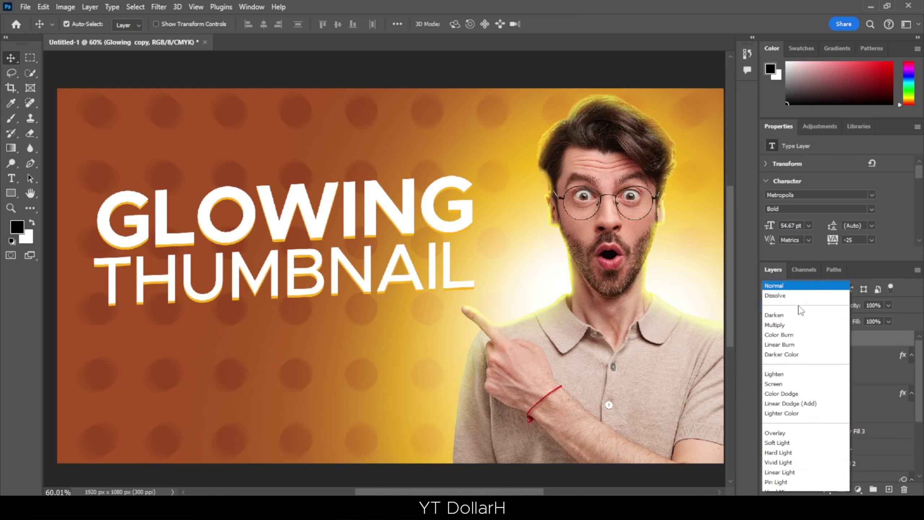
left_click(802, 299)
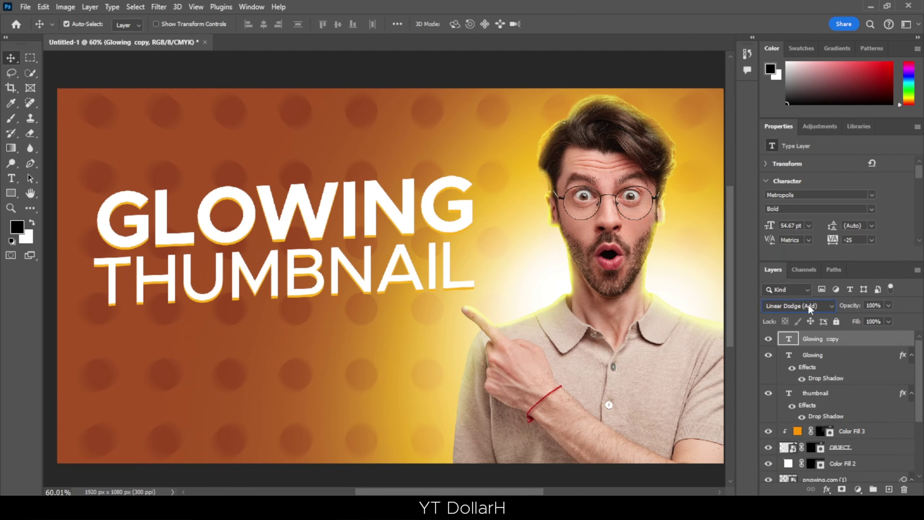
left_click(158, 6)
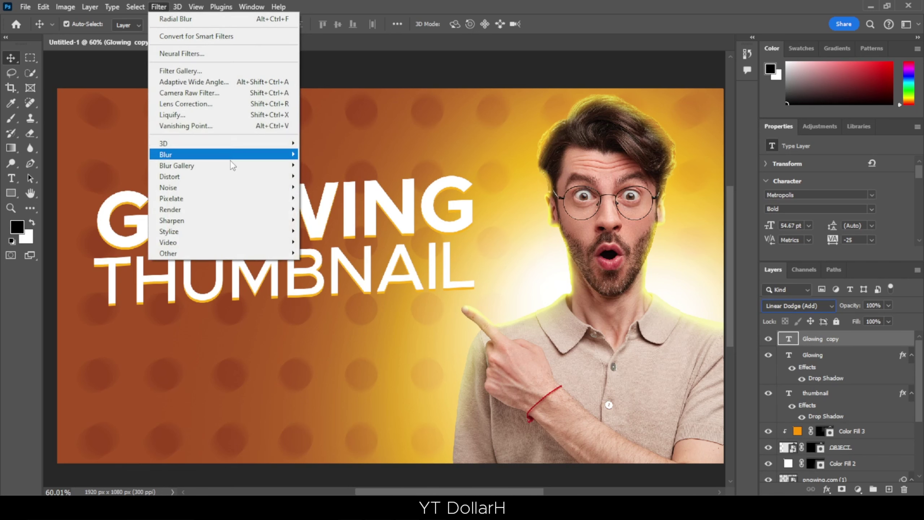
mouse_move(236, 160)
left_click(327, 198)
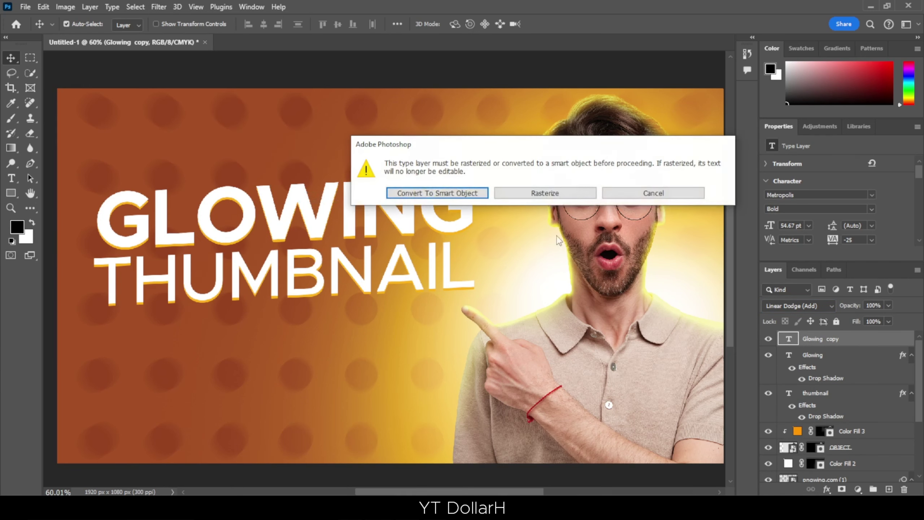
left_click(437, 193)
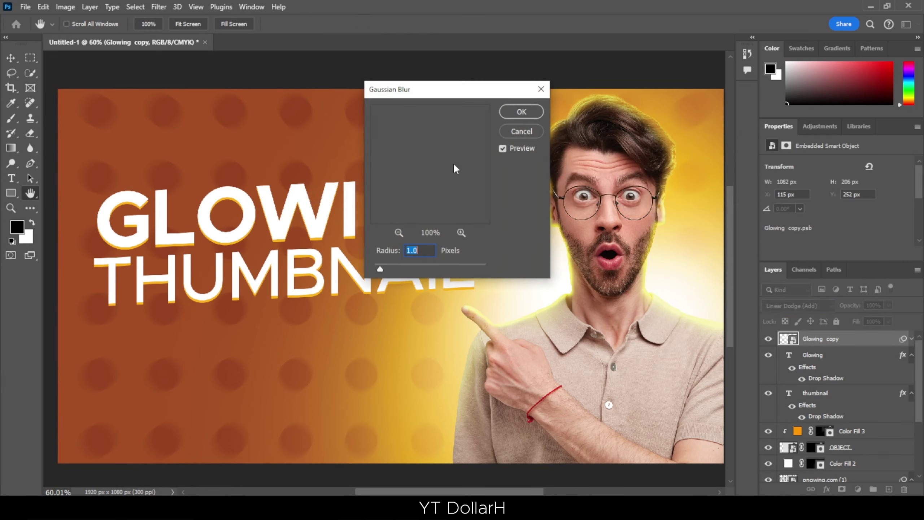
Apply the Gaussian Blur to the Glowing copy layer with a radius of 15 pixels.
left_click_drag(448, 97, 500, 105)
left_click_drag(445, 278, 481, 272)
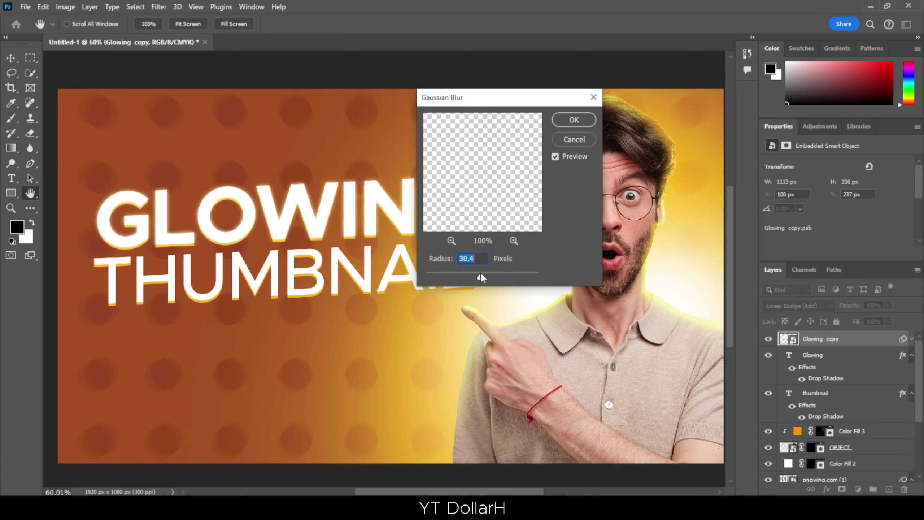
type("10")
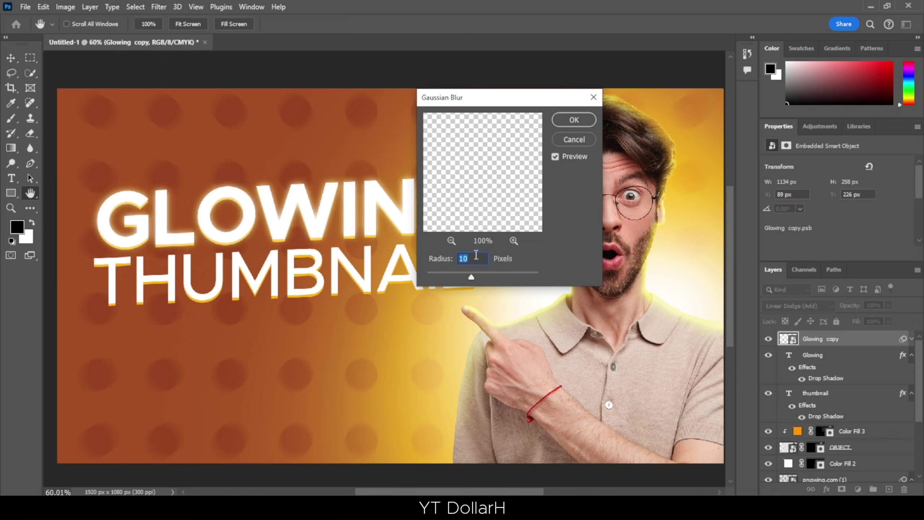
type("15")
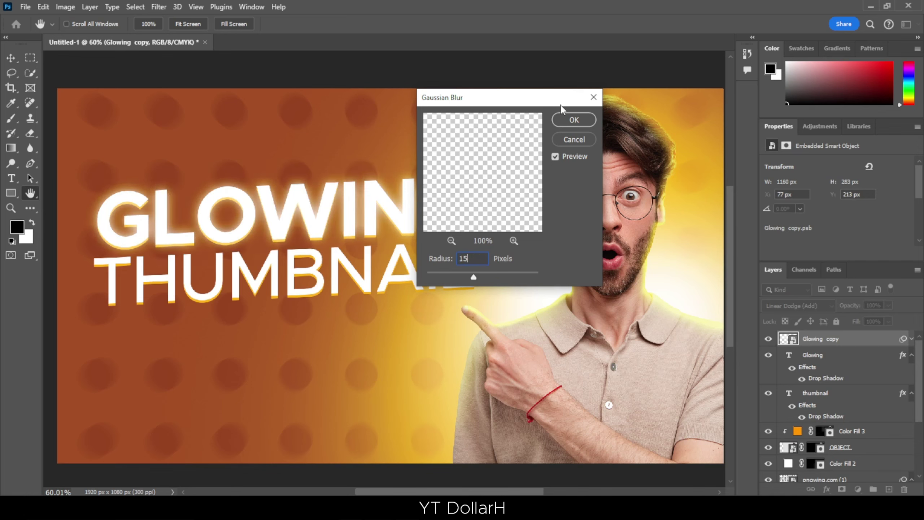
left_click(567, 117)
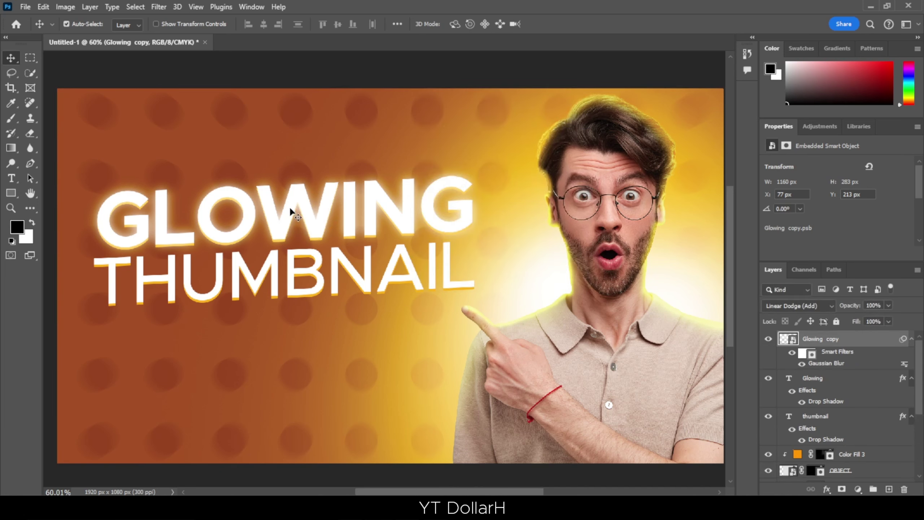
Reduce the opacity of the blurred Glowing copy layer to 45%.
left_click(889, 305)
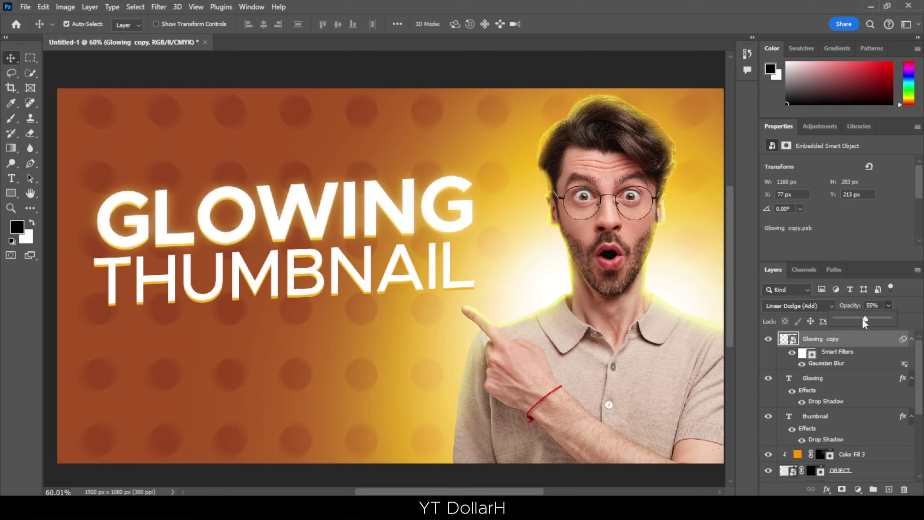
left_click(871, 305)
type("45")
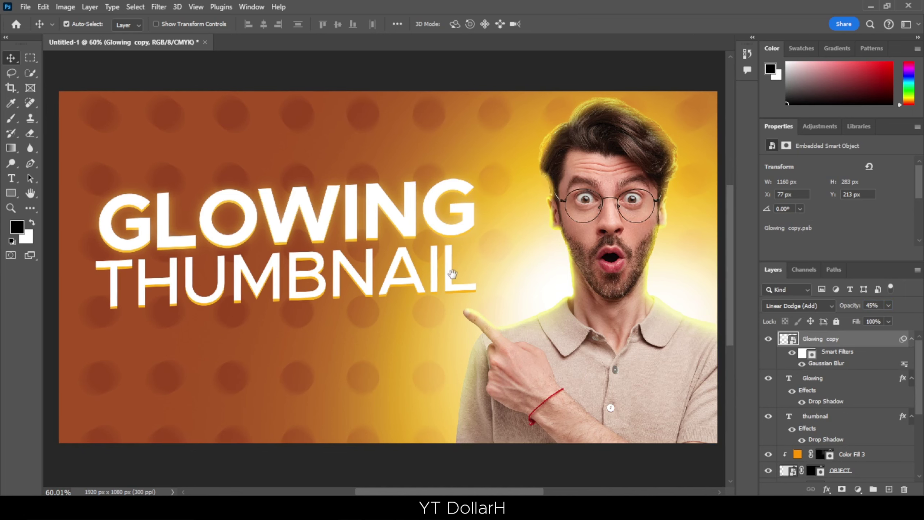
scroll(451, 253, "down", 2)
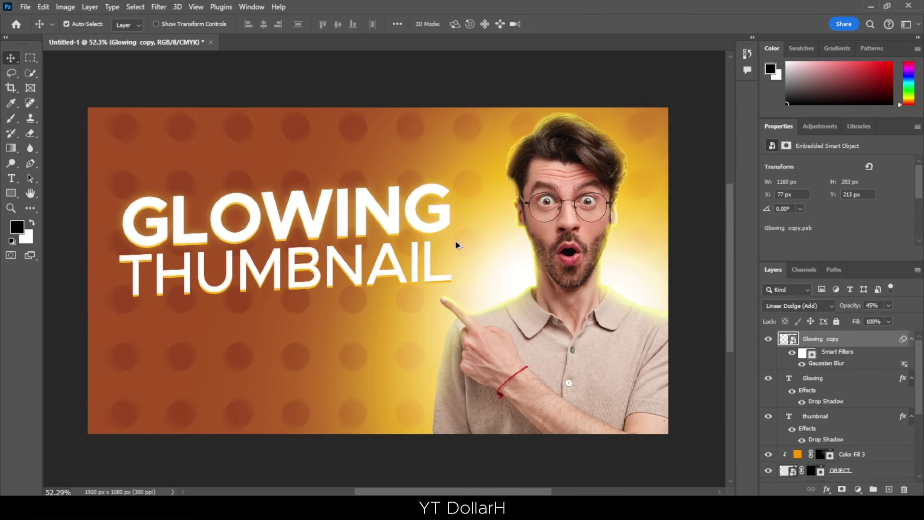
left_click_drag(465, 223, 472, 242)
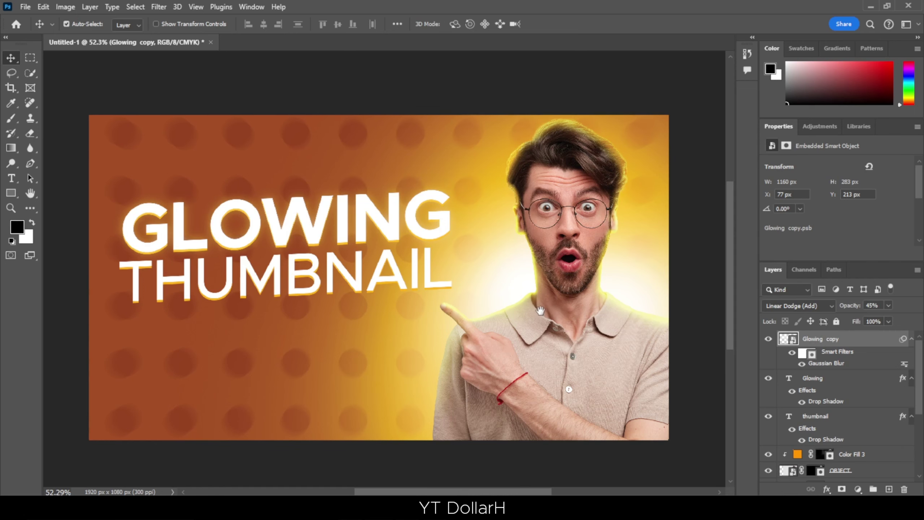
Make the Youtube_logo layer visible and move it to the very top of the layer stack.
scroll(538, 309, "up", 1)
scroll(842, 425, "down", 5)
left_click(768, 458)
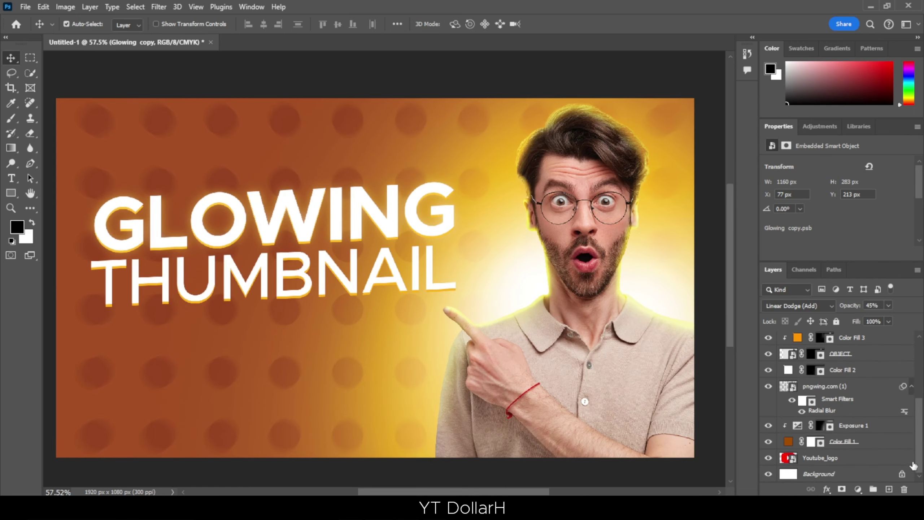
left_click_drag(897, 461, 899, 321)
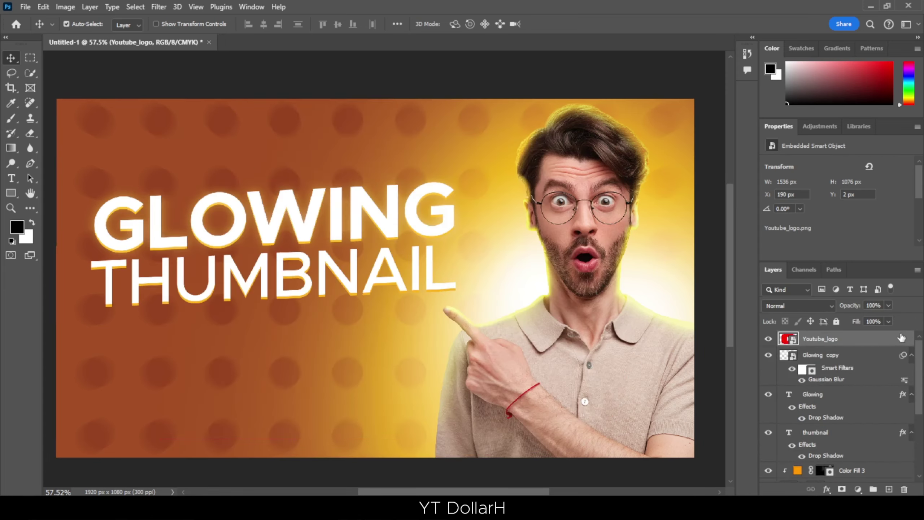
Scale the YouTube logo to 15.51%, rotate it by -17.27° and place it partly beyond the image's lower-right corner.
key("ctrl+t")
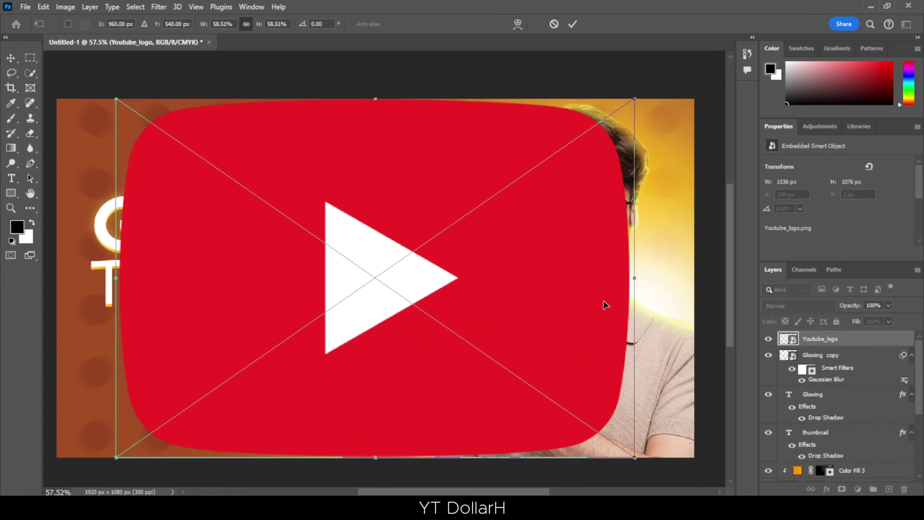
left_click_drag(634, 278, 457, 250)
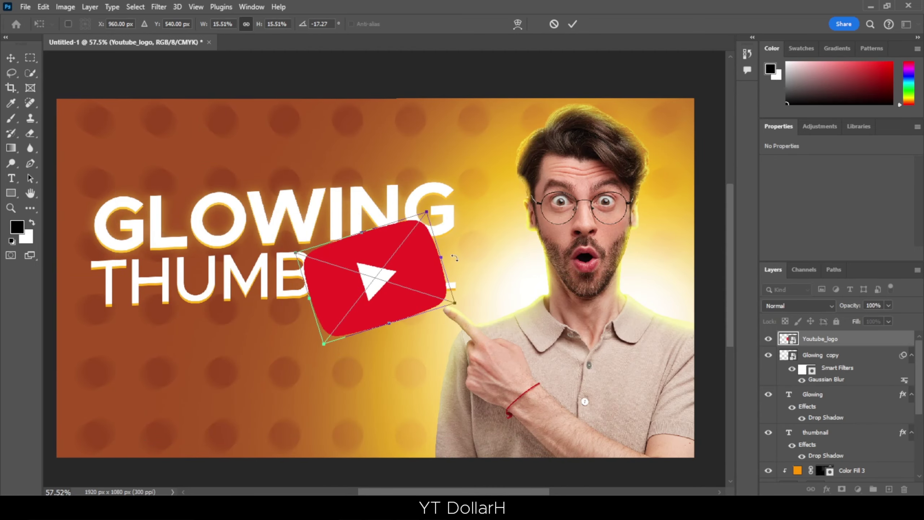
left_click_drag(436, 291, 672, 399)
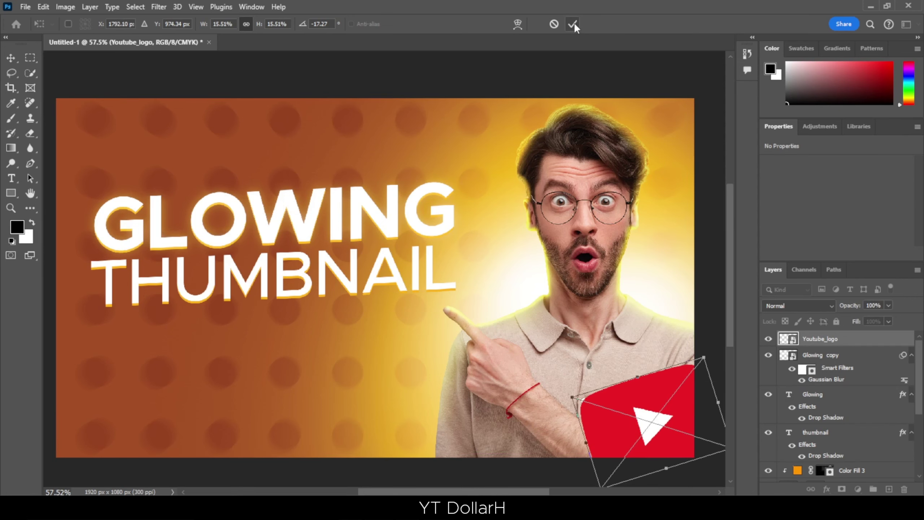
left_click(572, 23)
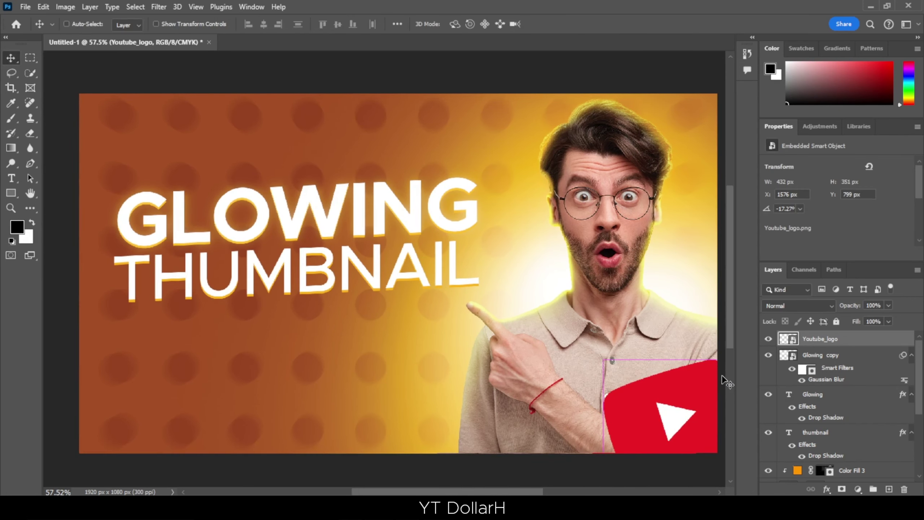
Duplicate the YouTube logo and place the copy partly beyond the image's upper-left corner.
key("ctrl+j")
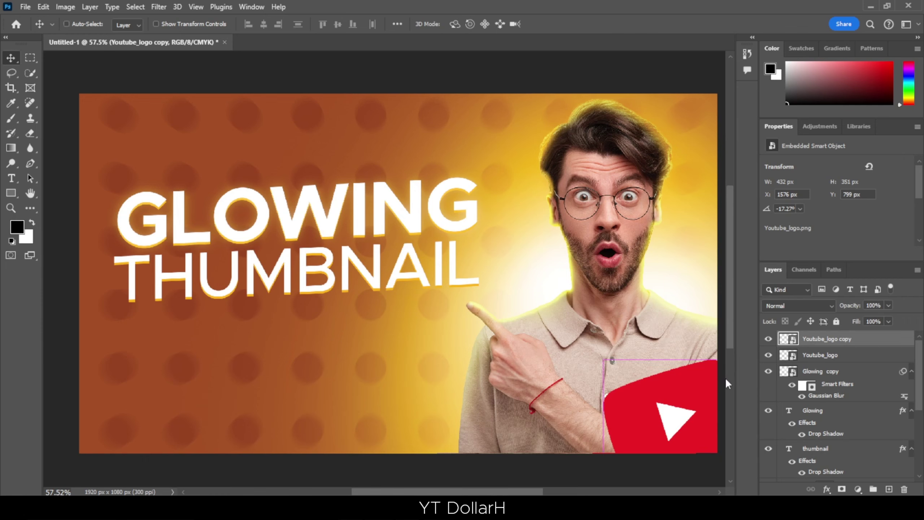
key("ctrl+z")
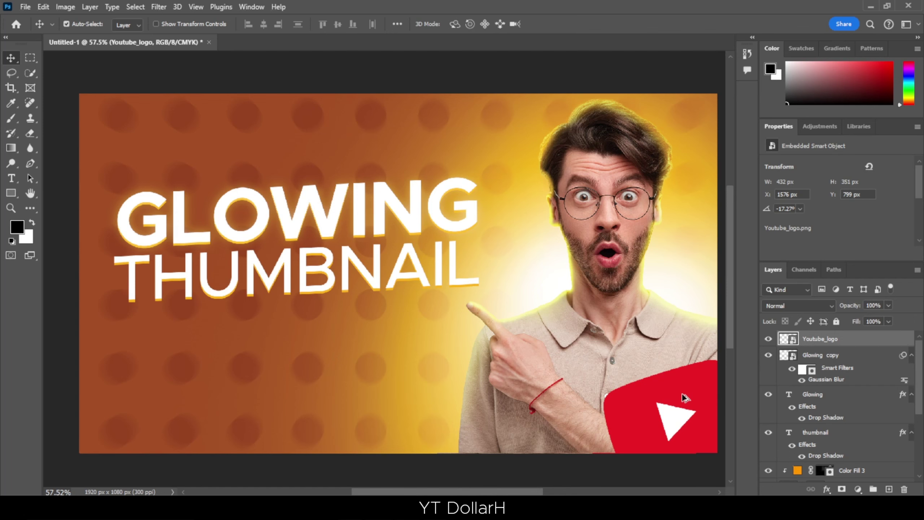
left_click_drag(682, 396, 111, 91)
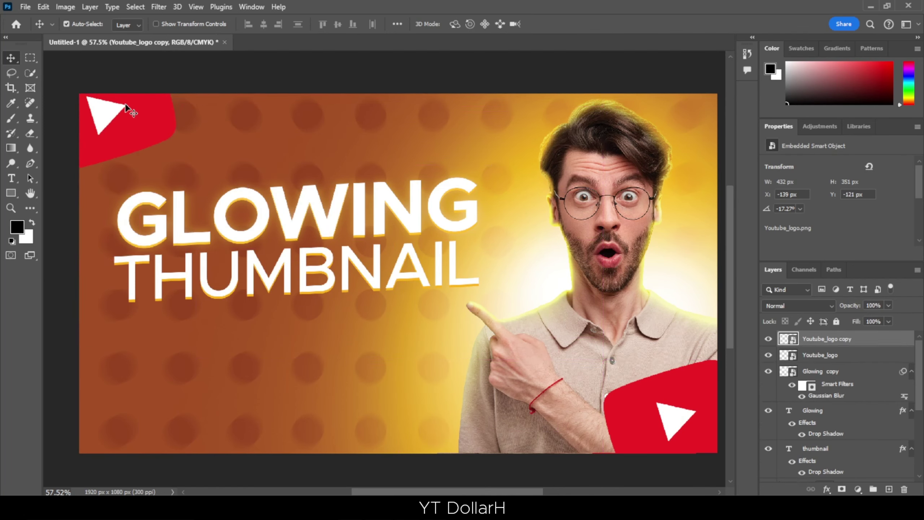
Rotate the Youtube_logo copy to 3.80° and scale it down to about 352 x 252 px, keeping it in the upper-left corner.
key("ctrl+t")
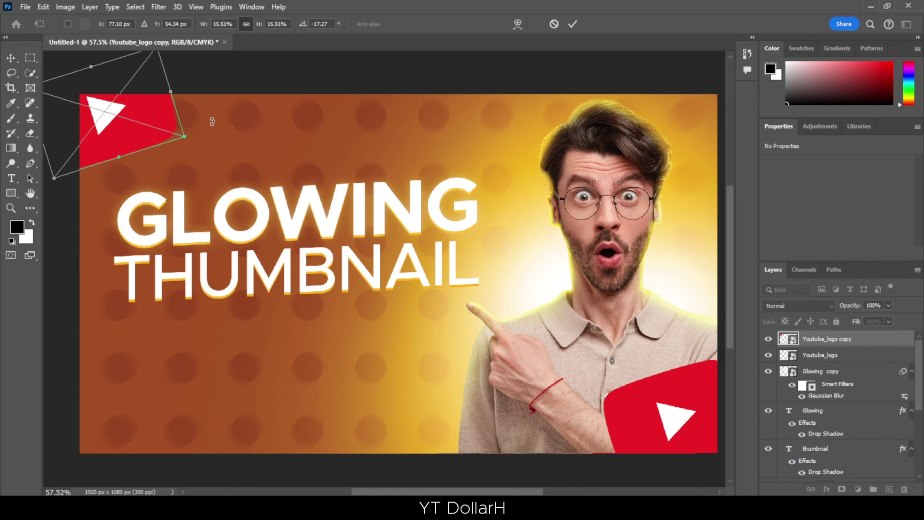
mouse_move(192, 146)
left_mouse_down()
mouse_move(182, 169)
mouse_move(184, 156)
left_mouse_up()
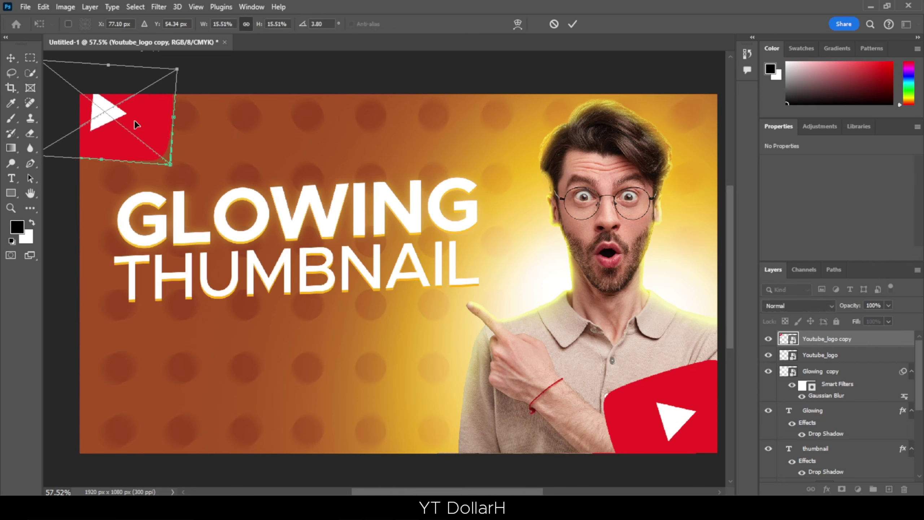
left_click_drag(134, 120, 132, 130)
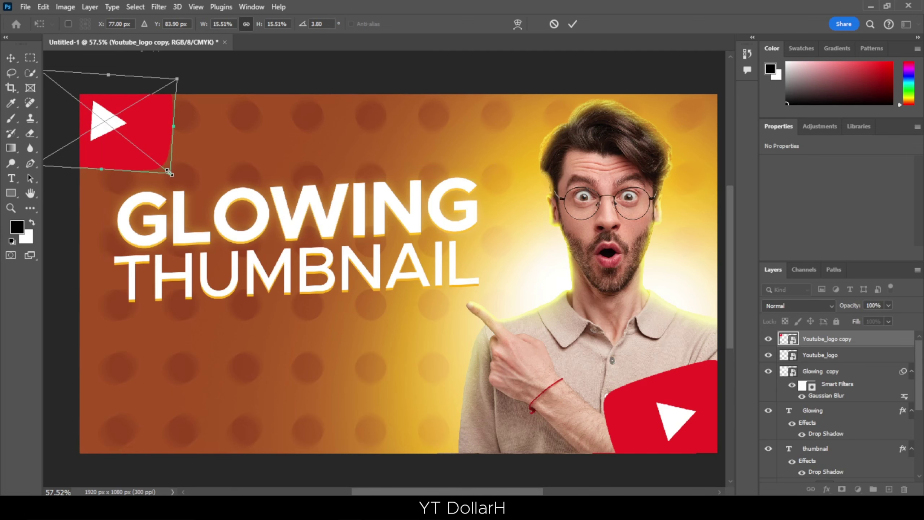
left_click_drag(170, 174, 155, 159)
left_click(570, 24)
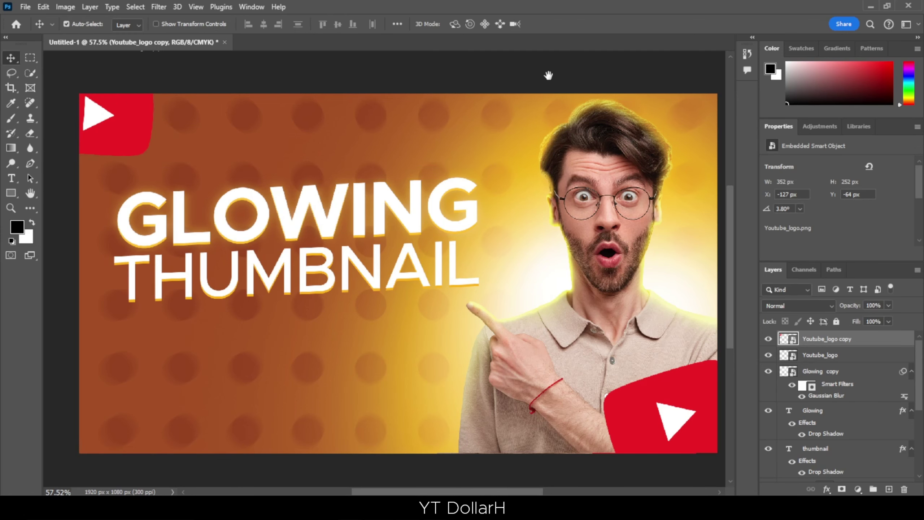
Apply a Motion Blur with an adjusted angle and increased distance to the Youtube_logo layer in the image's lower-right corner.
scroll(548, 77, "right", 2)
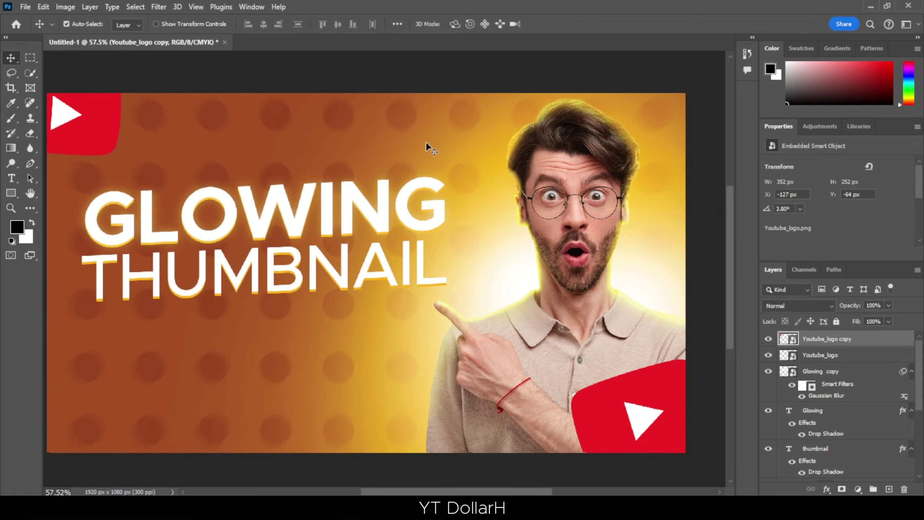
left_click_drag(427, 171, 436, 168)
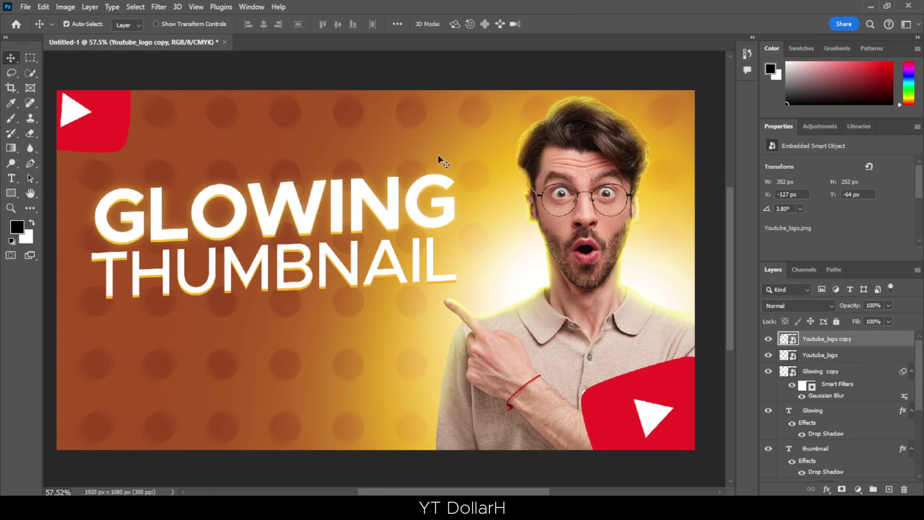
left_click(659, 415)
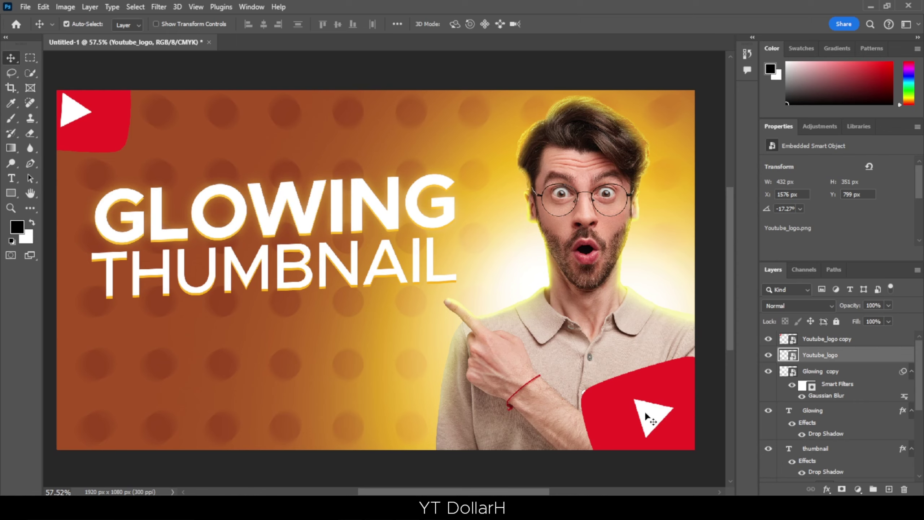
left_click(767, 355)
left_click(768, 355)
left_click(159, 7)
mouse_move(217, 156)
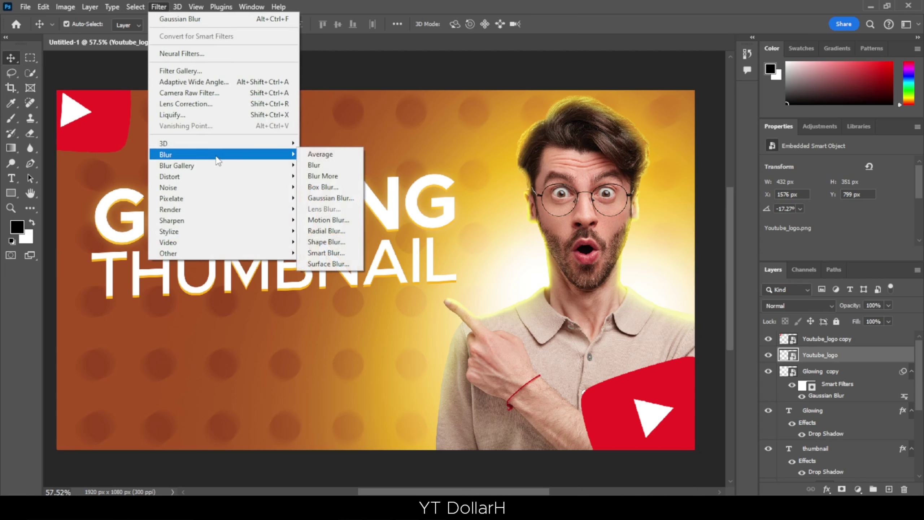
left_click(344, 221)
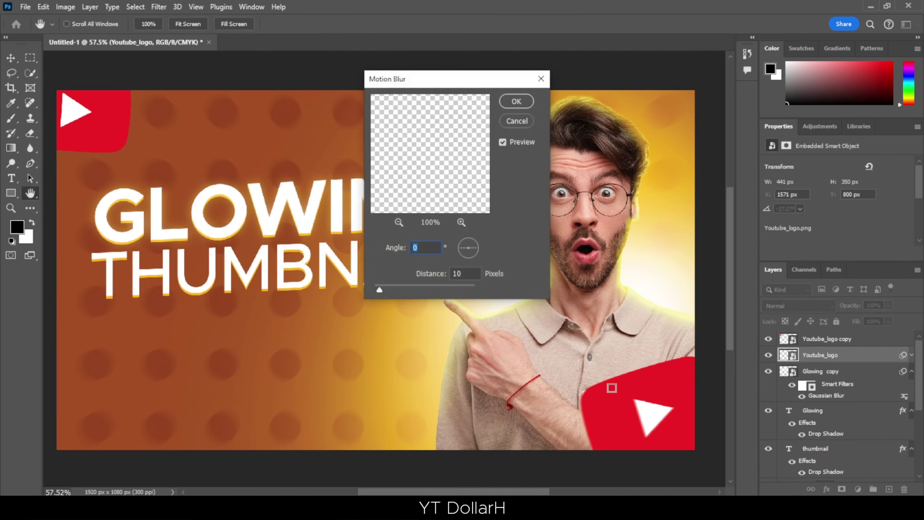
left_click(387, 288)
left_click_drag(472, 253, 476, 249)
mouse_move(386, 286)
left_mouse_down()
mouse_move(411, 285)
mouse_move(396, 286)
left_mouse_up()
left_click(522, 100)
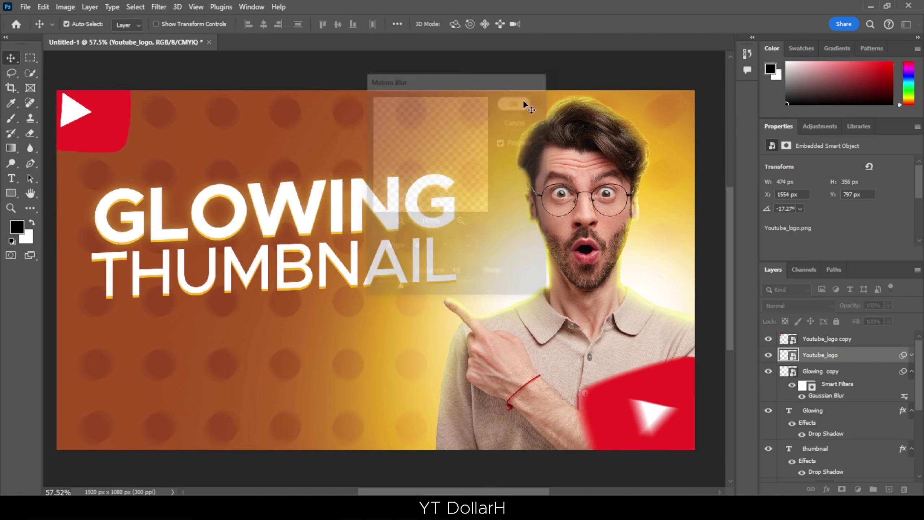
Apply the Motion Blur to the Youtube_logo copy in the image's upper-left corner, with its angle slightly readjusted.
left_click(84, 113)
left_click(159, 7)
left_click(173, 19)
left_click_drag(476, 249, 476, 253)
left_click(517, 101)
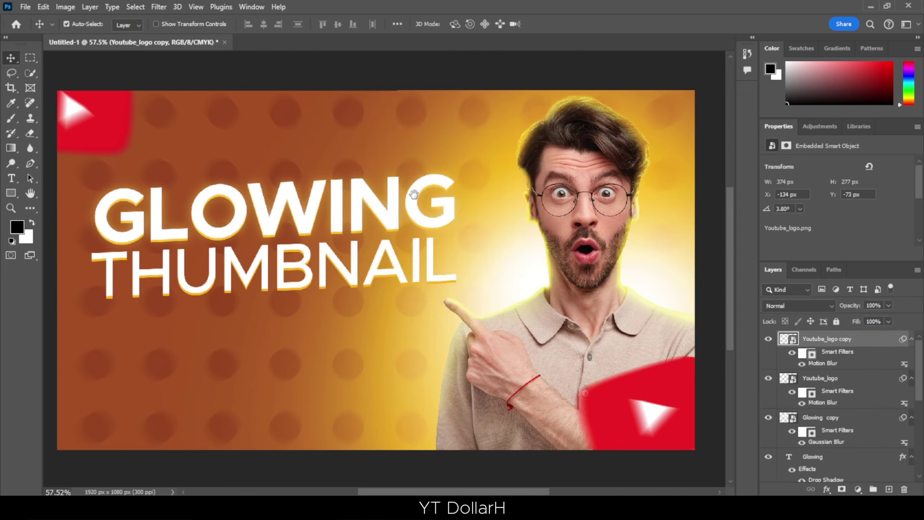
Stamp all visible layers into a new layer above the Youtube_logo copy and convert it to a smart object.
scroll(353, 279, "down", 1)
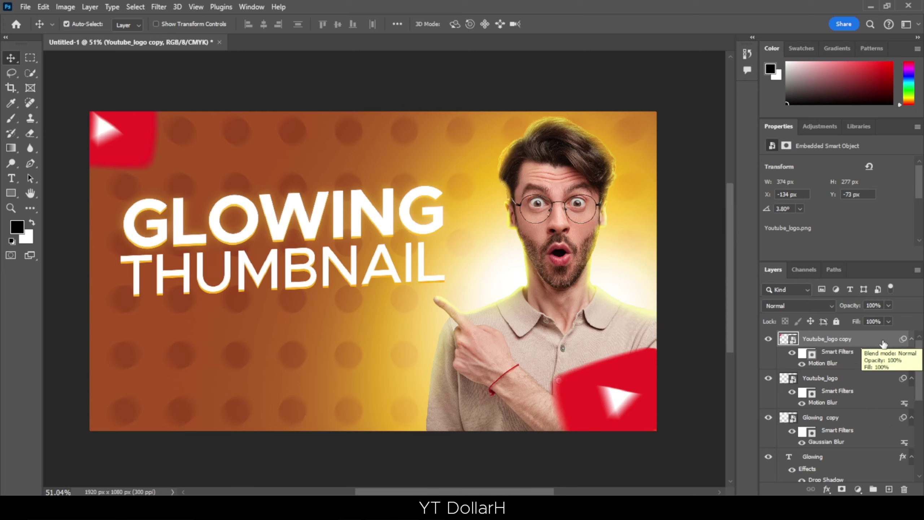
key("ctrl")
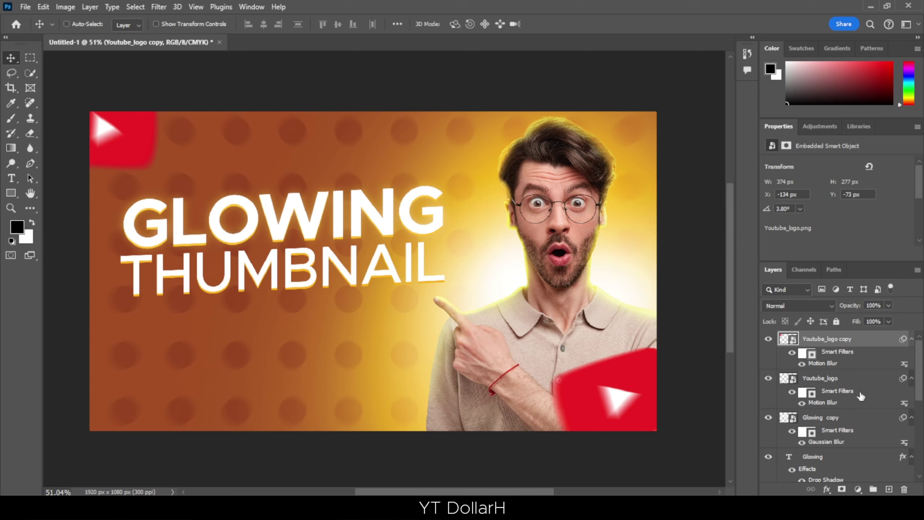
key("ctrl+shift+alt+e")
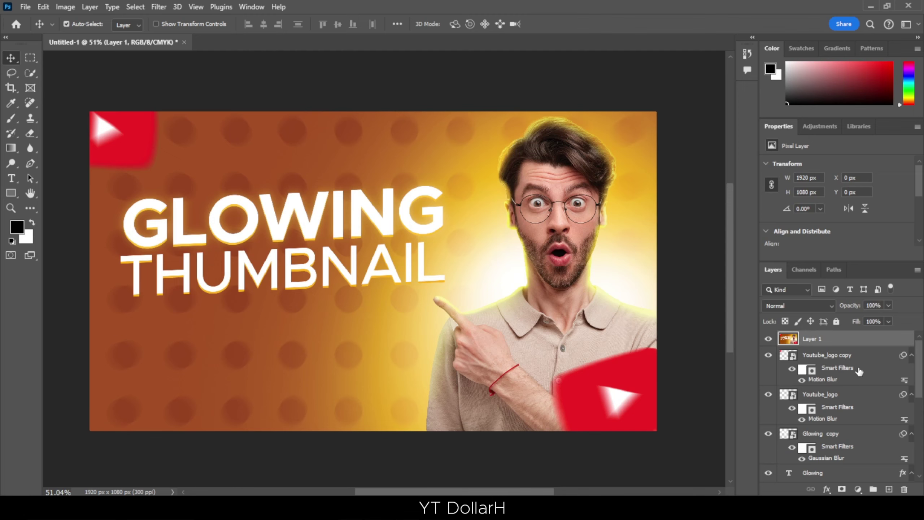
left_click(769, 340)
left_click(770, 340)
right_click(867, 343)
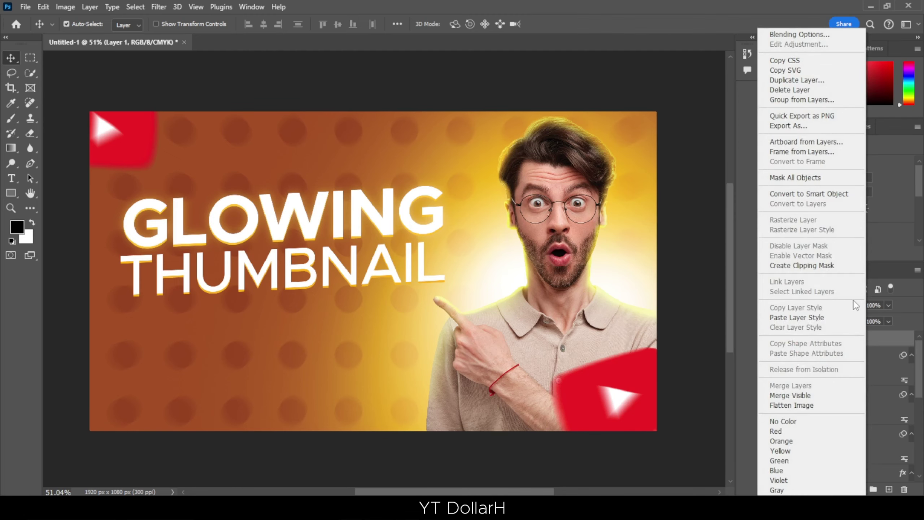
left_click(827, 194)
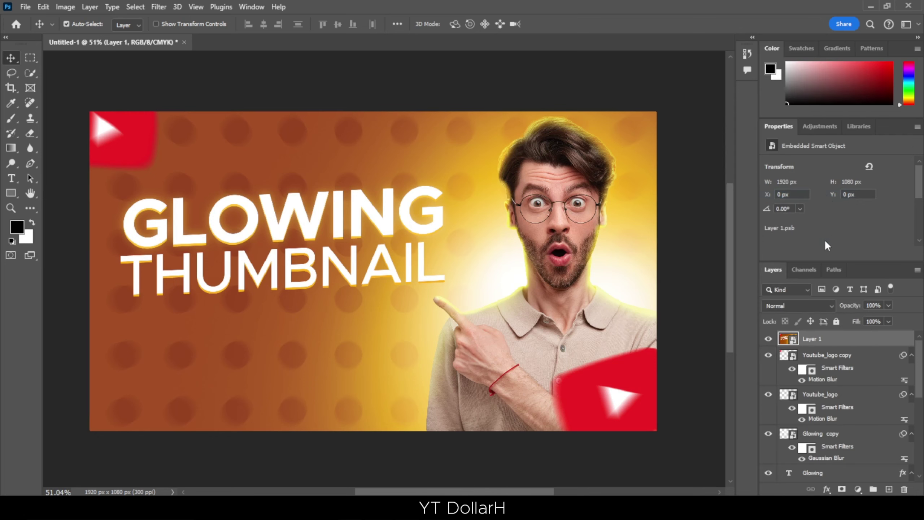
Choose a filter for the stamped Layer 1 smart object.
left_click(158, 7)
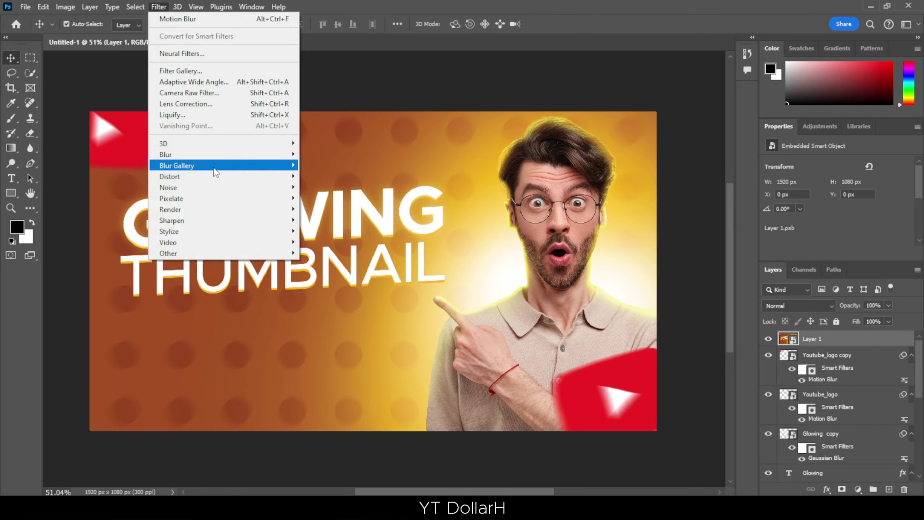